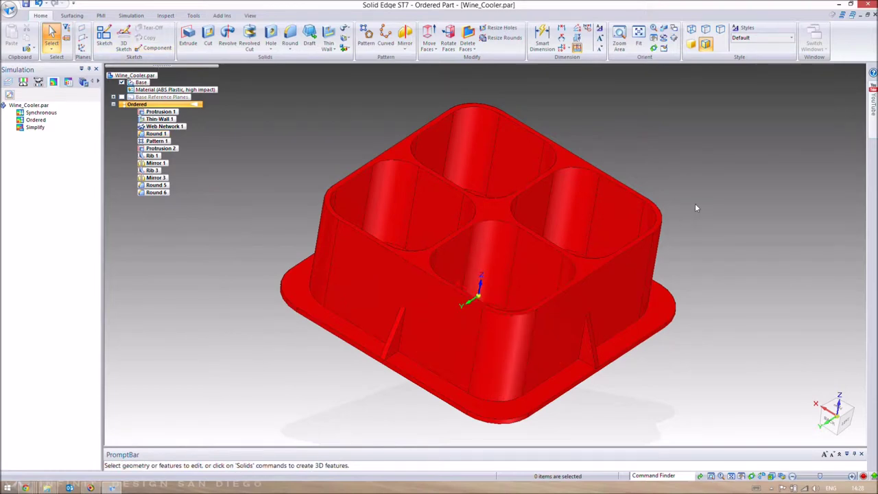
Assign ABS Plastic, high impact to the cooler model from the Material Table.
middle_click_drag(388, 211, 752, 216)
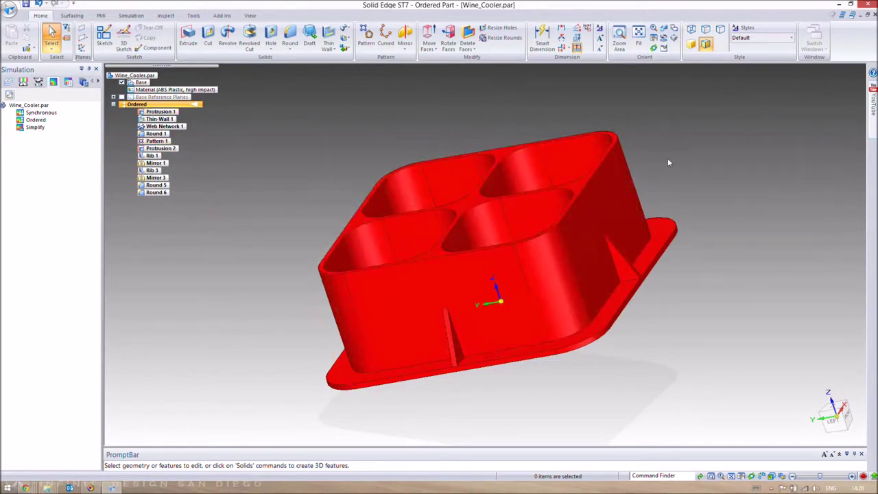
middle_click_drag(678, 171, 521, 211)
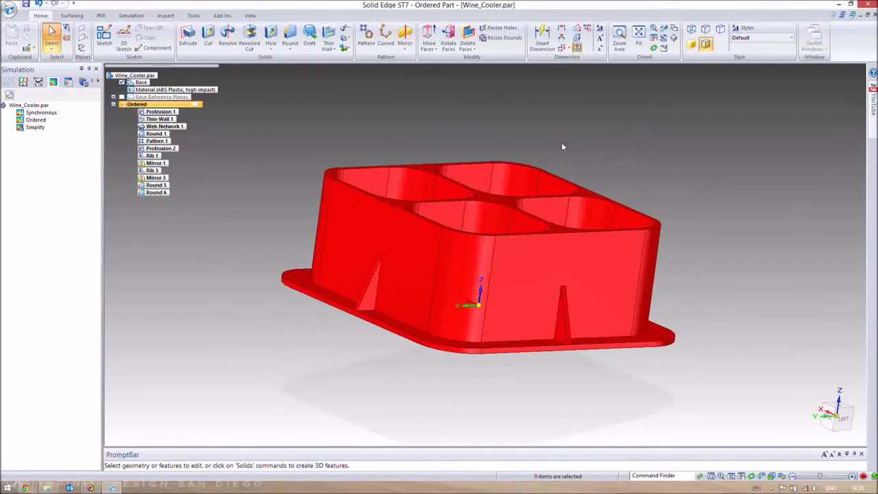
left_click(8, 8)
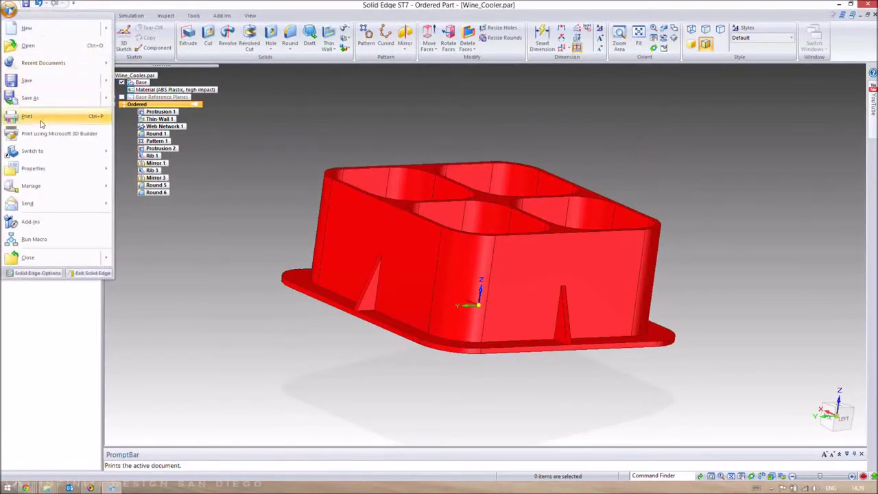
mouse_move(44, 168)
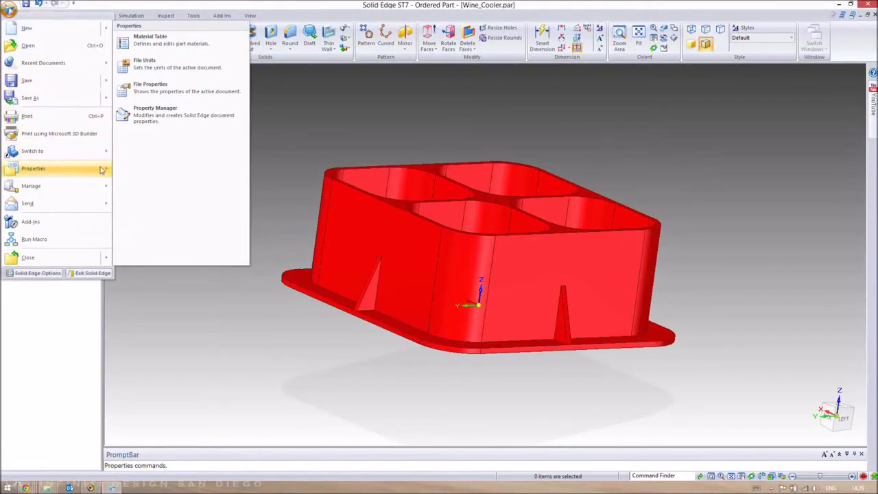
left_click(191, 54)
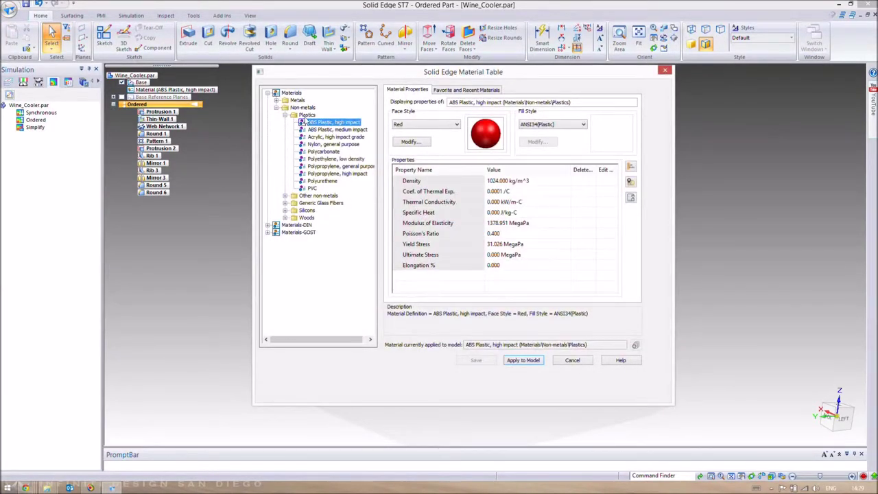
left_click(536, 363)
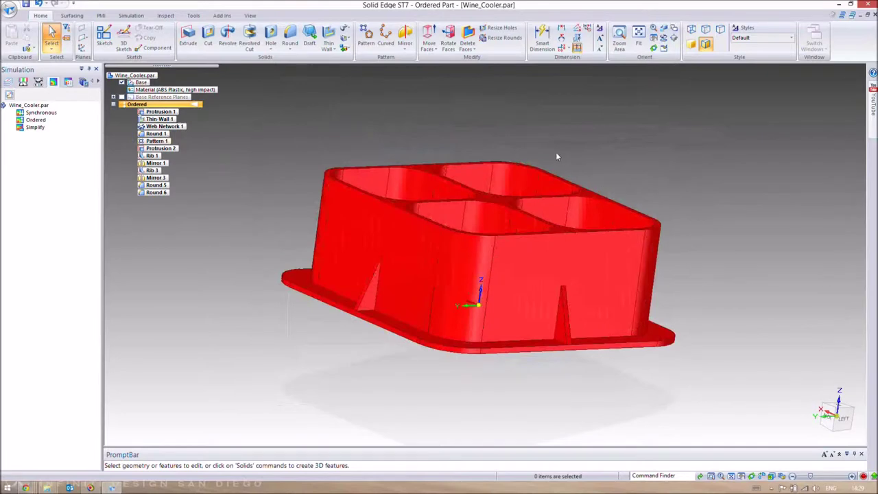
middle_click_drag(557, 156, 348, 313)
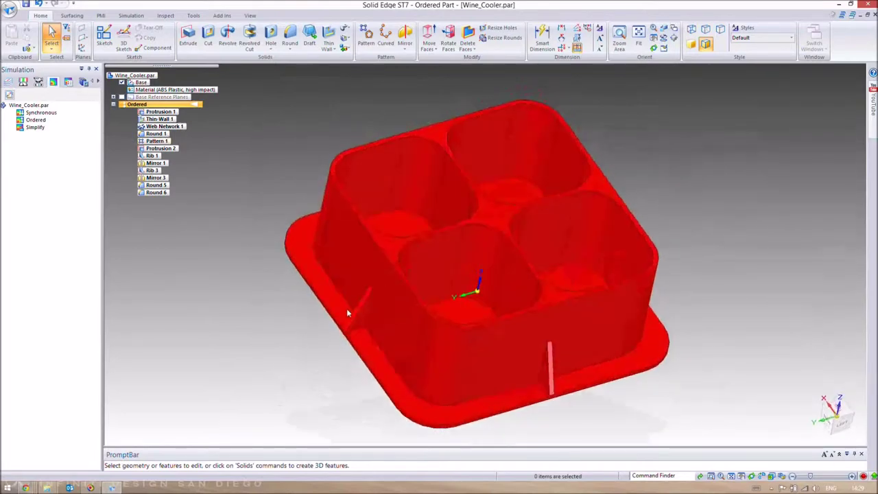
middle_click_drag(677, 268, 627, 278)
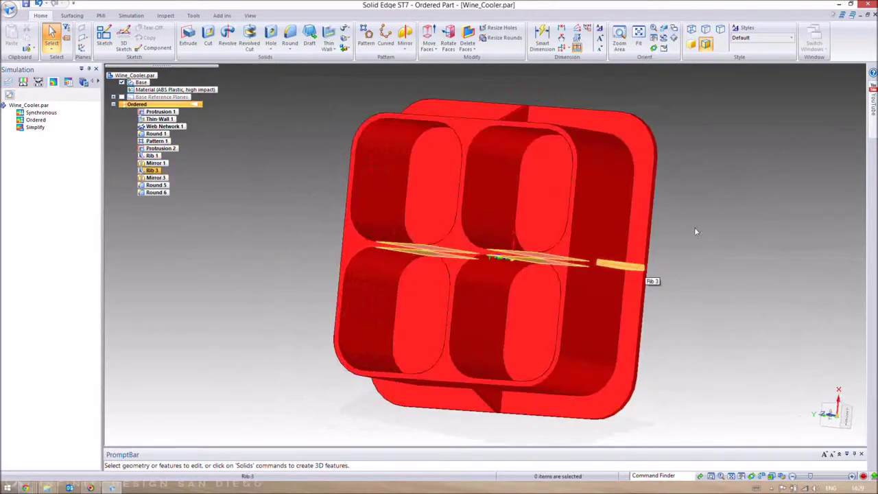
middle_click_drag(696, 232, 753, 151)
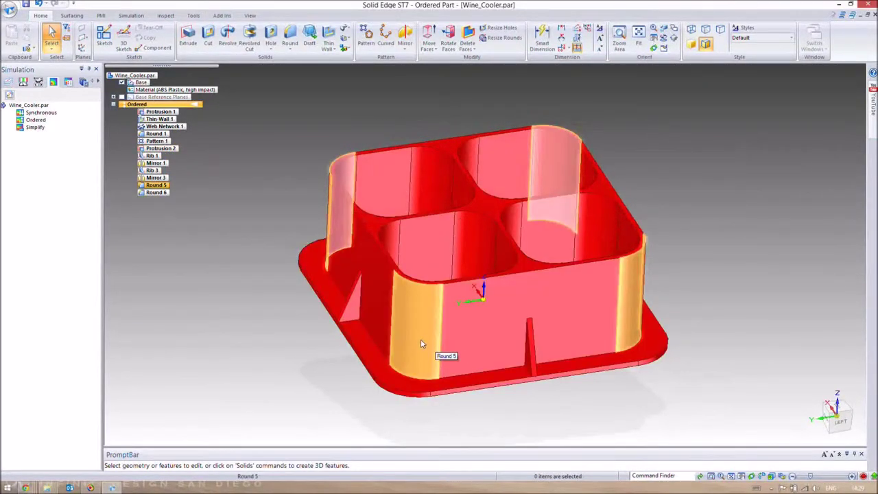
middle_click_drag(420, 345, 394, 387)
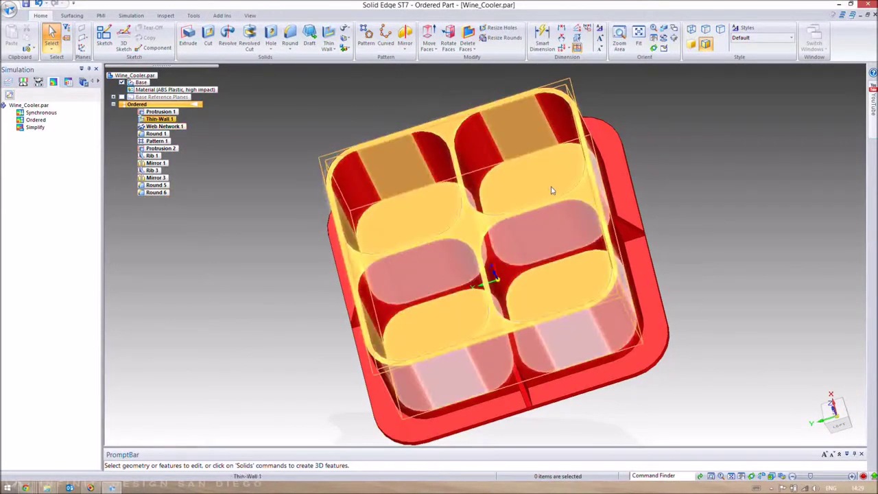
middle_click_drag(655, 175, 688, 159)
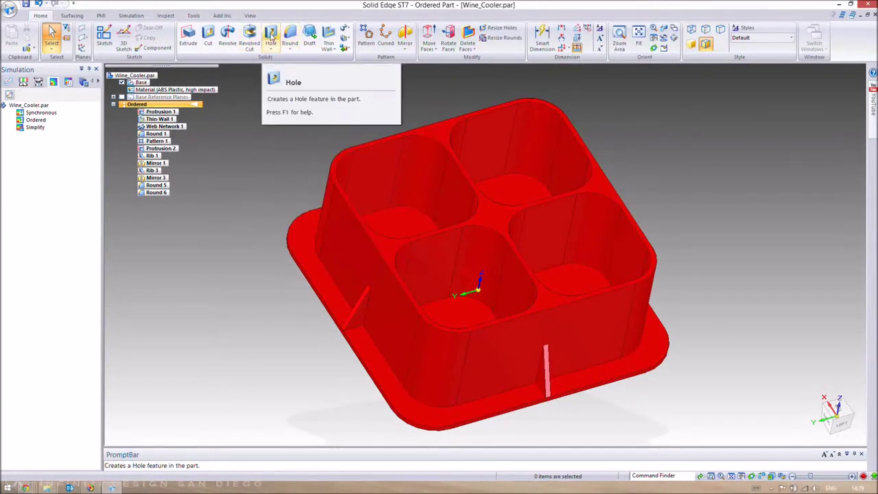
Start a cut sketch on the side wall and draw a vertical guide line up from the rib.
left_click(212, 39)
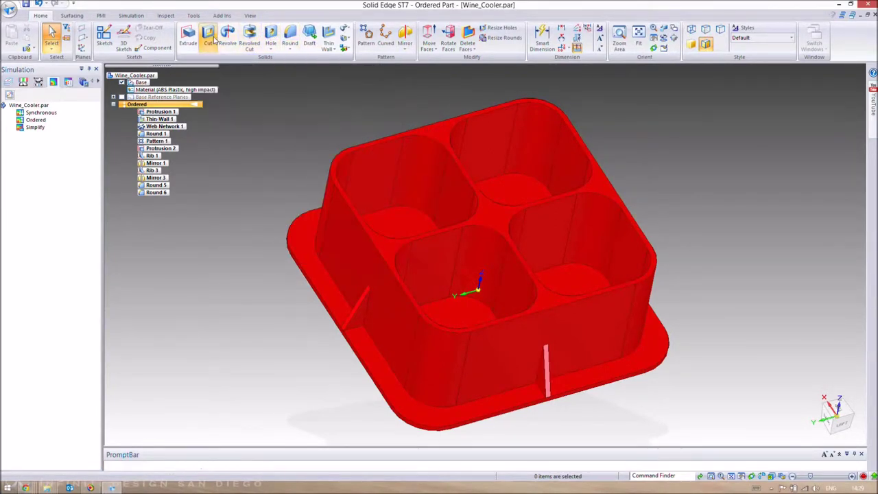
left_click(365, 270)
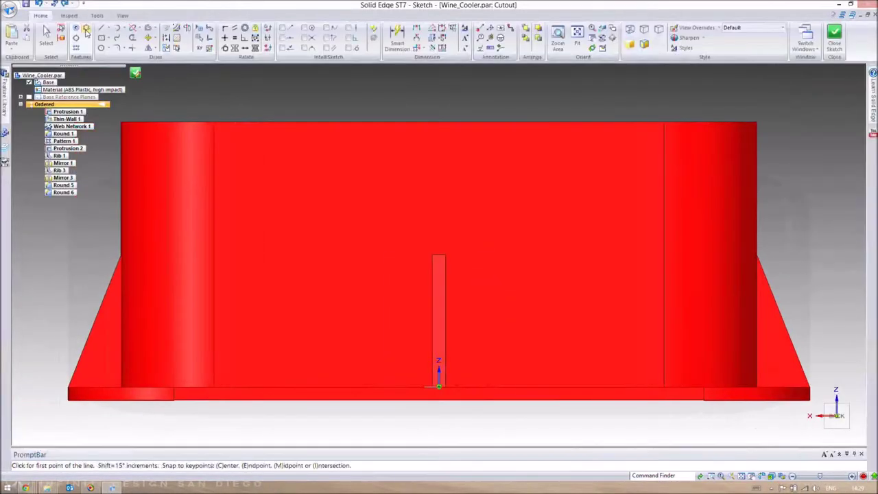
left_click(101, 28)
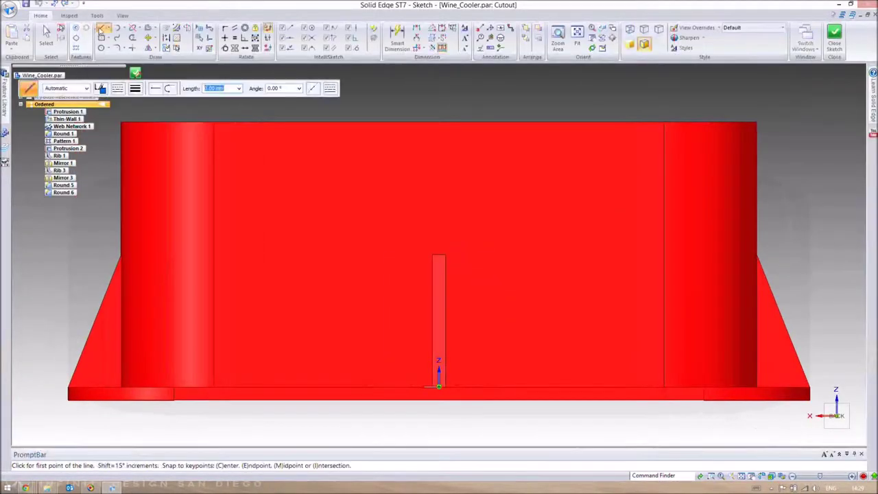
left_click(439, 255)
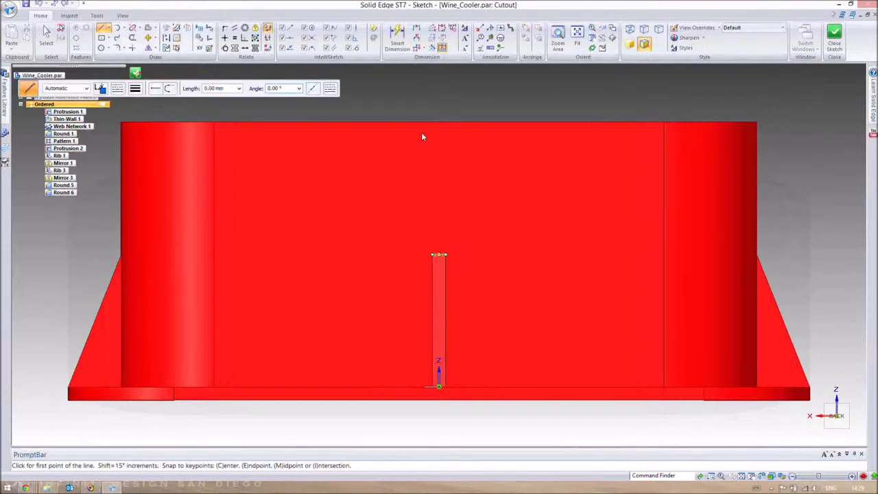
left_click(439, 122)
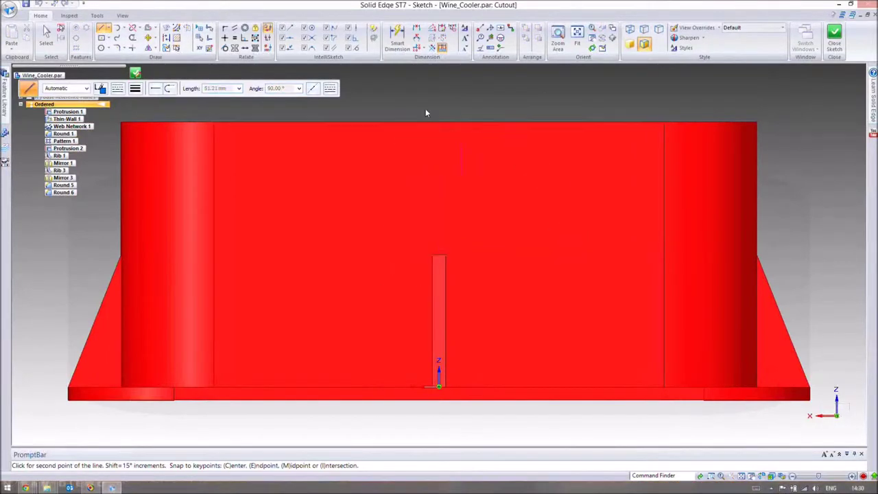
right_click(407, 94)
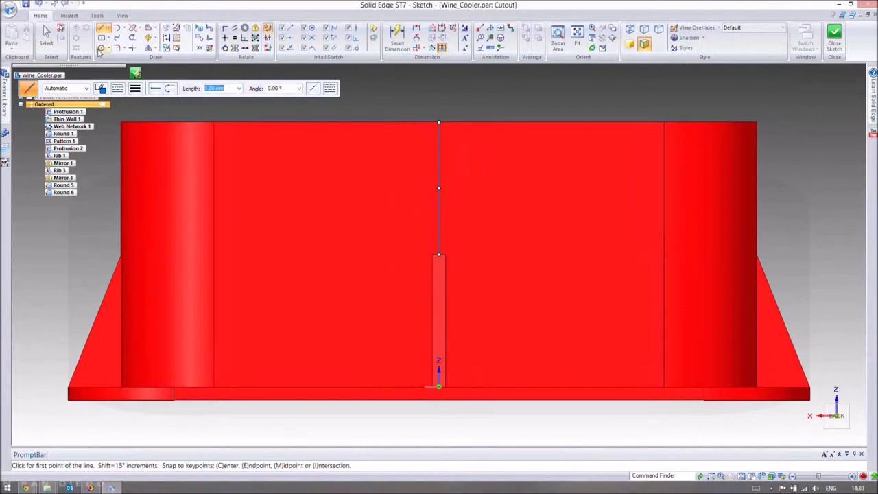
Place a 20 mm circle centred on the guide line, delete the line, and close the sketch.
left_click(101, 48)
left_click(440, 190)
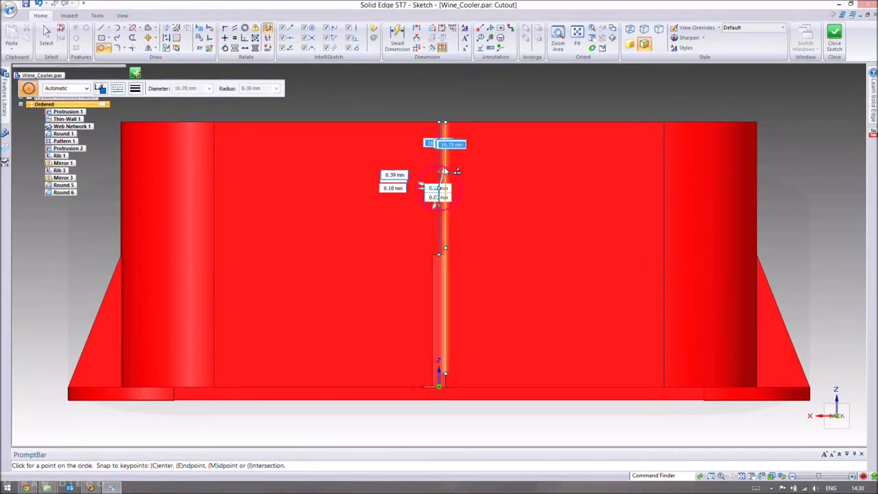
type("20")
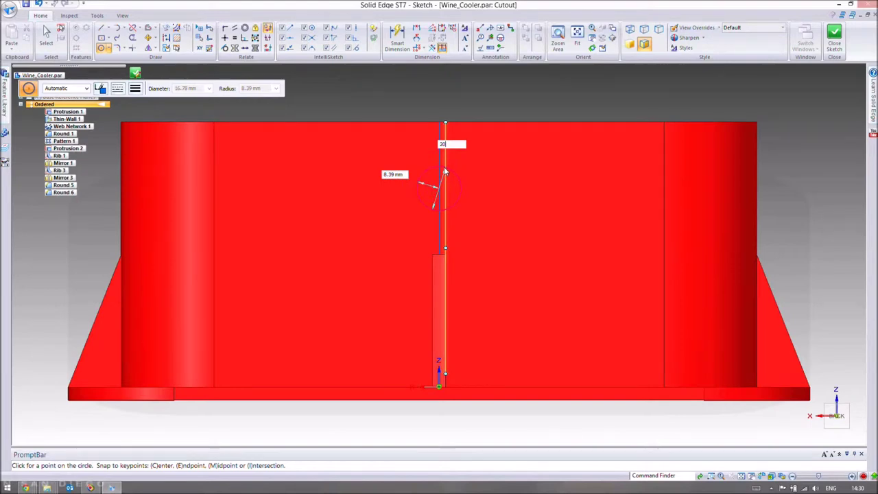
key("Return")
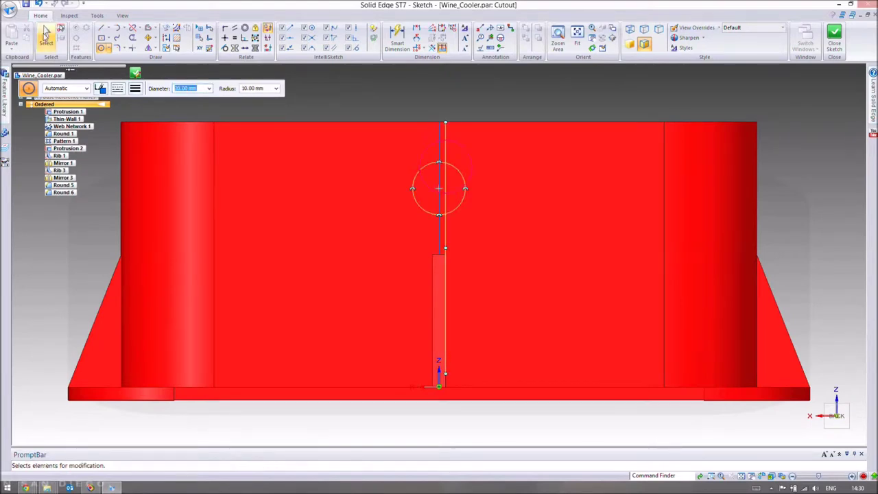
left_click(44, 34)
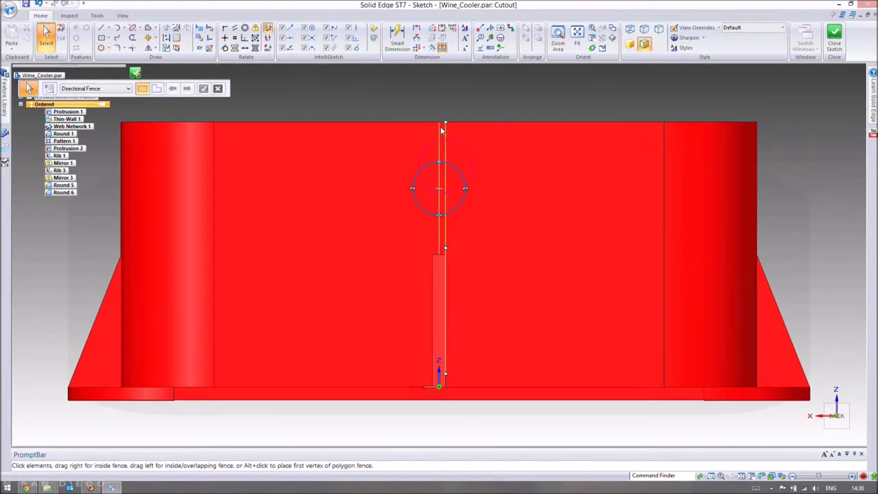
left_click(442, 130)
key("Delete")
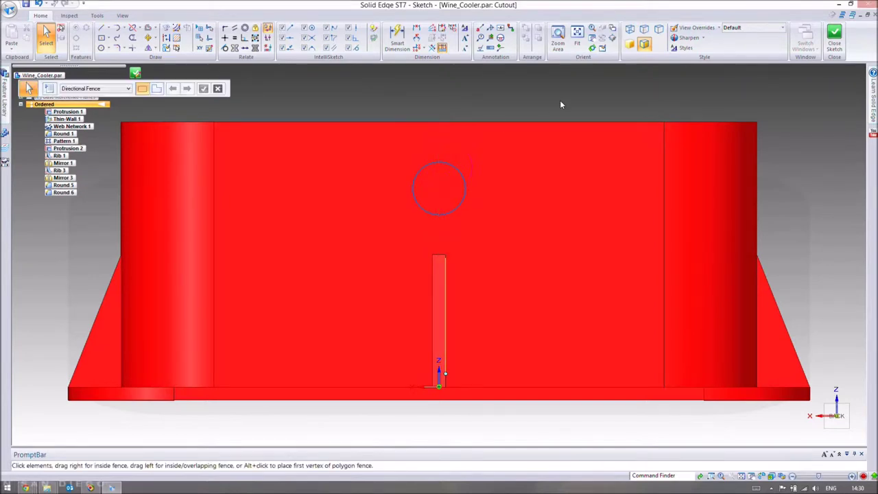
left_click(834, 38)
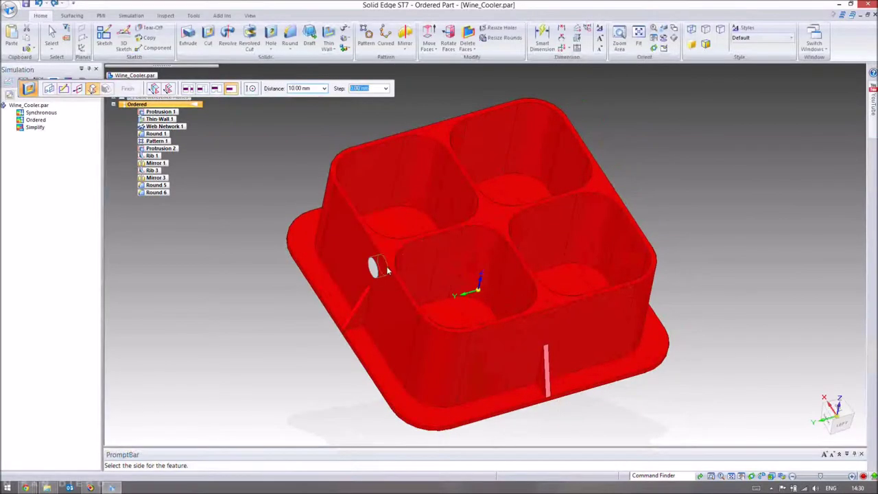
Finish Cutout 3 as a hole through the side wall.
left_click(388, 271)
left_click(128, 89)
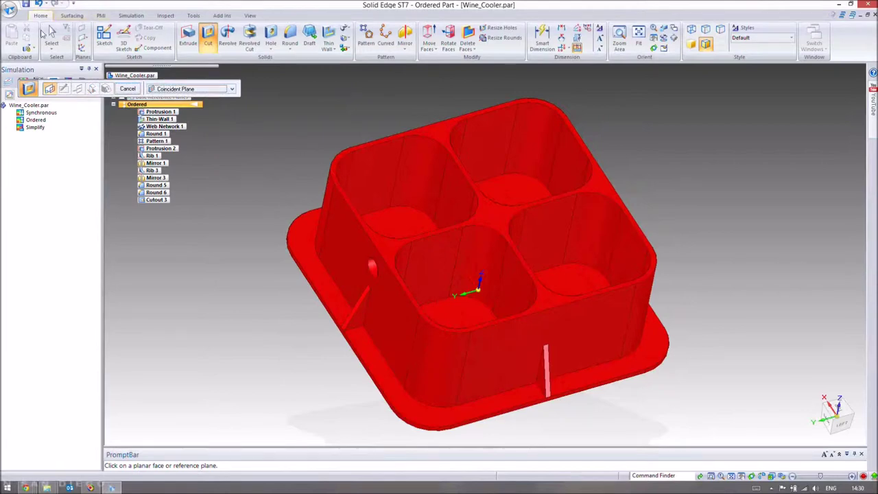
key("Escape")
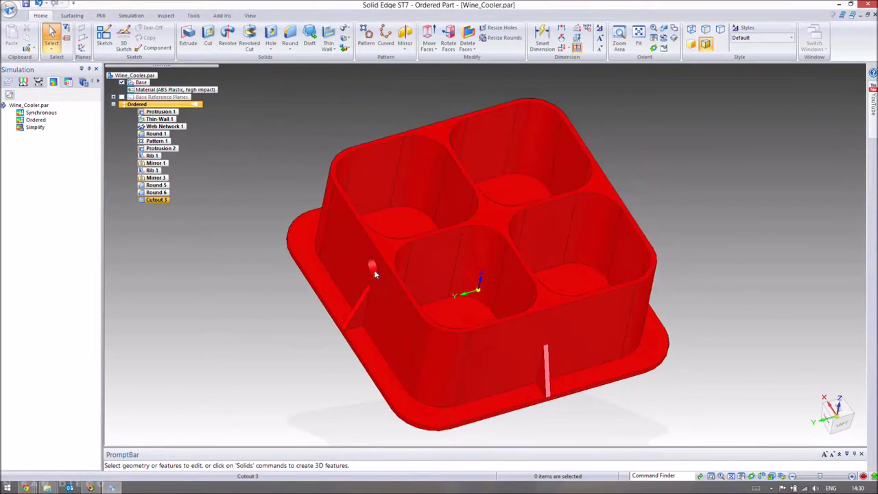
Mirror Cutout 3 across a midpoint plane parallel to the left wall, creating Mirror 5.
left_click(374, 270)
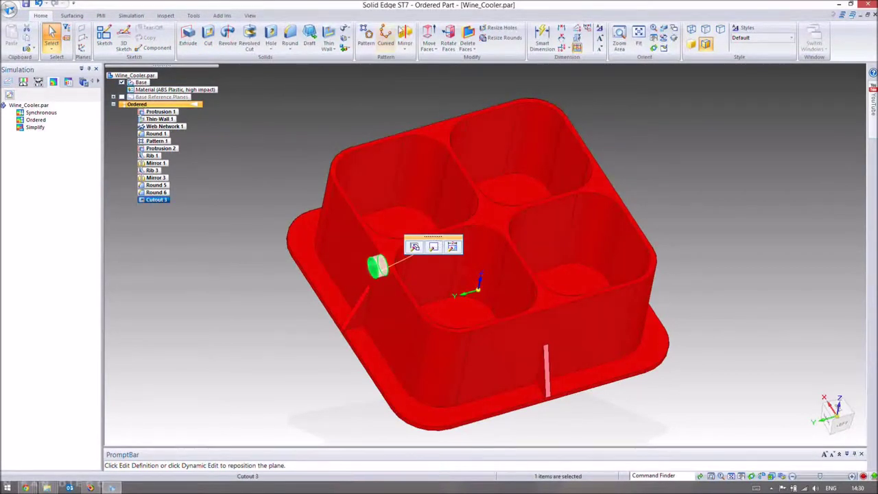
left_click(405, 35)
left_click(183, 90)
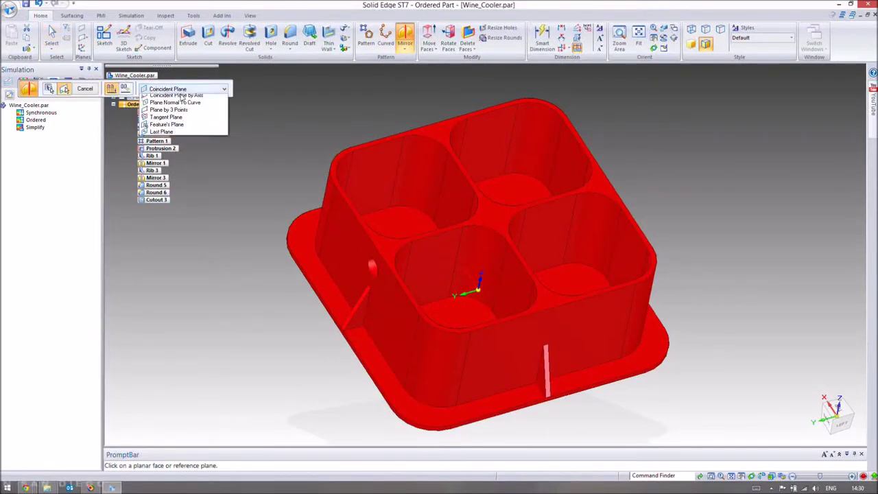
left_click(164, 96)
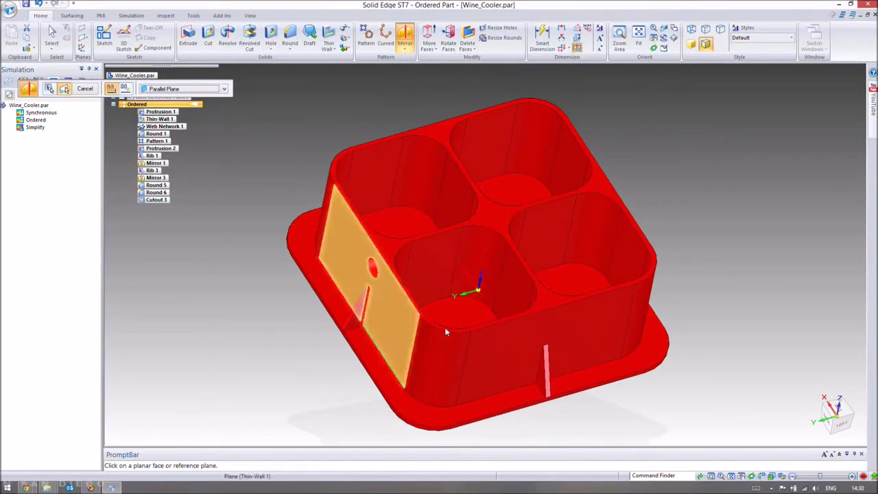
left_click(370, 309)
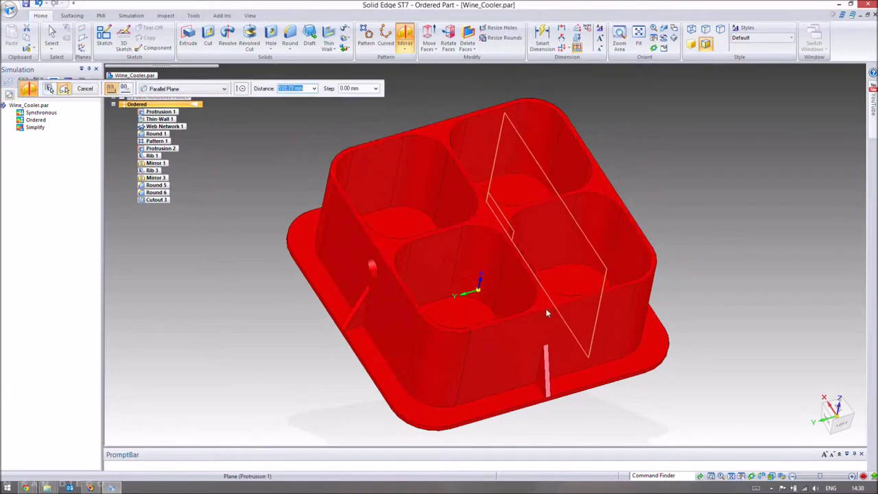
left_click(241, 90)
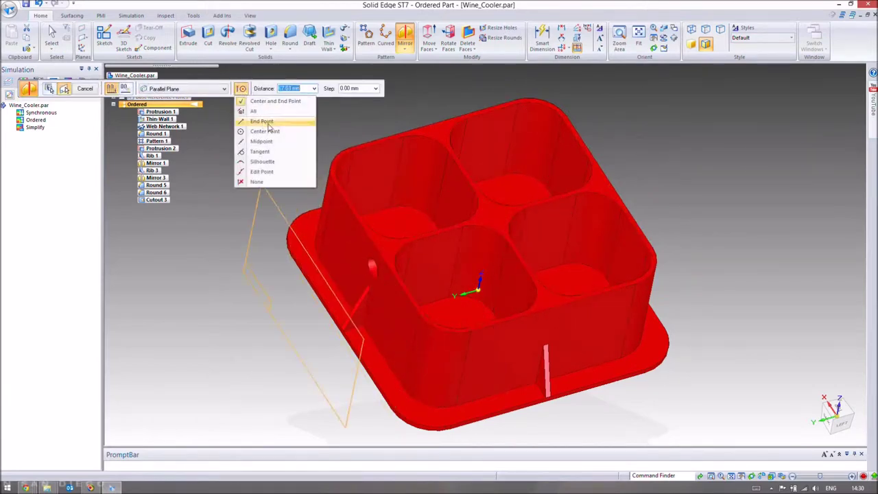
left_click(275, 145)
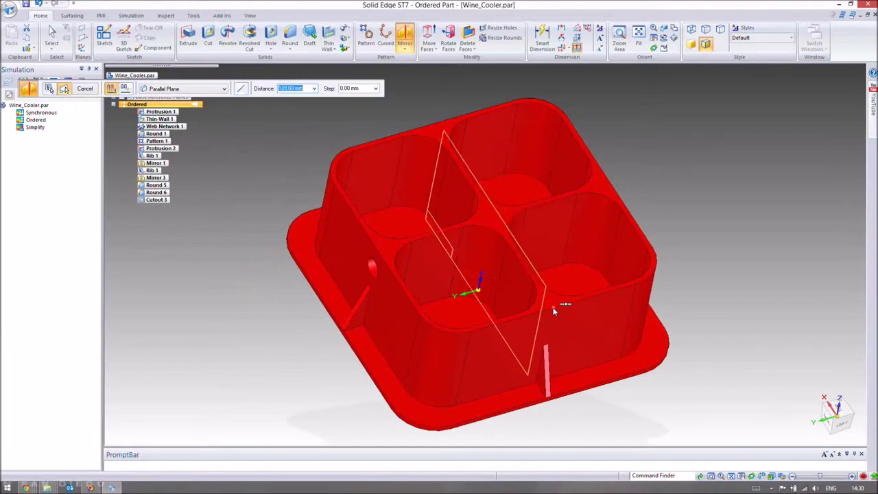
left_click(552, 308)
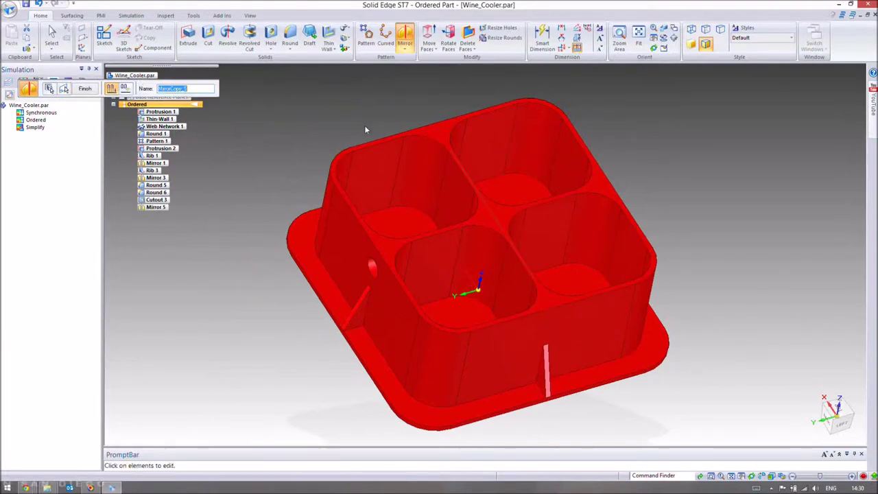
key("ctrl+i")
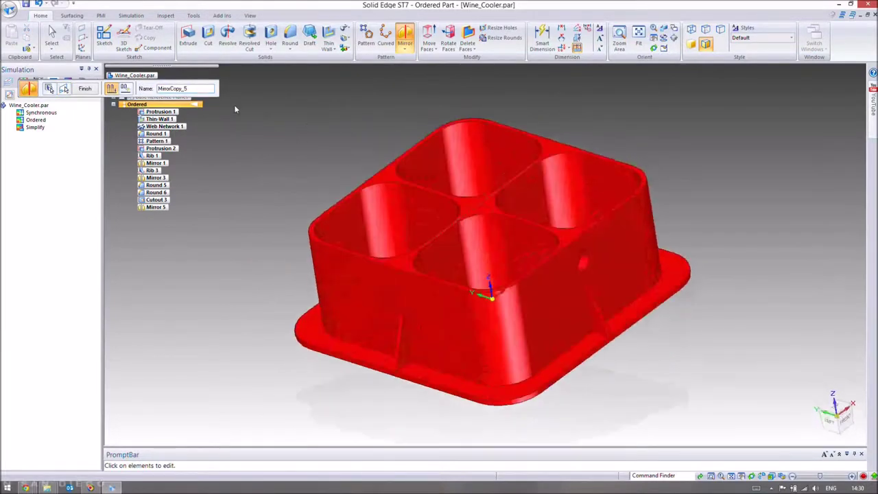
left_click(156, 200)
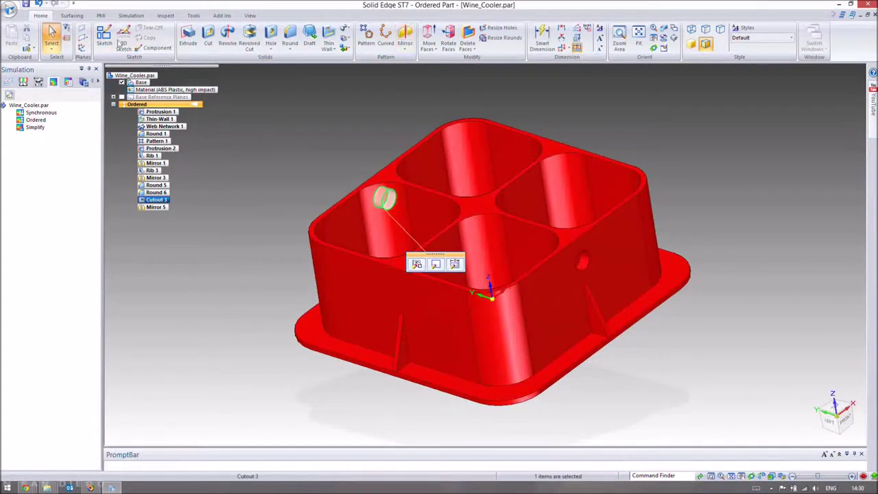
left_click(312, 94)
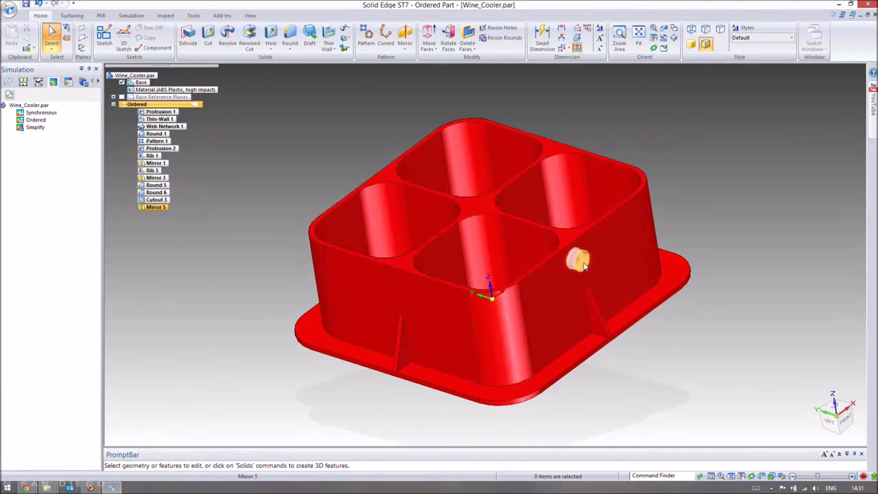
middle_click_drag(677, 140, 389, 107)
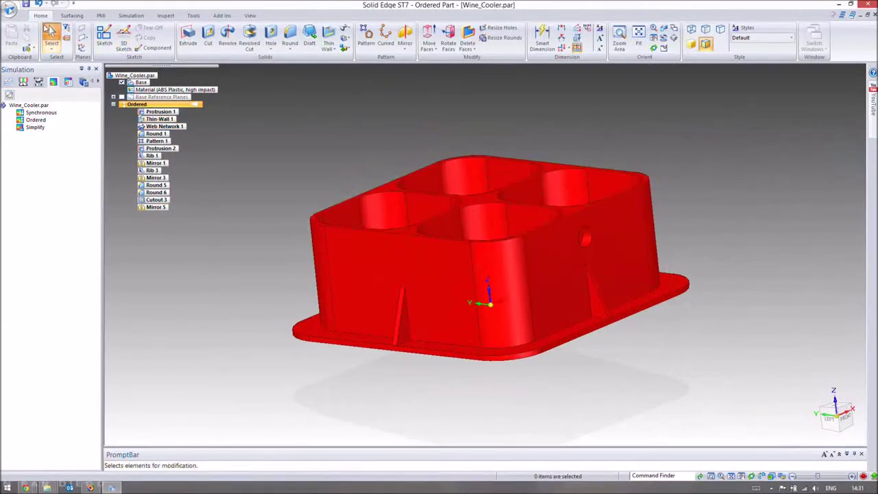
left_click(50, 32)
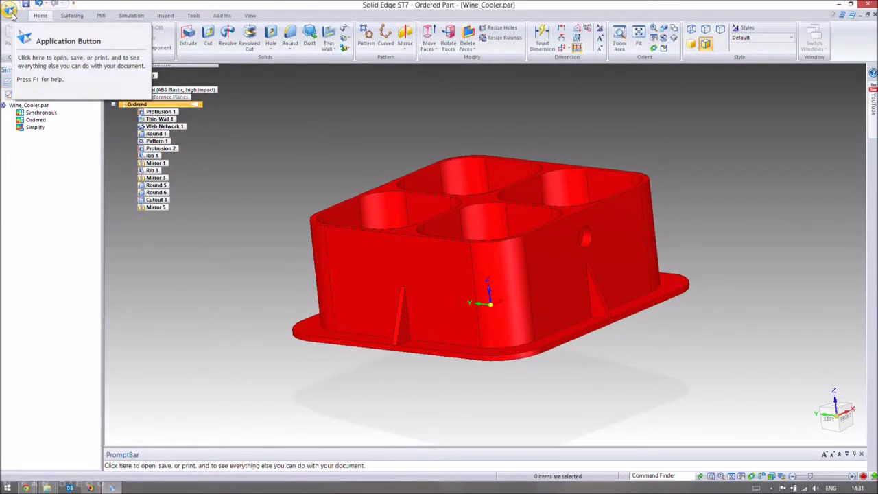
left_click(10, 12)
Create a new ISO Metric Part and start a sketch on the base plane at the origin.
mouse_move(27, 28)
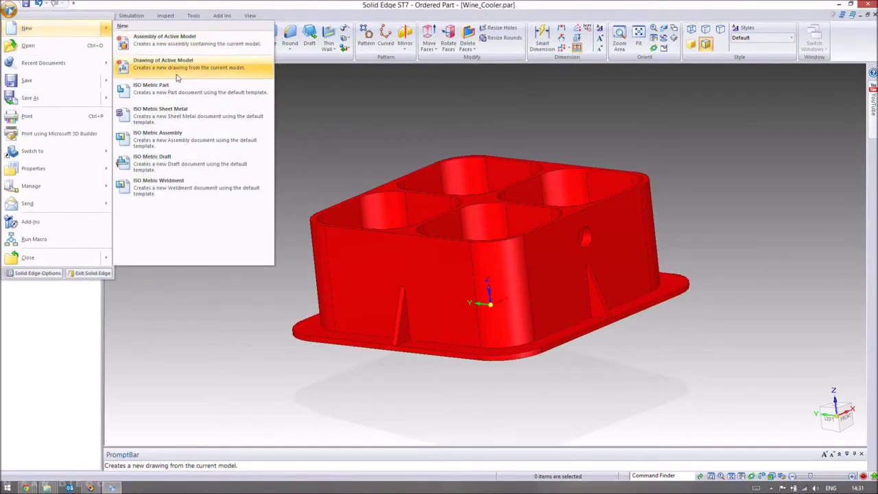
left_click(153, 86)
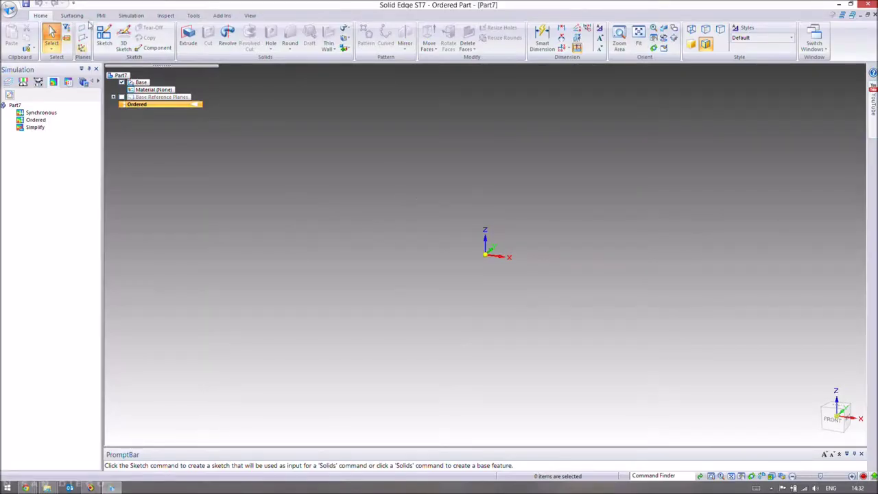
left_click(105, 38)
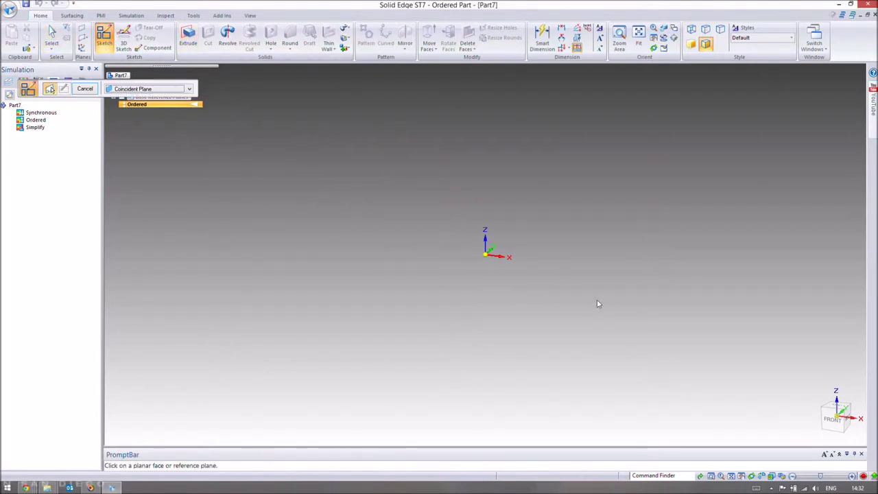
mouse_move(574, 291)
middle_mouse_down()
mouse_move(520, 265)
mouse_move(474, 309)
mouse_move(313, 164)
middle_mouse_up()
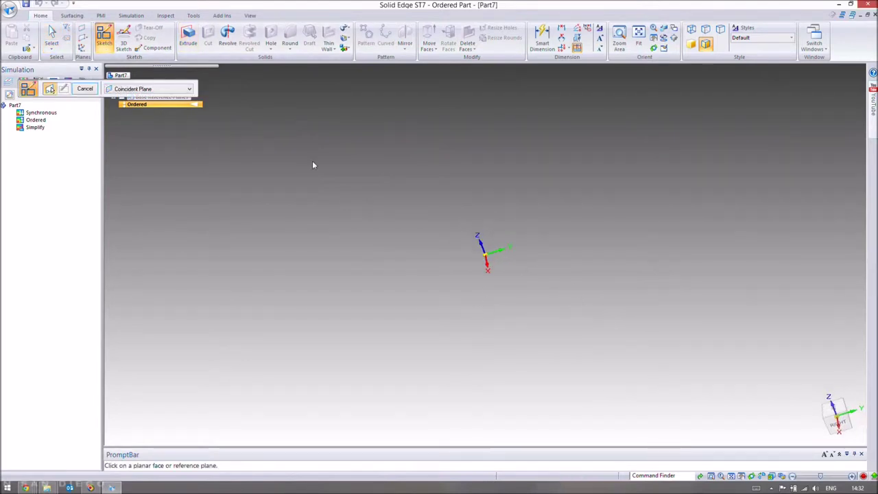
left_click(345, 31)
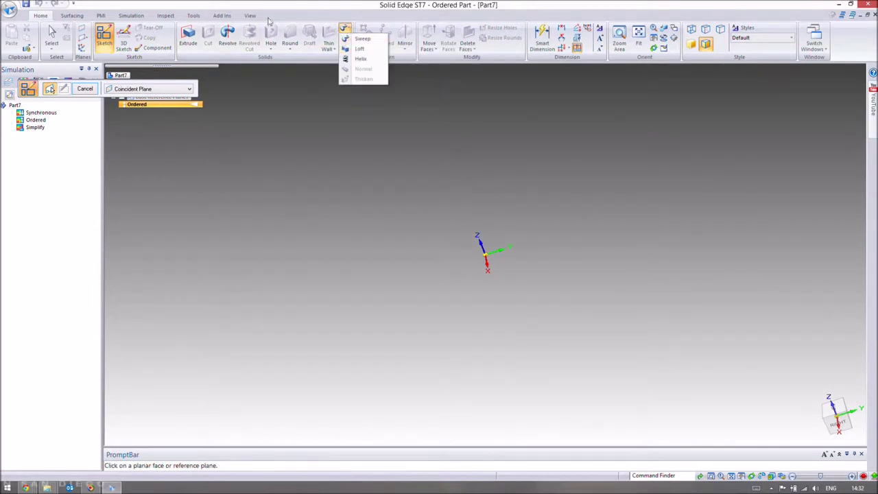
left_click(317, 14)
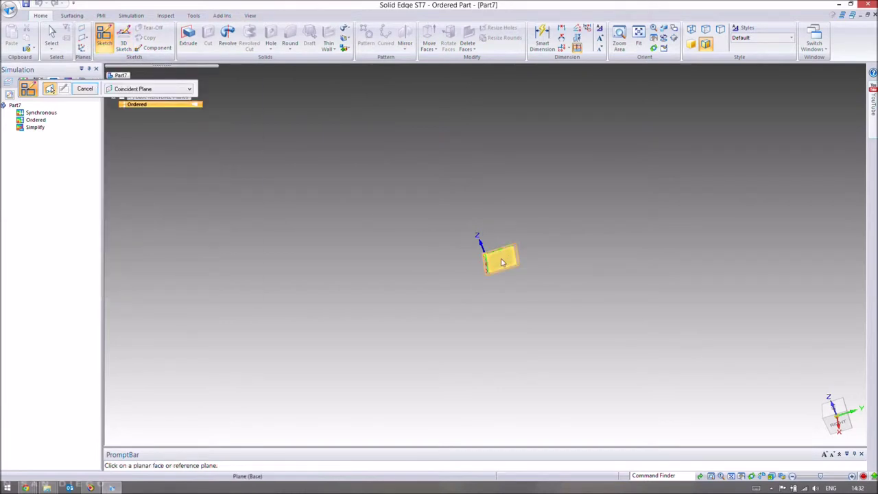
left_click(499, 256)
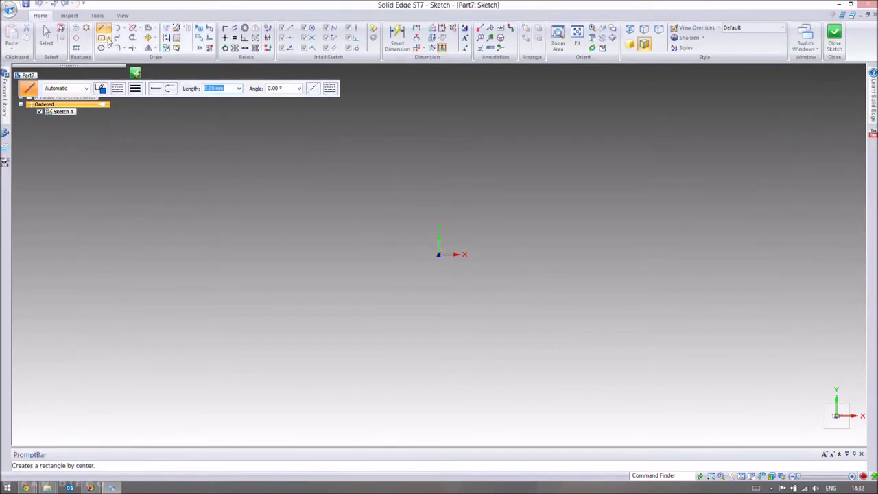
Draw a two-point rectangle 30 mm wide and 5 mm high from the origin.
left_click(109, 41)
left_click(445, 251)
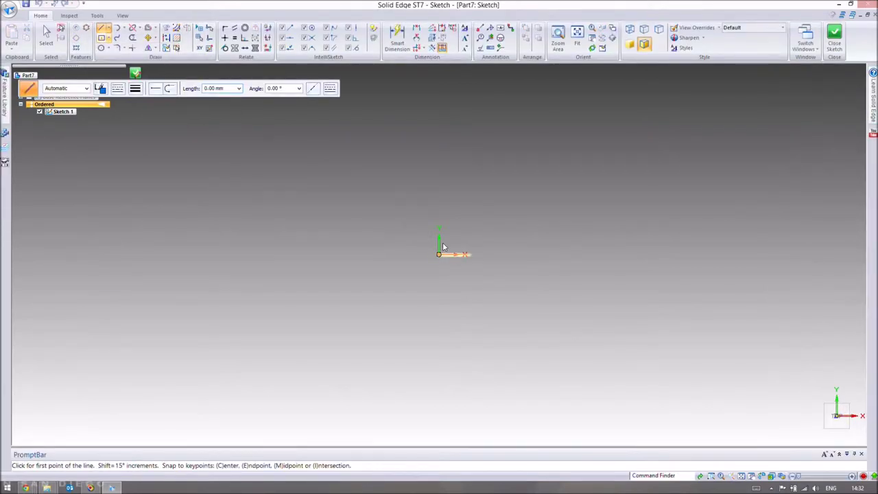
left_click(443, 246)
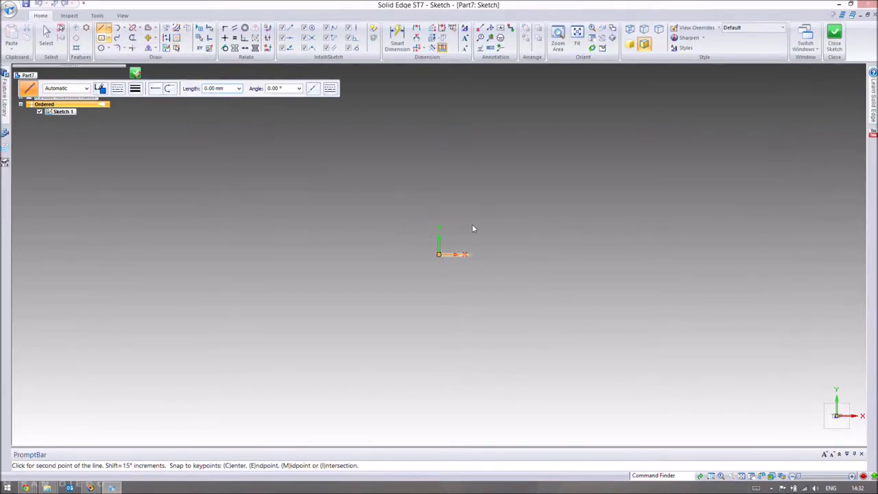
left_click(110, 39)
left_click(123, 60)
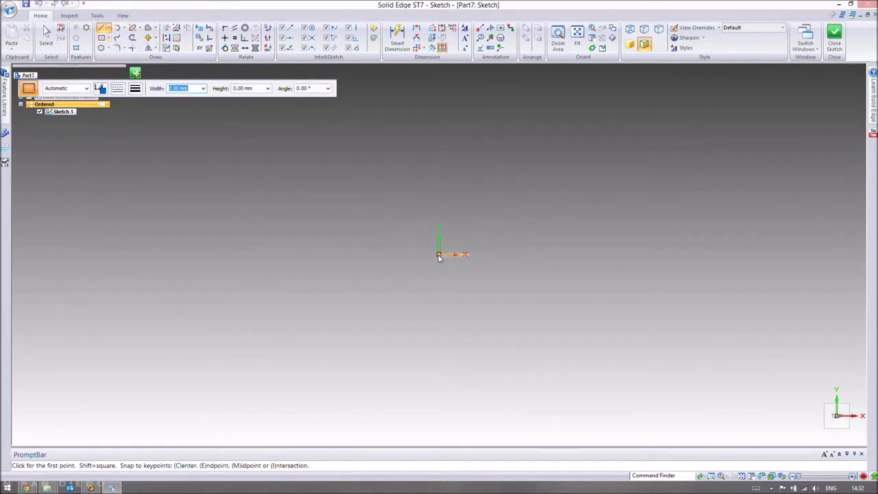
left_click(440, 255)
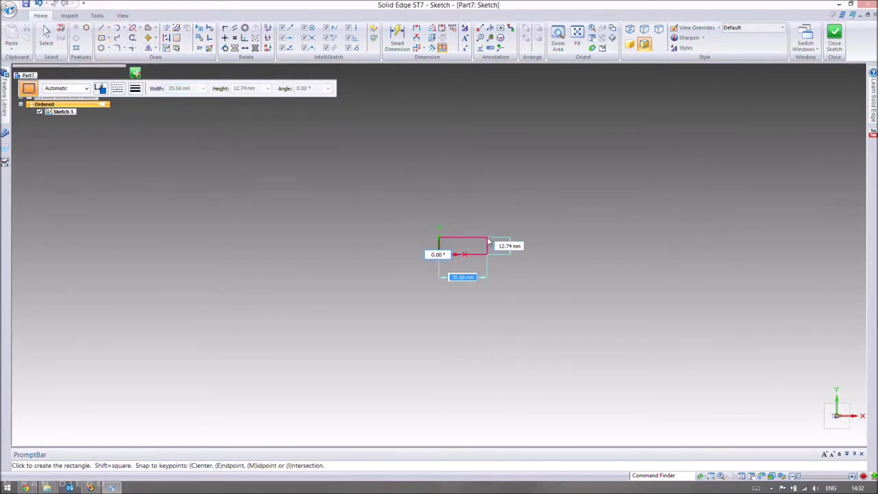
type("30")
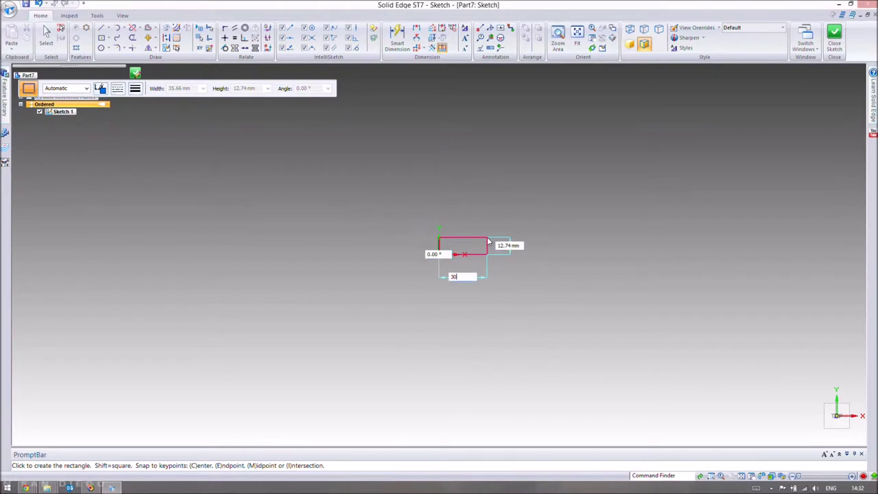
key("Tab")
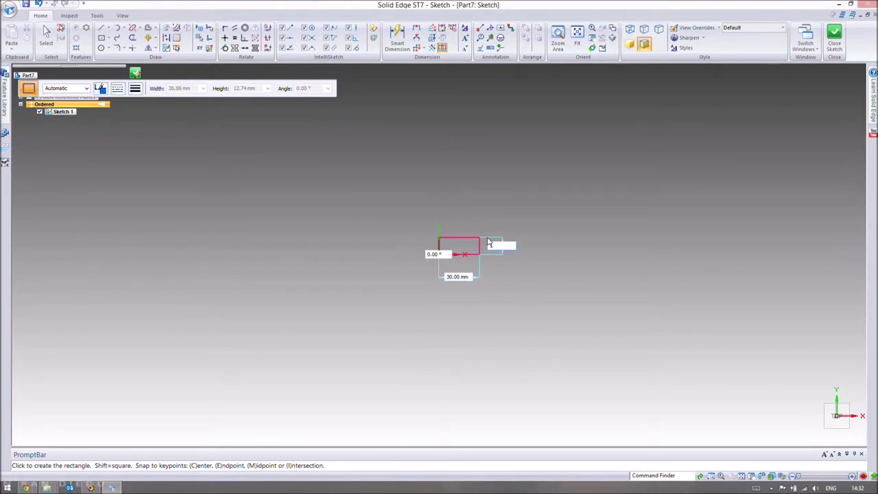
type("5")
key("Tab")
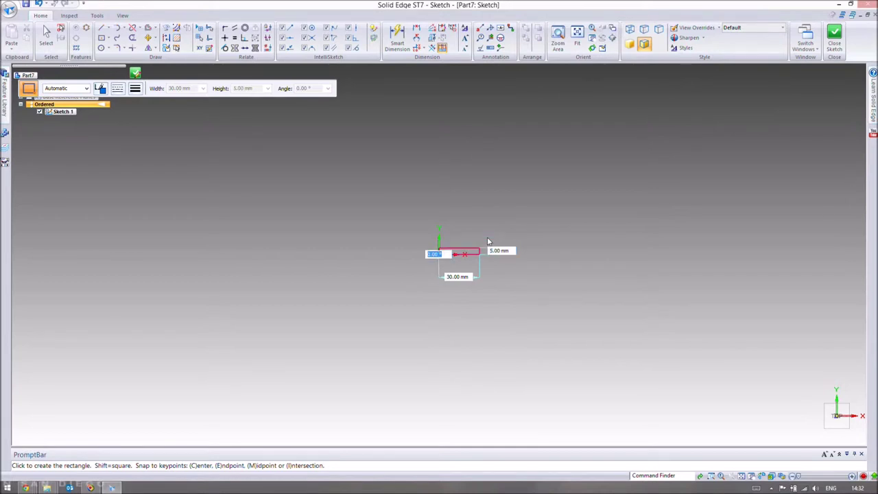
key("Return")
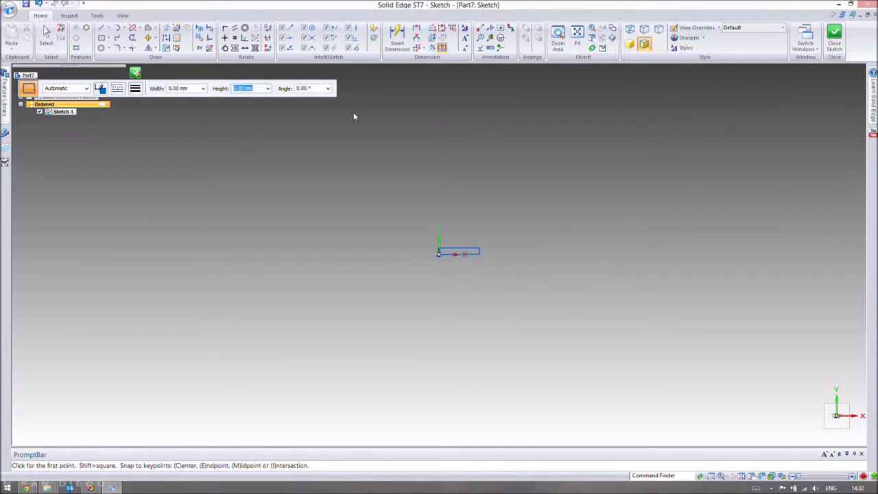
key("Escape")
key("ctrl+z")
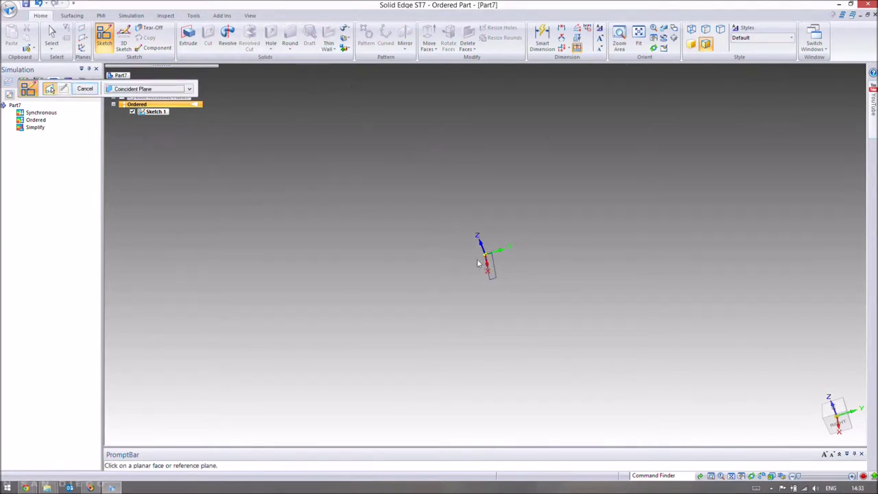
Begin Sketch 2 on the side reference plane with the Line tool active.
left_click(188, 35)
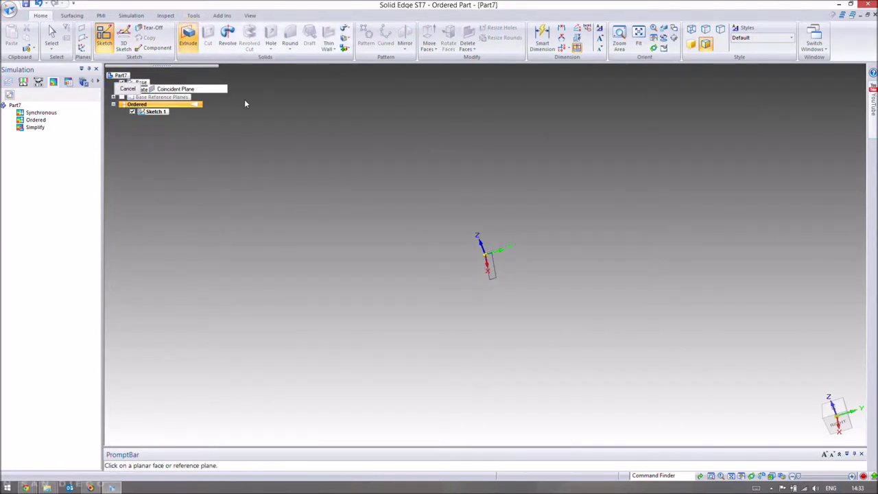
left_click(104, 36)
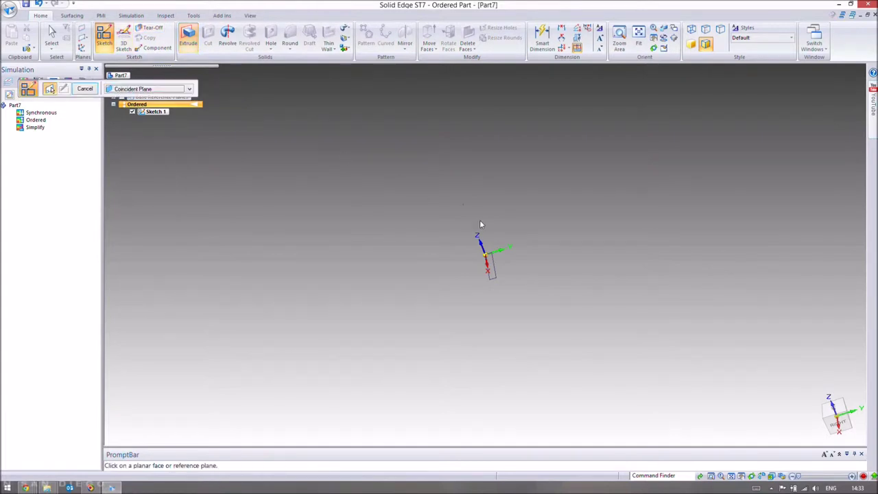
left_click(493, 246)
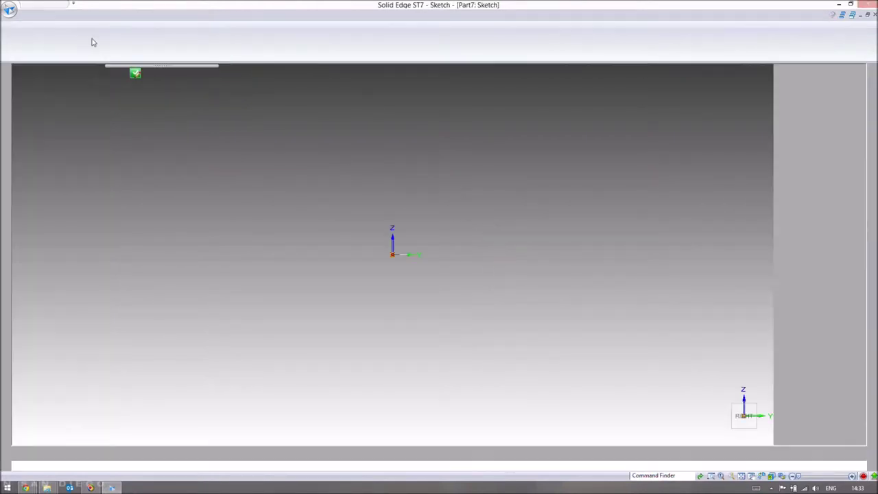
left_click(102, 31)
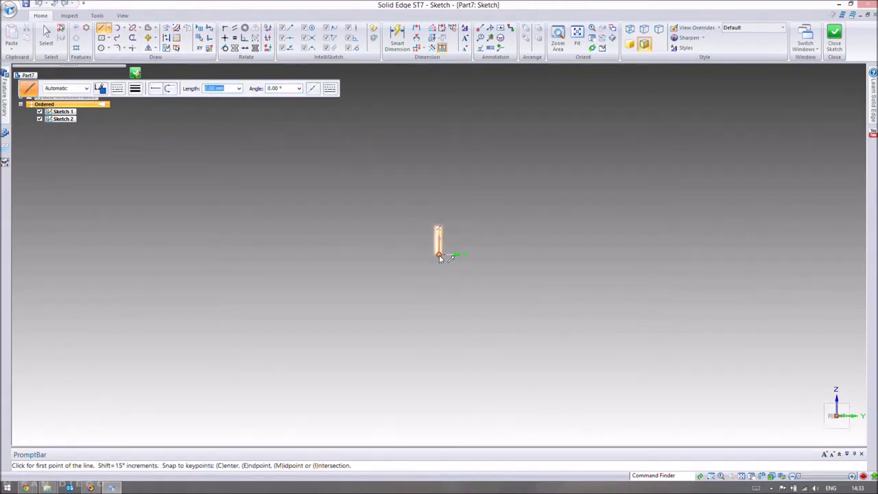
Draw the horizontal base line starting at the sketch origin.
left_click(438, 255)
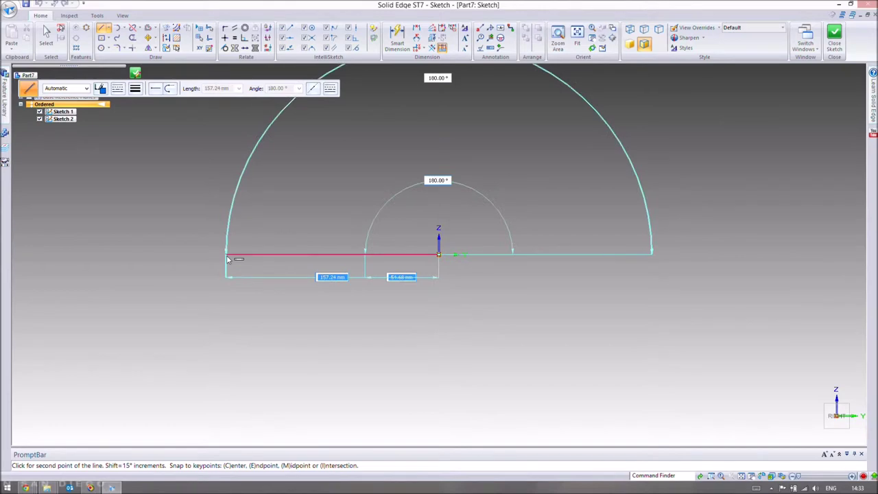
type("24")
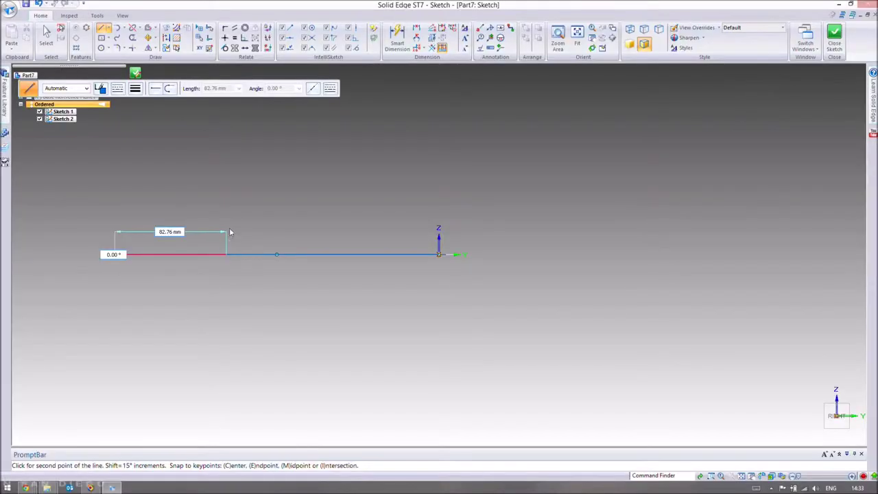
right_click(240, 207)
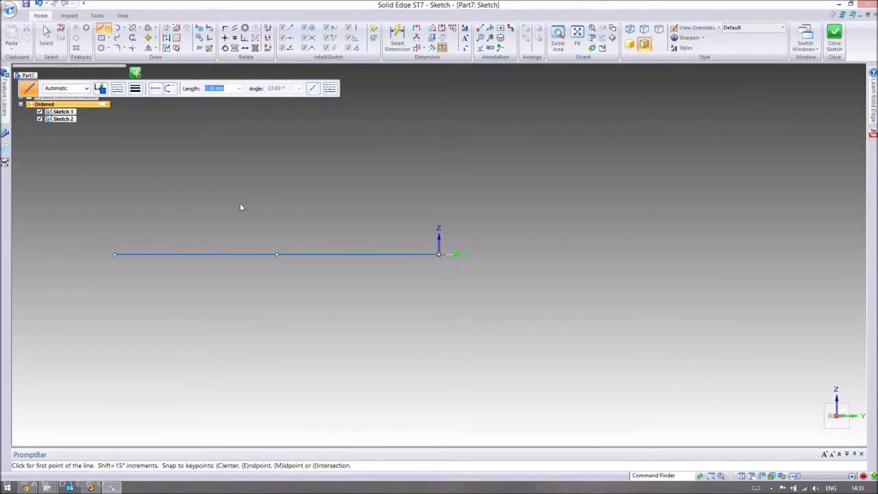
scroll(240, 204, "down", 2)
scroll(254, 220, "up", 1)
key("ctrl+z")
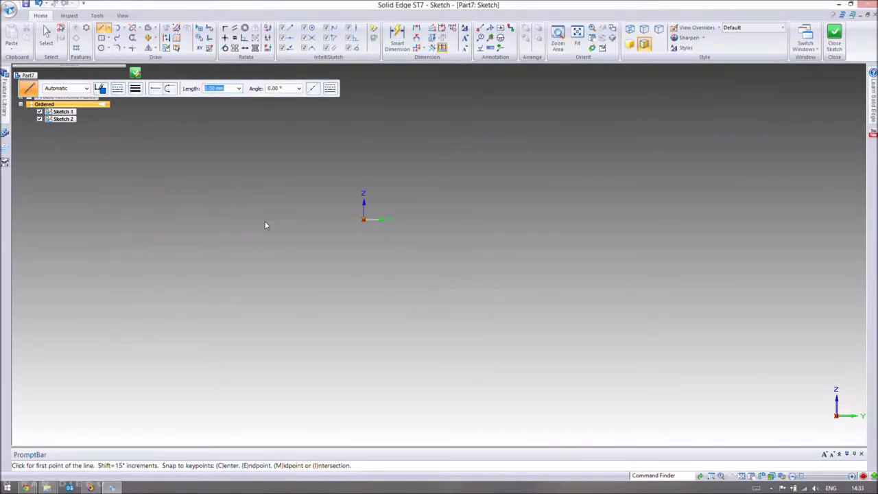
key("ctrl+y")
Draw a 100 mm vertical line at 90° from the base line's midpoint.
left_click(260, 220)
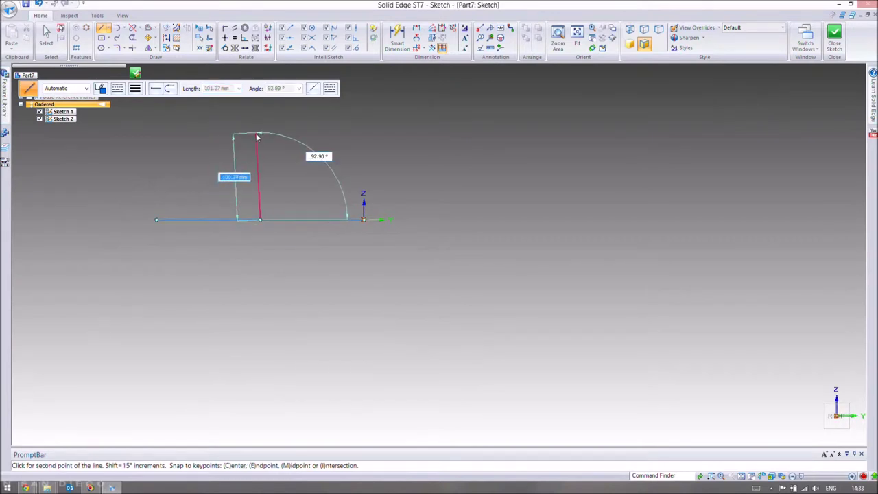
type("100")
key("Tab")
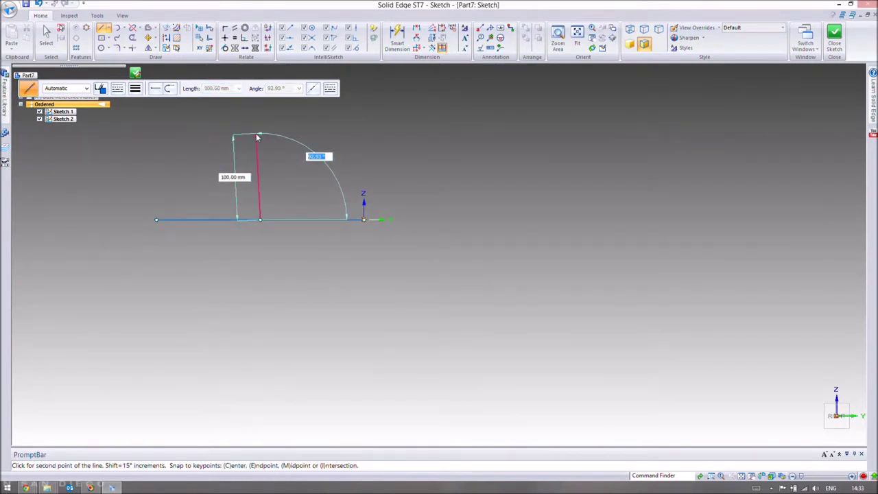
type("90")
key("Return")
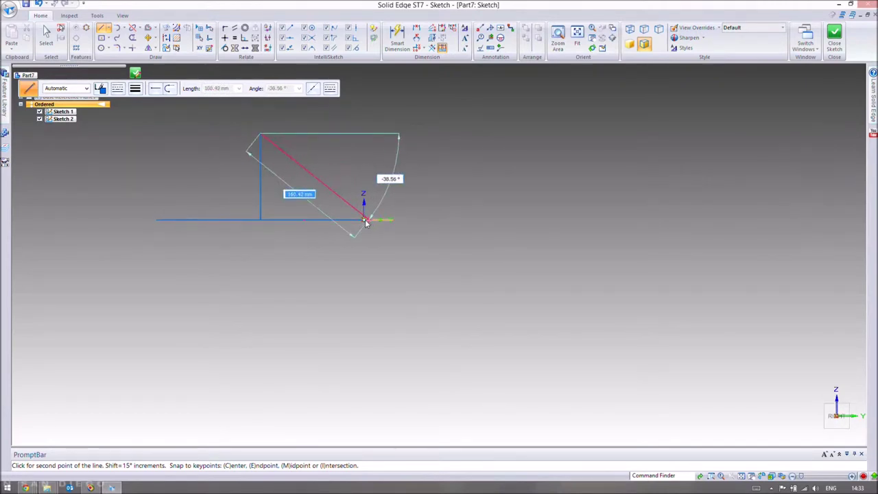
Draw the top line and extend it 120 mm leftward from its left end.
left_click(364, 133)
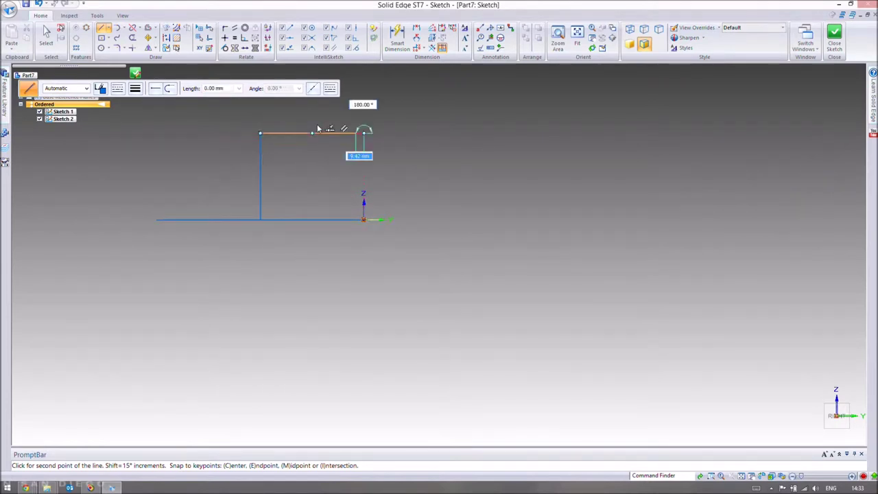
right_click(262, 147)
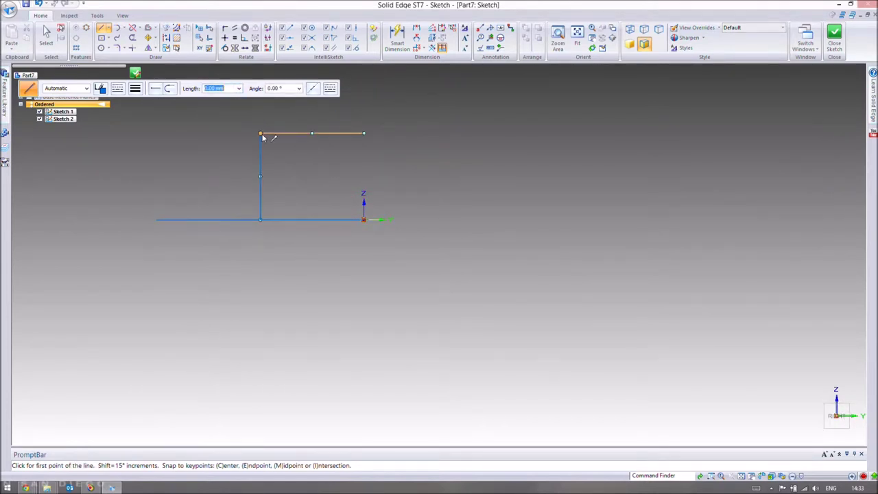
left_click(261, 133)
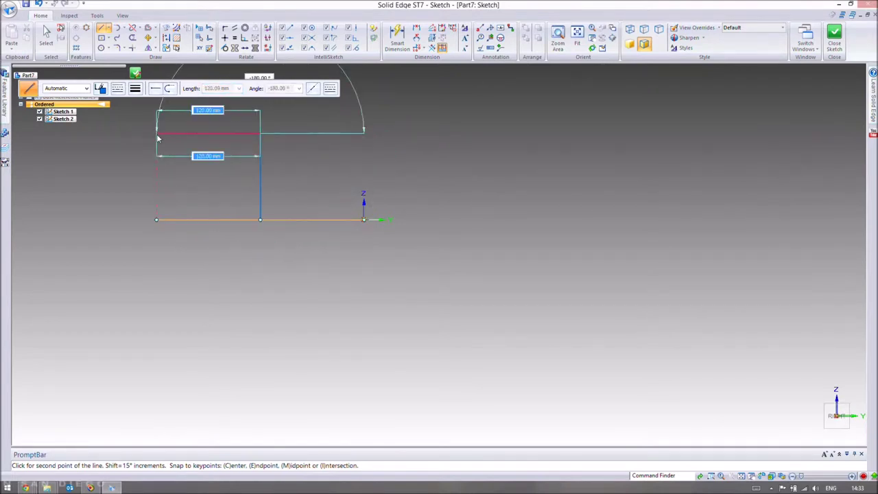
left_click(156, 134)
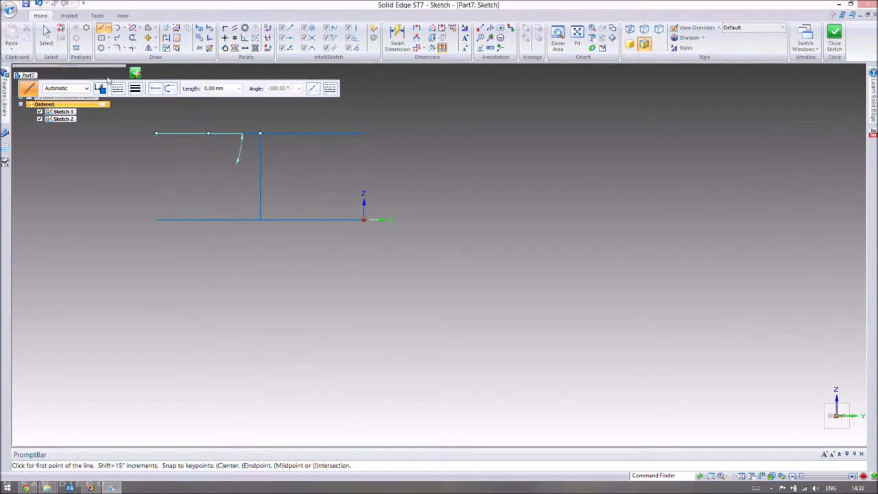
left_click(46, 36)
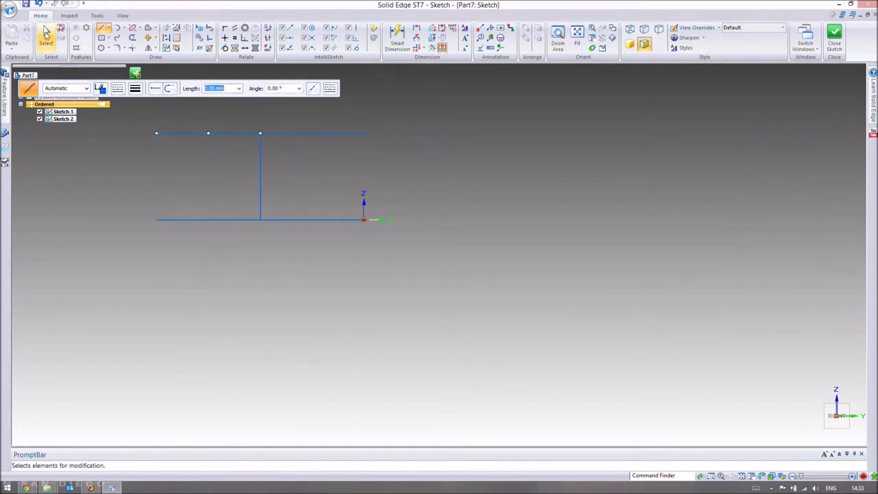
Delete the middle vertical line from the sketch.
left_click(261, 161)
key("Delete")
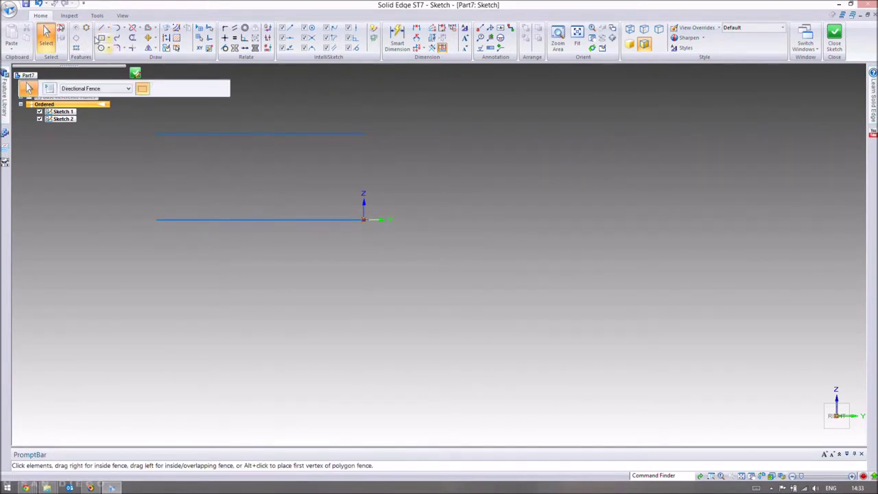
left_click(102, 27)
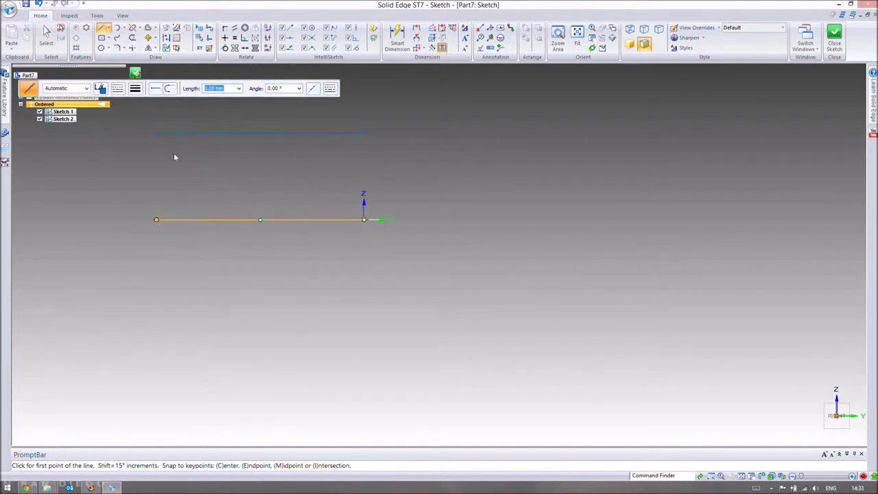
key("ctrl+z")
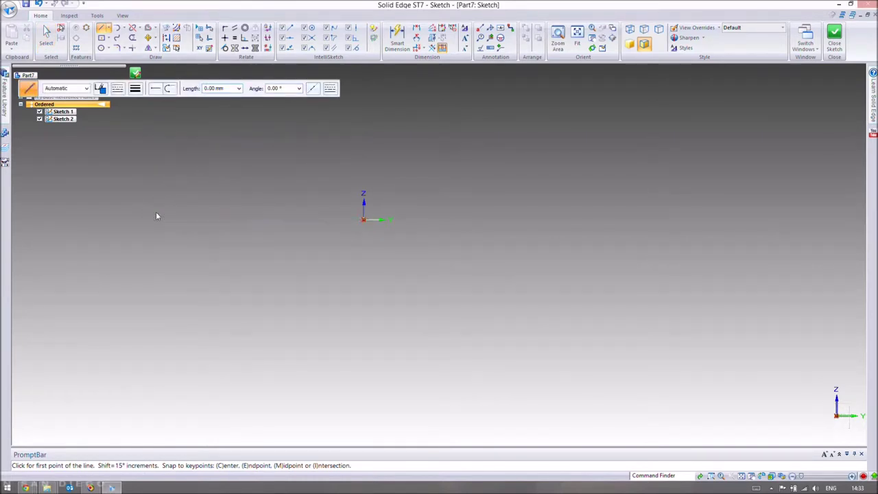
Draw uprights from both ends of the lower line, the right one 60 mm long.
left_click(157, 219)
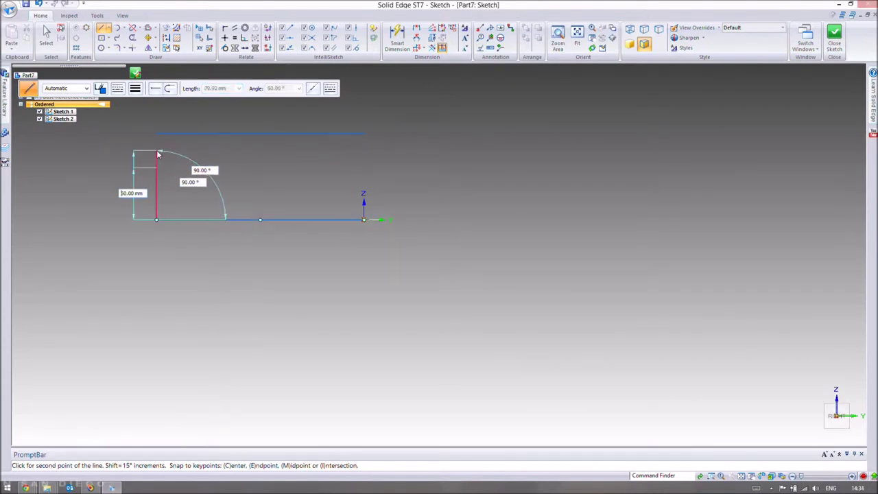
key("ctrl+z")
key("ctrl+y")
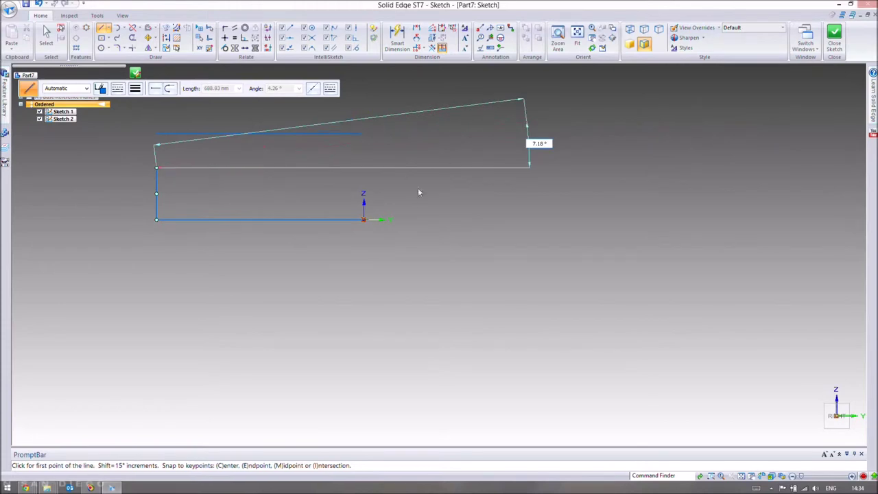
left_click(364, 219)
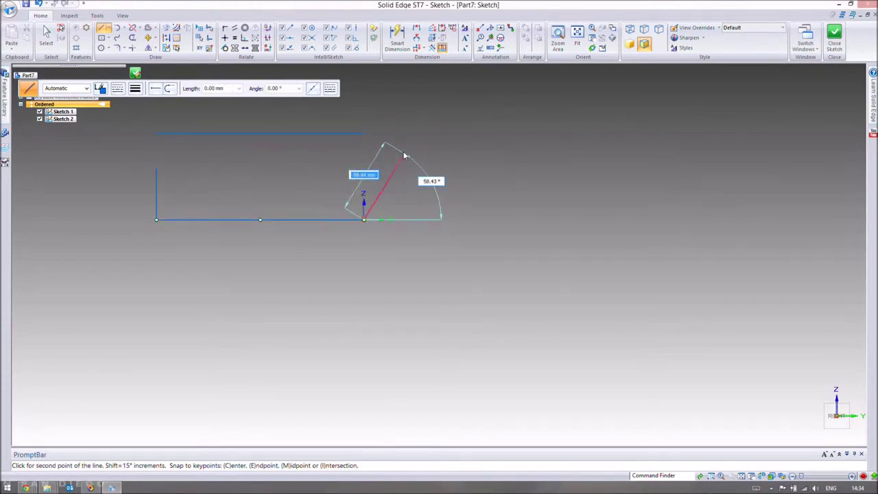
type("60")
key("Tab")
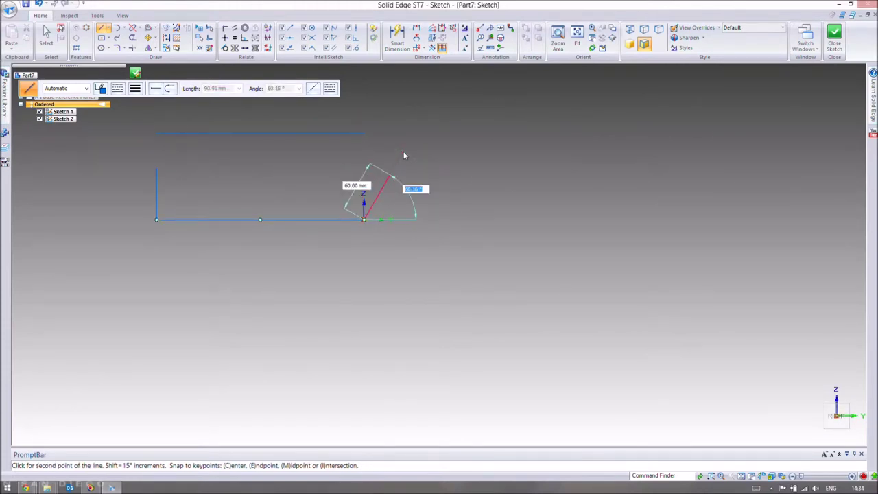
left_click(345, 137)
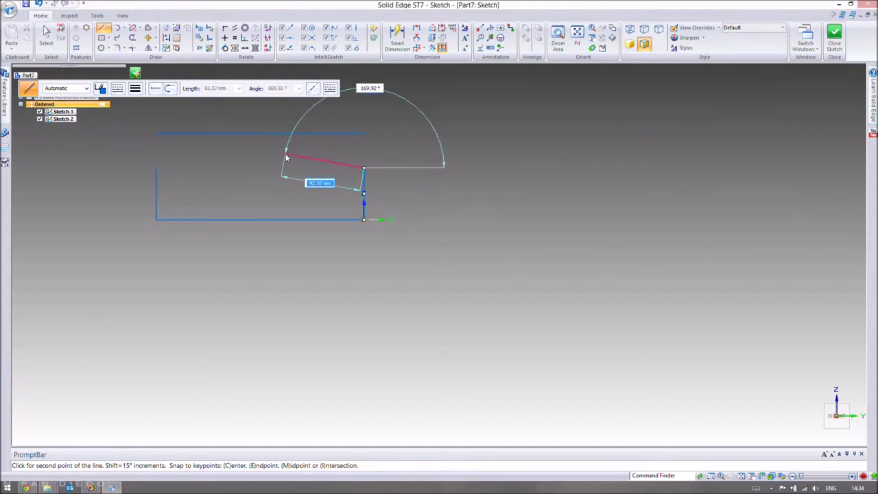
right_click(291, 144)
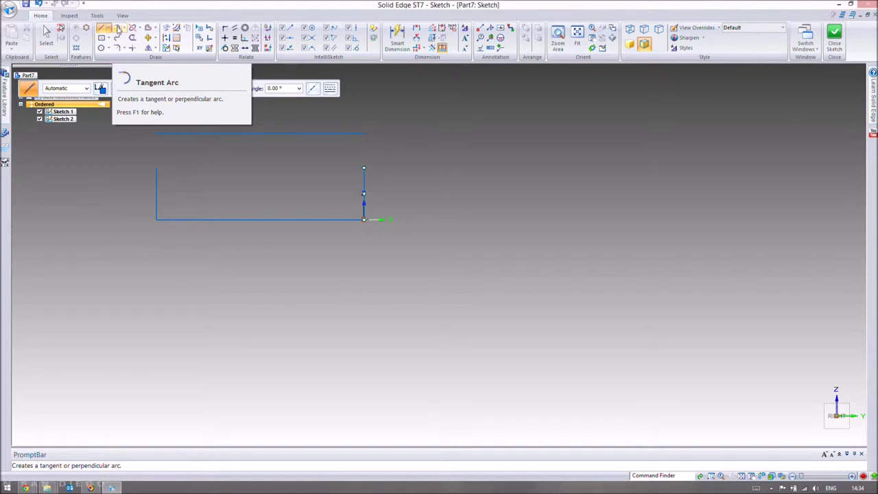
Draw 40 mm radius, 90° tangent arcs from each upright's top to the top line.
left_click(118, 29)
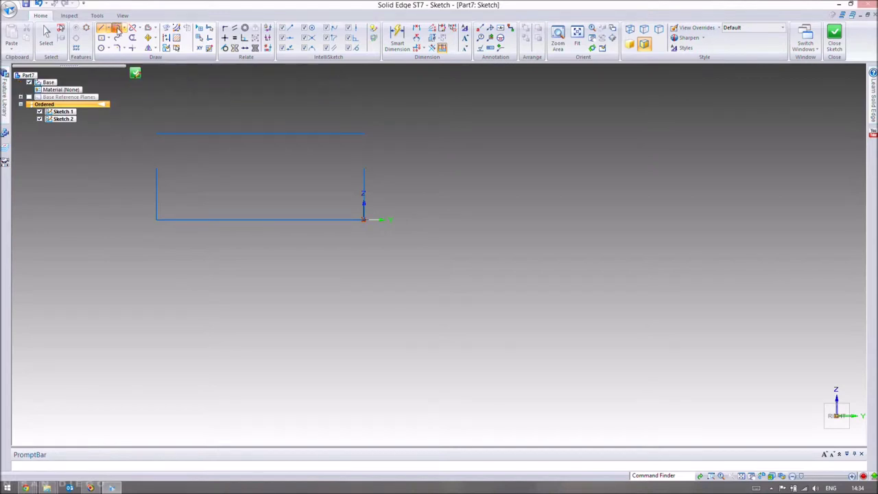
left_click(157, 168)
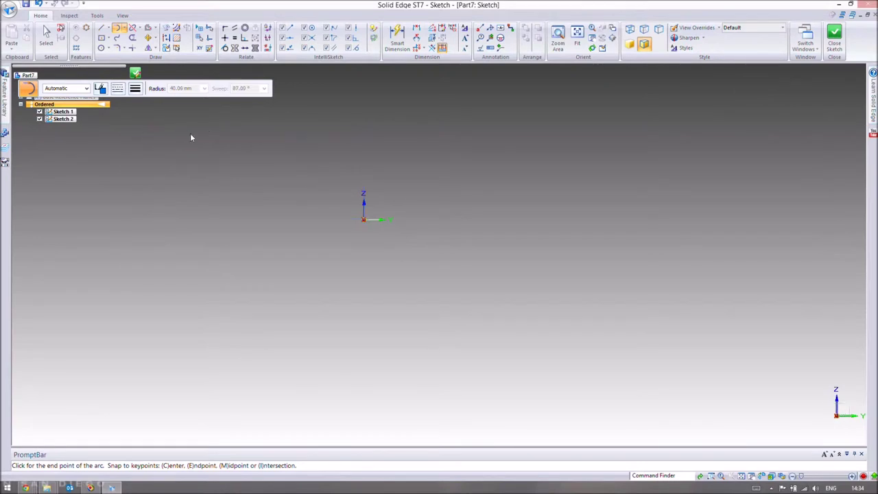
key("Tab")
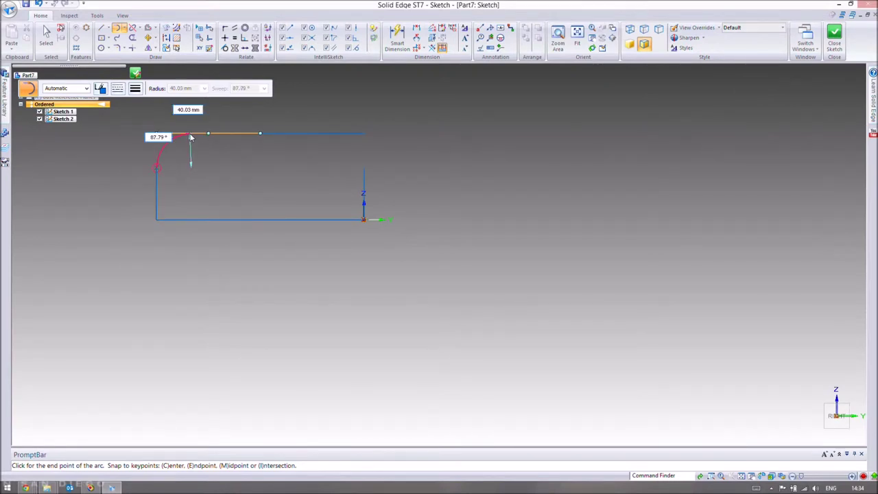
type("40")
key("BackSpace")
key("BackSpace")
key("Tab")
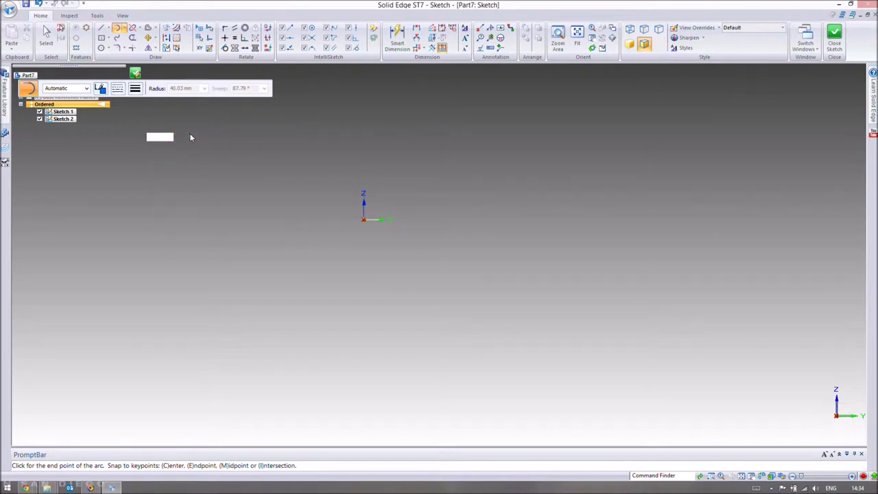
key("Tab")
key("Tab")
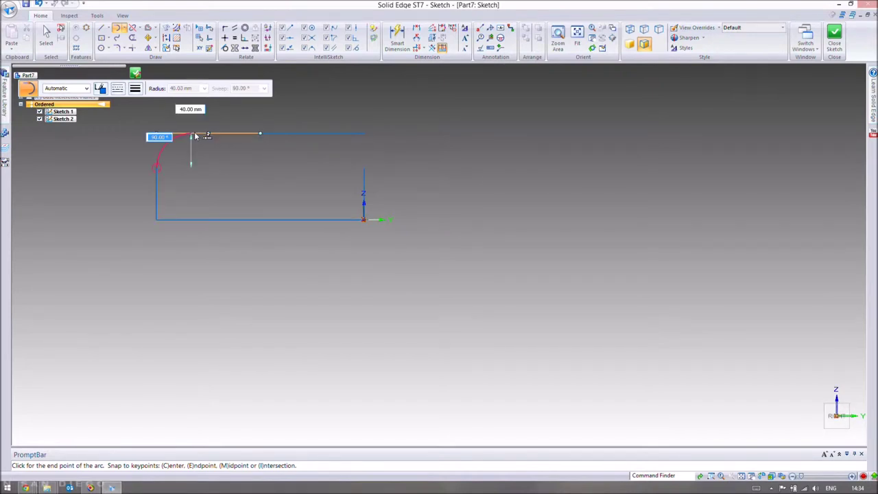
key("Return")
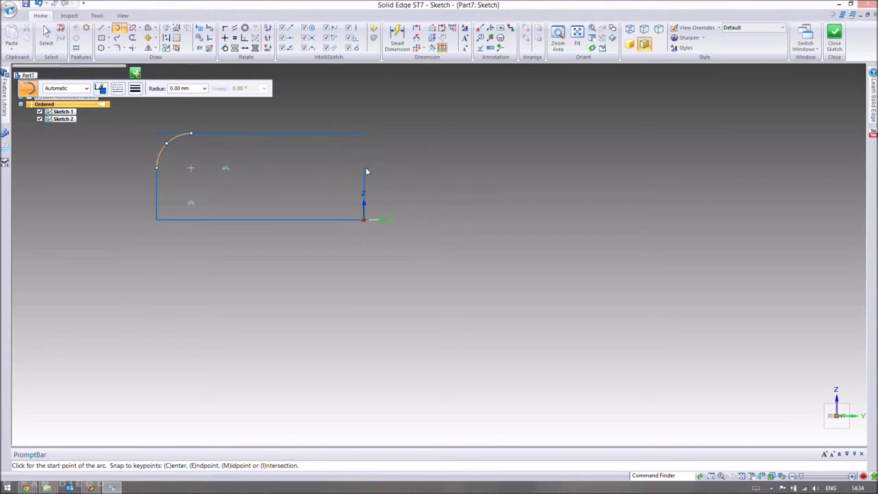
left_click(363, 167)
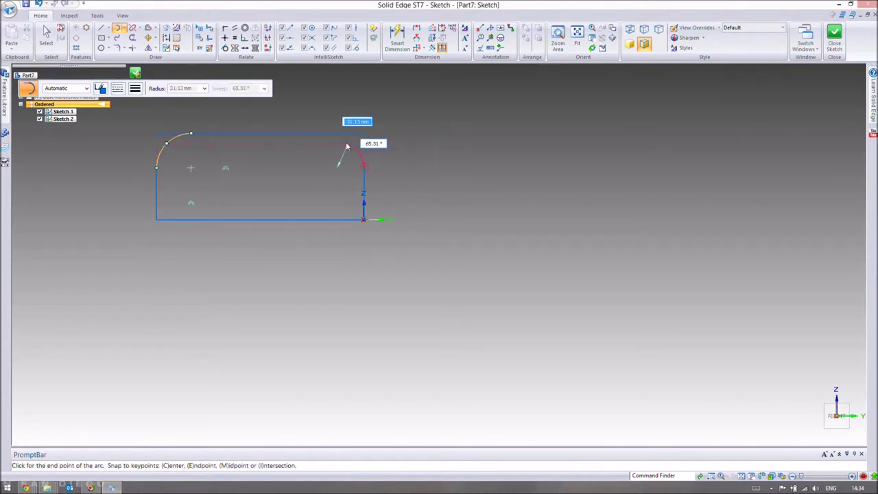
type("40")
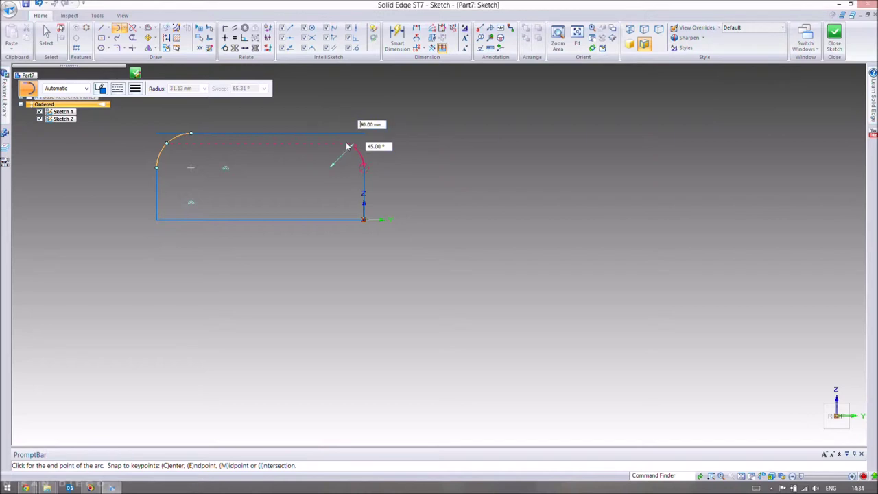
key("Tab")
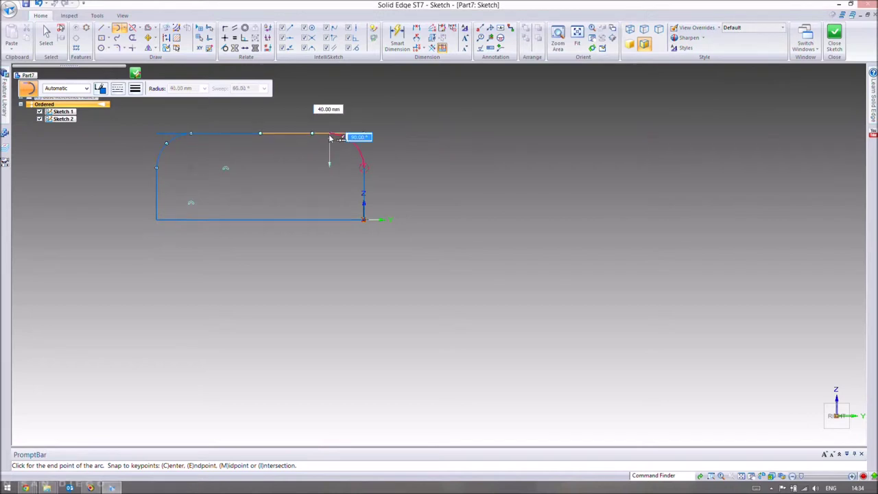
left_click(330, 138)
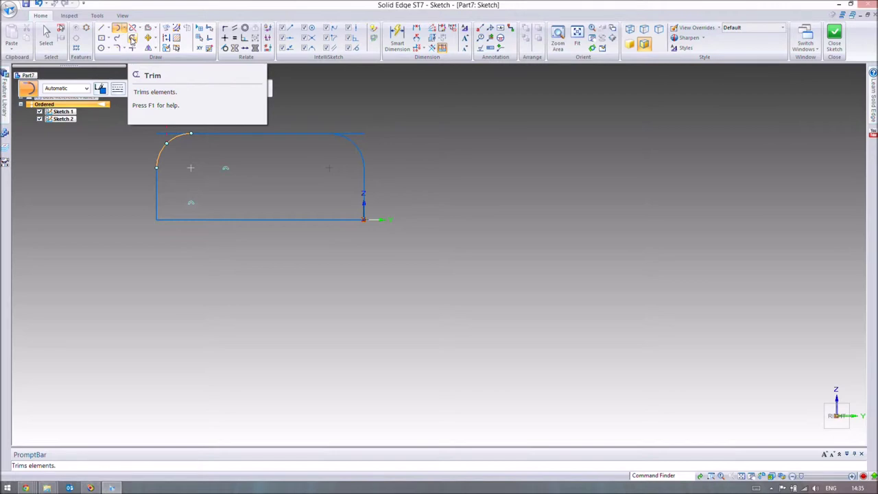
Trim both top-line overhangs and the bottom line, then close Sketch 2.
left_click(132, 39)
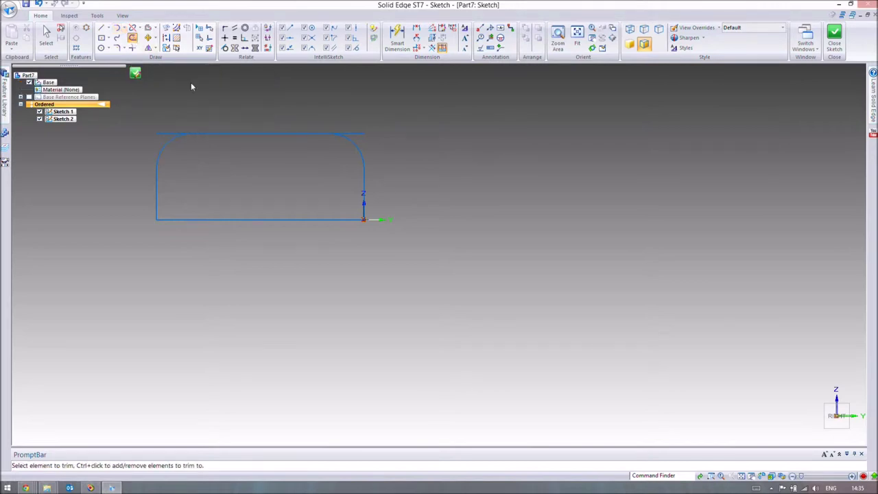
left_click_drag(163, 135, 169, 136)
left_click_drag(377, 137, 357, 134)
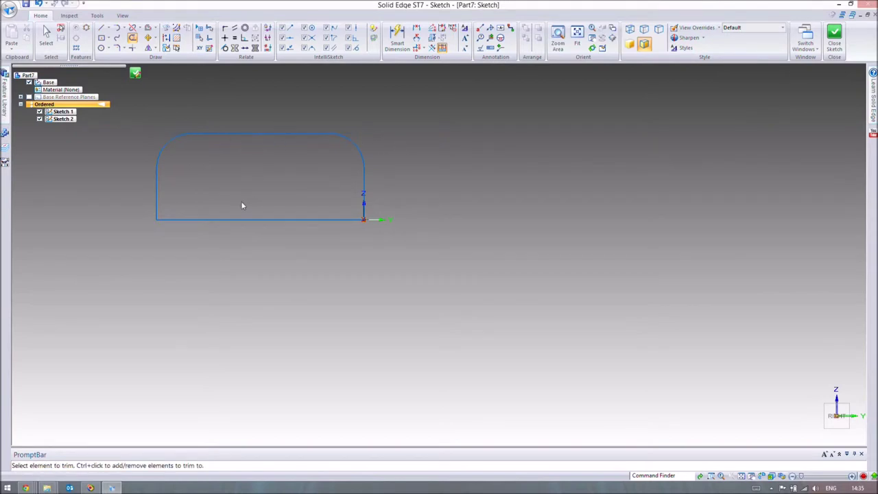
left_click_drag(242, 206, 213, 224)
mouse_move(317, 145)
middle_mouse_down()
mouse_move(356, 205)
mouse_move(373, 208)
mouse_move(363, 210)
middle_mouse_up()
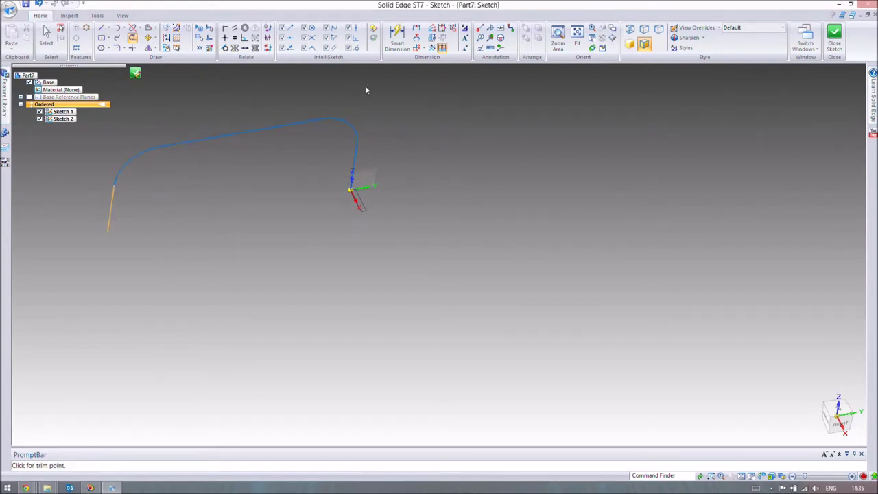
left_click(835, 38)
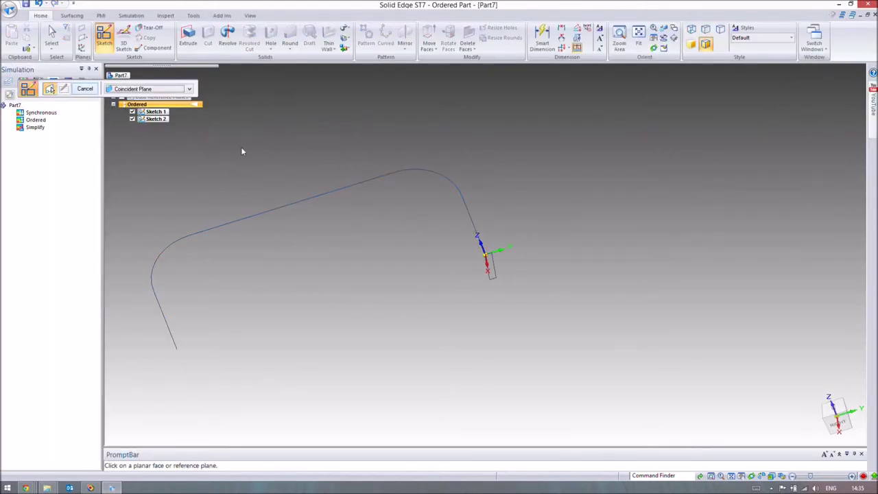
Create Protrusion 1 by sweeping the 30 × 5 mm rectangle along Sketch 2's rounded path.
left_click(344, 31)
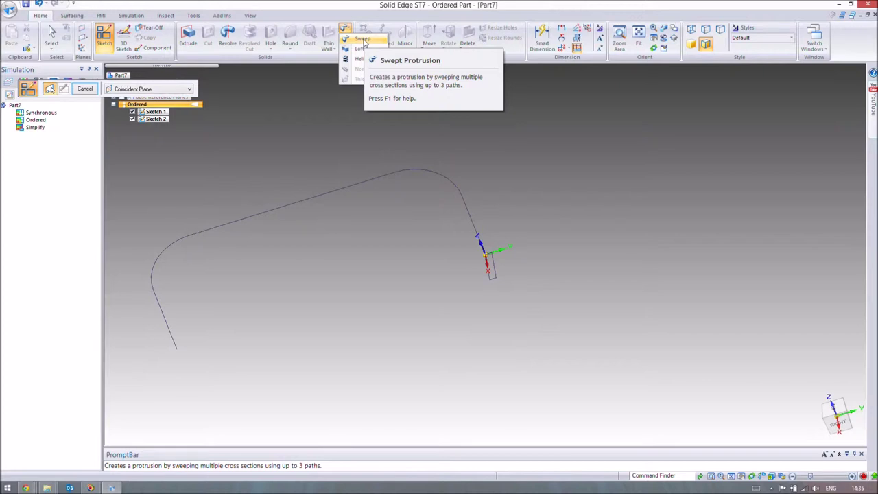
left_click(363, 40)
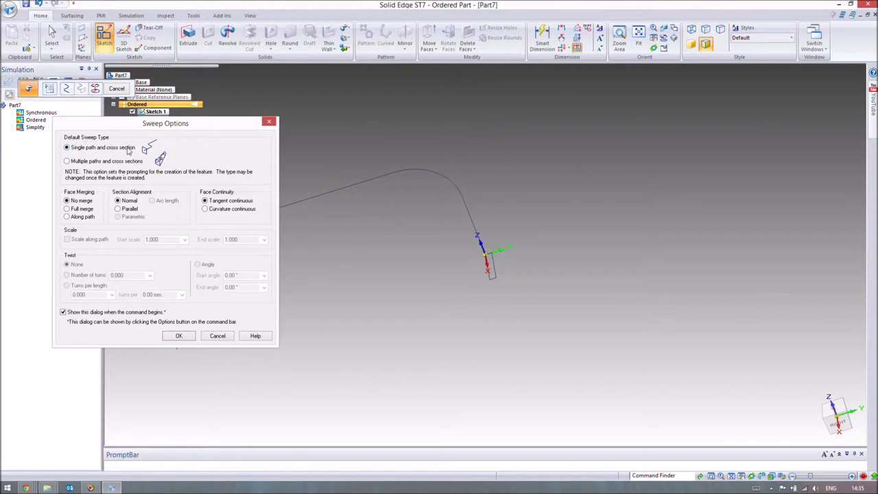
left_click(178, 335)
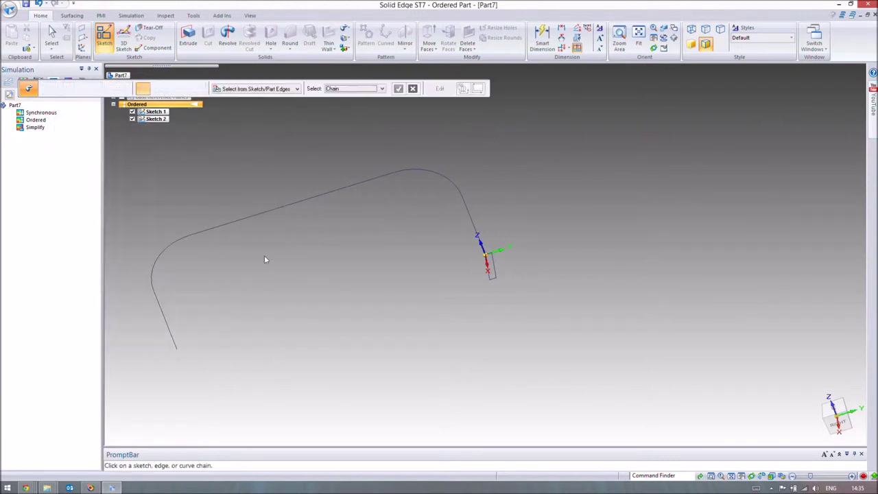
left_click(384, 177)
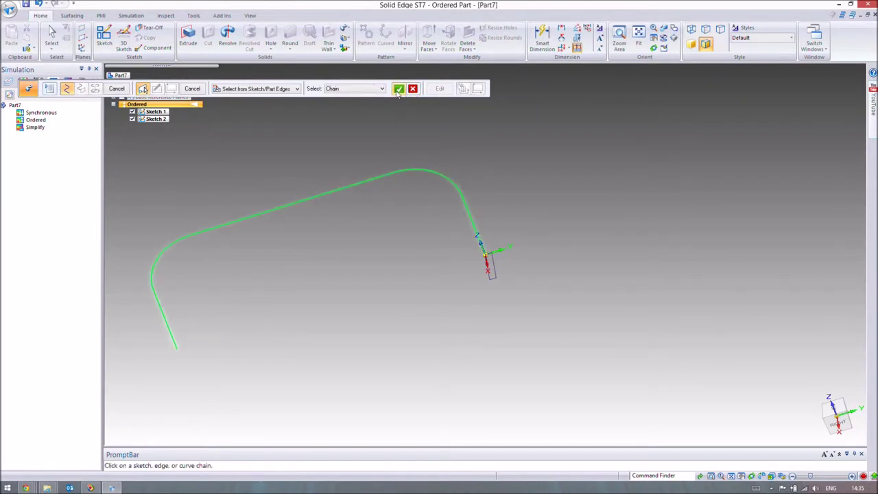
left_click(399, 89)
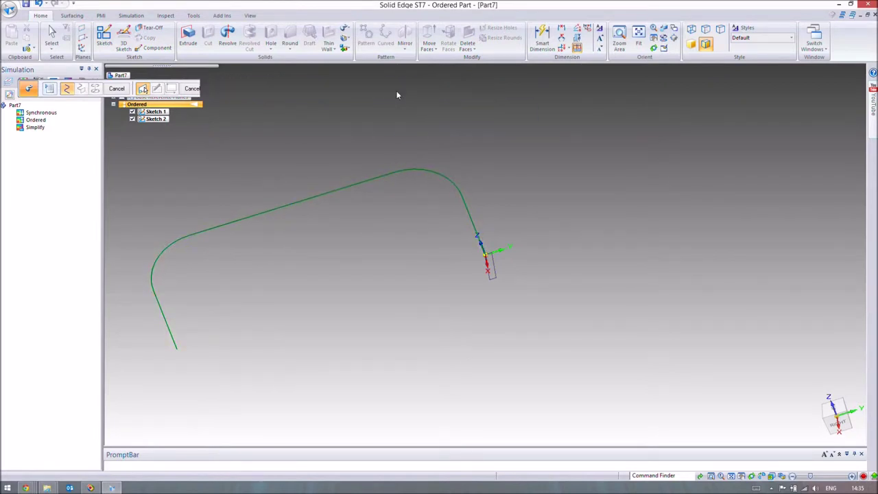
left_click(494, 269)
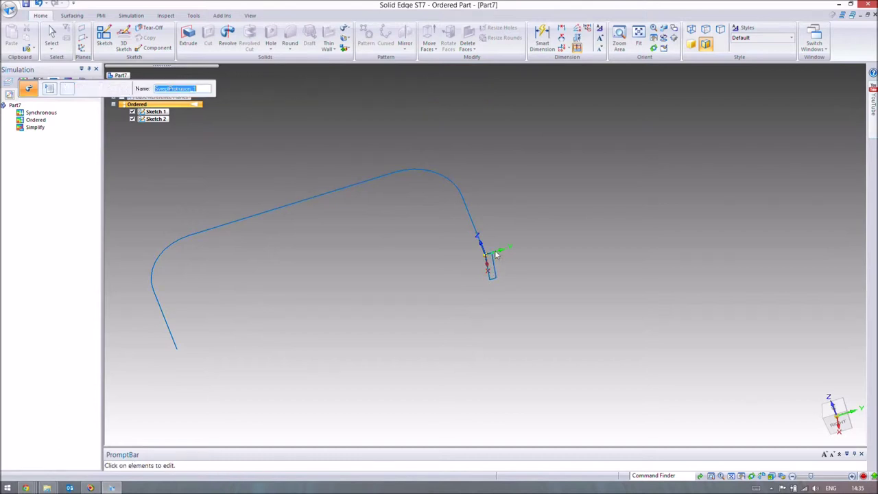
key("ctrl+i")
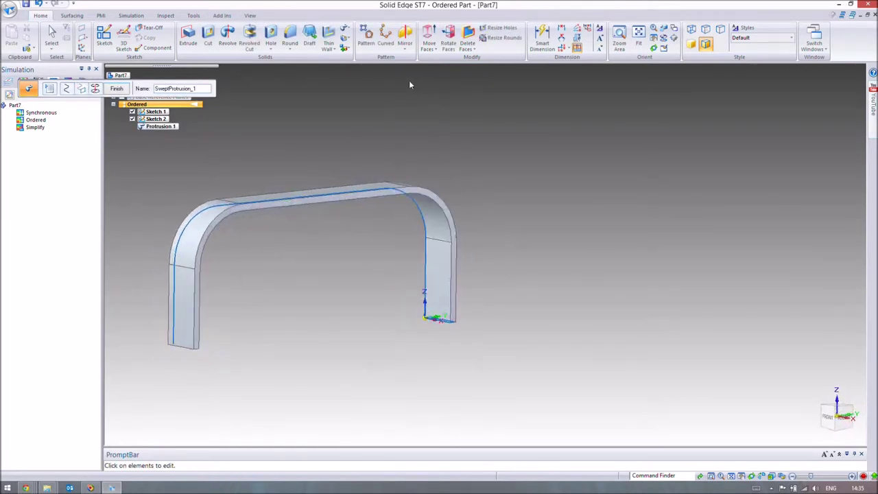
left_click(118, 88)
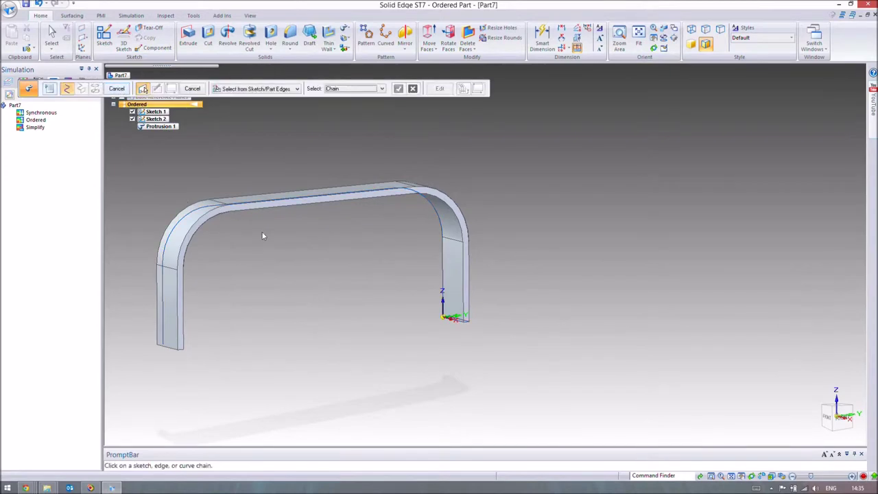
Close the sweep and hide Sketch 1 and Sketch 2, leaving only the swept Protrusion 1 visible.
left_click(52, 38)
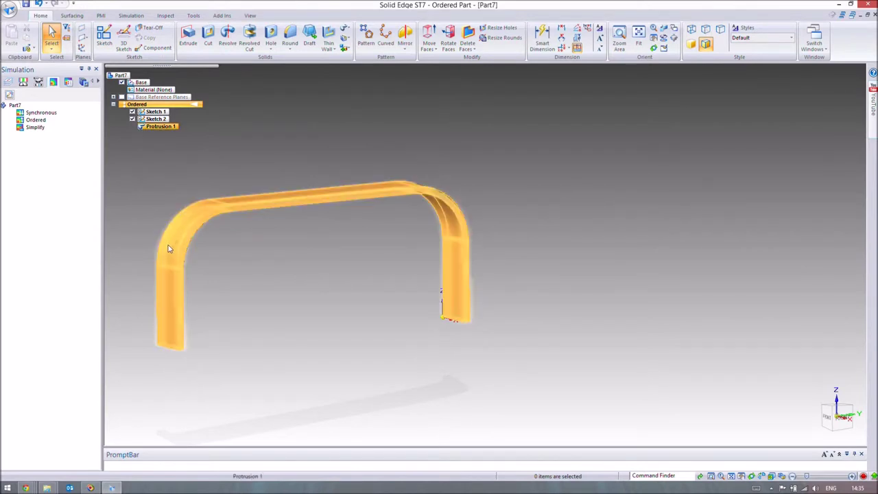
left_click(133, 119)
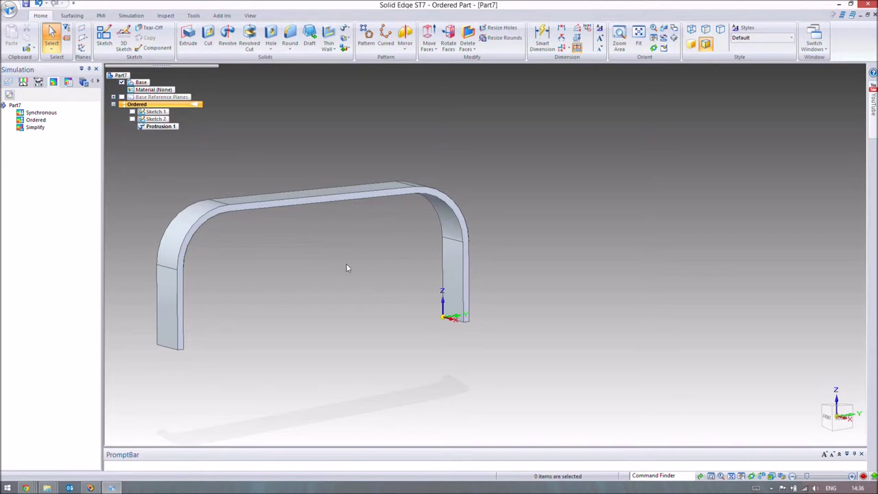
middle_click_drag(346, 267, 402, 253)
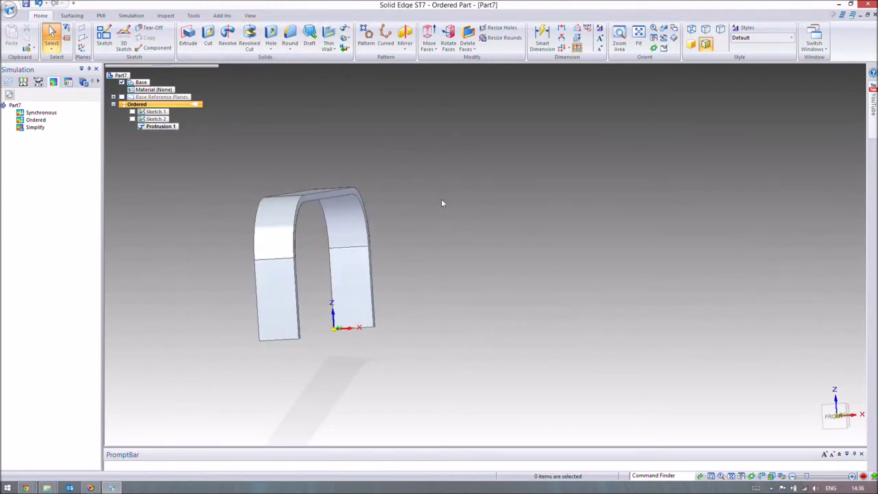
middle_click_drag(466, 169, 338, 50)
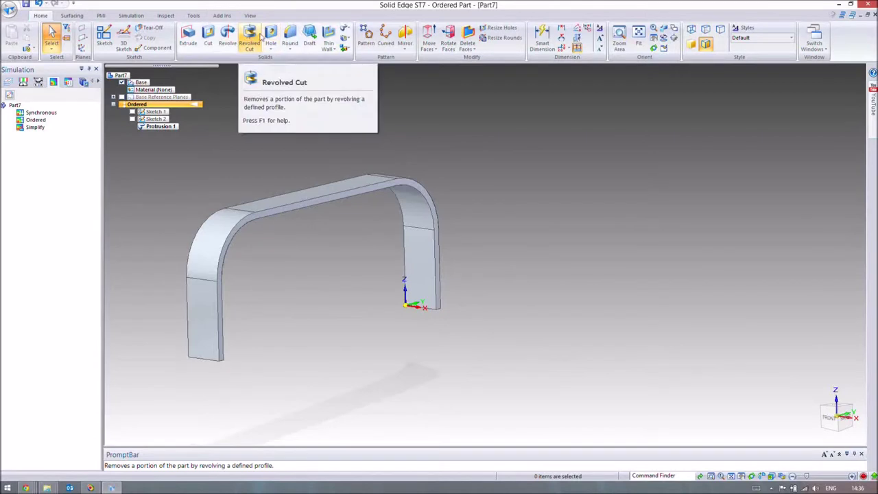
Start a cutout on the left leg face and draw a 15 mm vertical line up from the bottom midpoint.
left_click(208, 33)
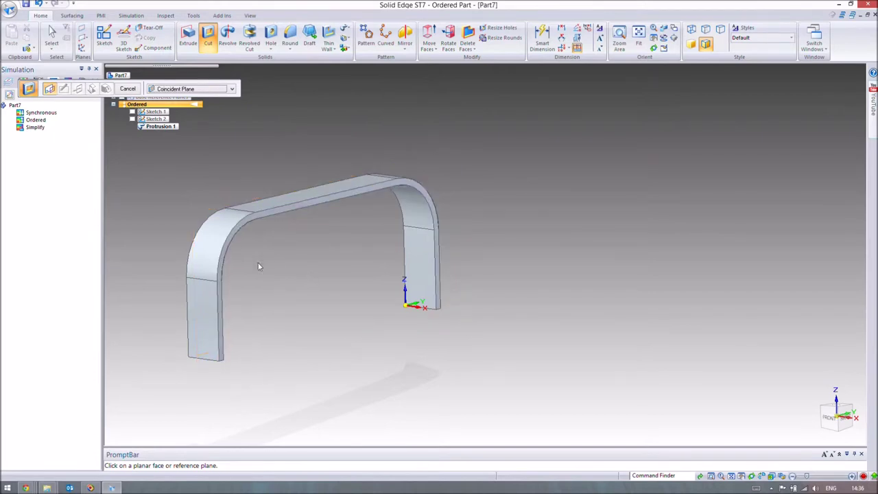
left_click(201, 341)
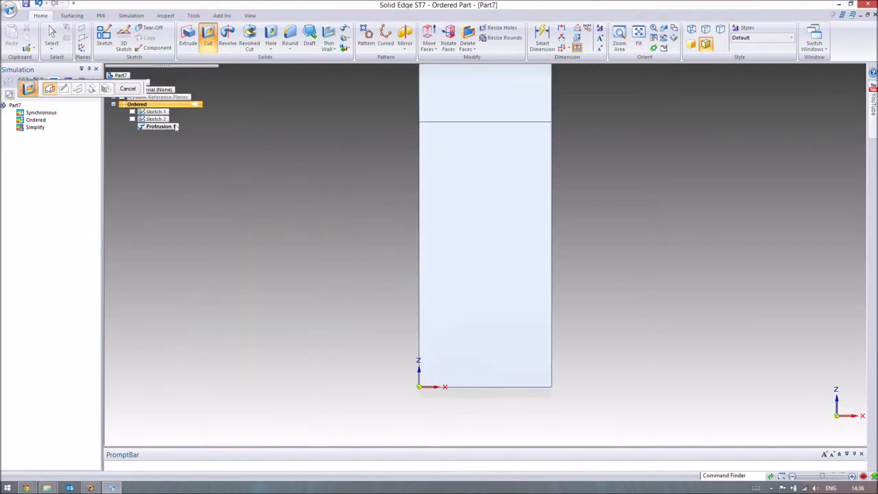
key("Escape")
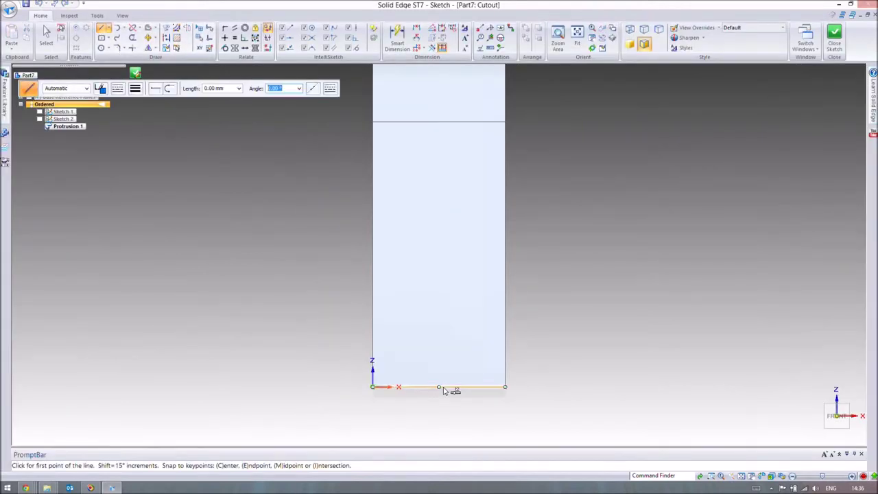
left_click(438, 386)
type("15")
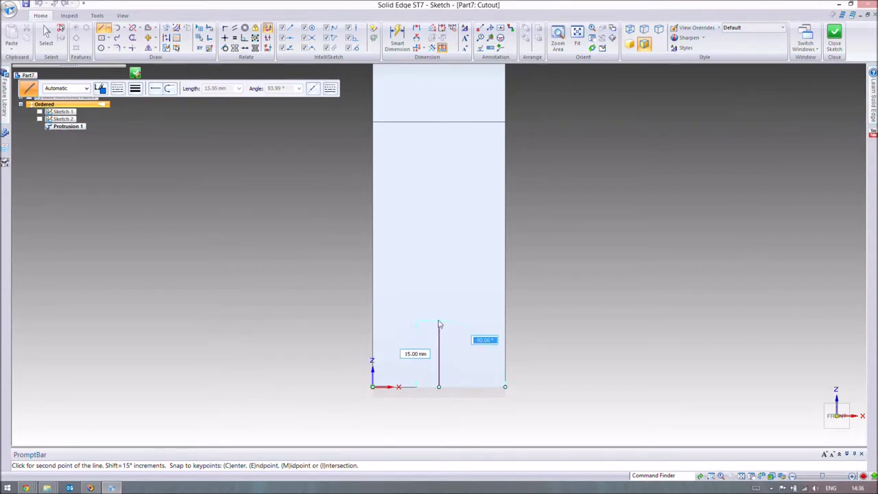
key("Return")
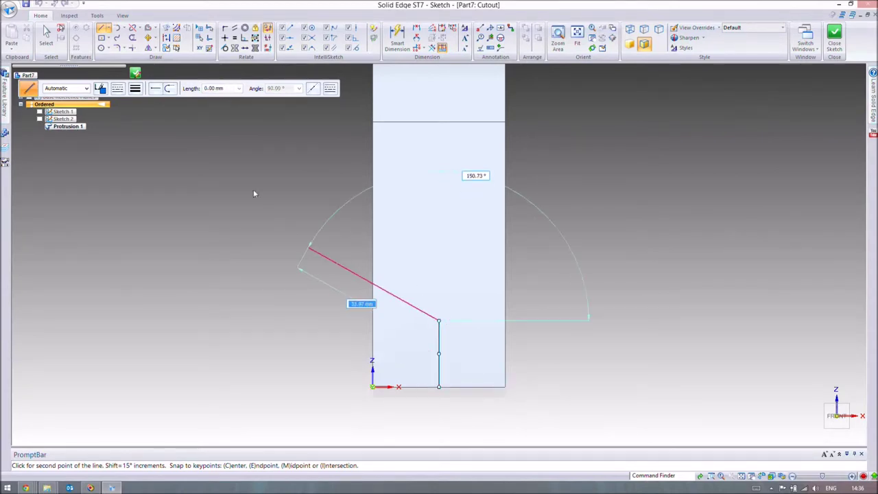
Draw a 20 mm circle centred on the line's top end, then delete the helper line.
left_click(101, 47)
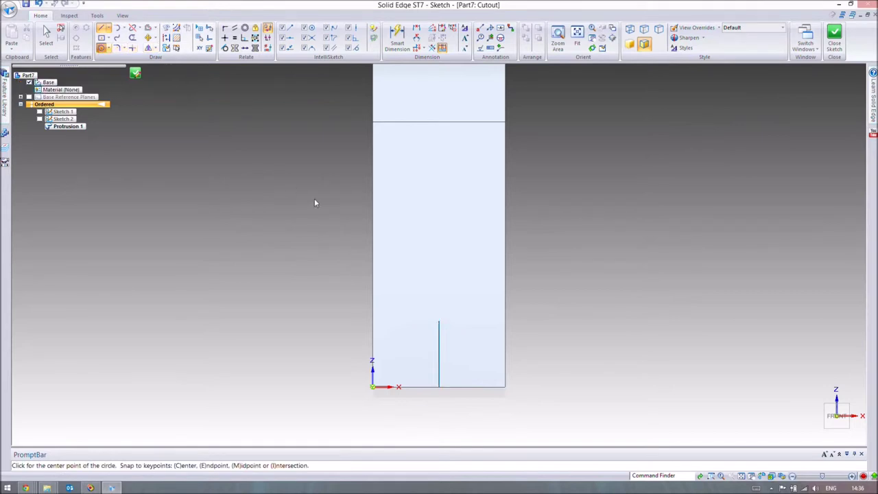
left_click(439, 322)
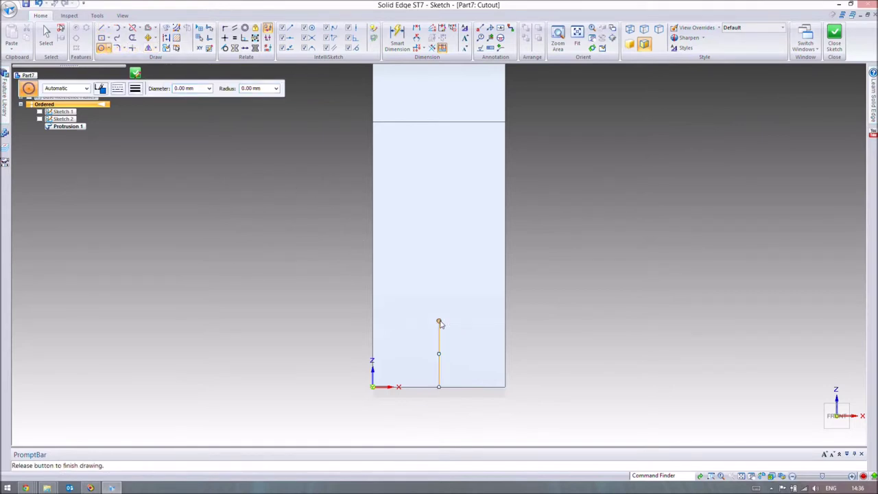
left_click(434, 364)
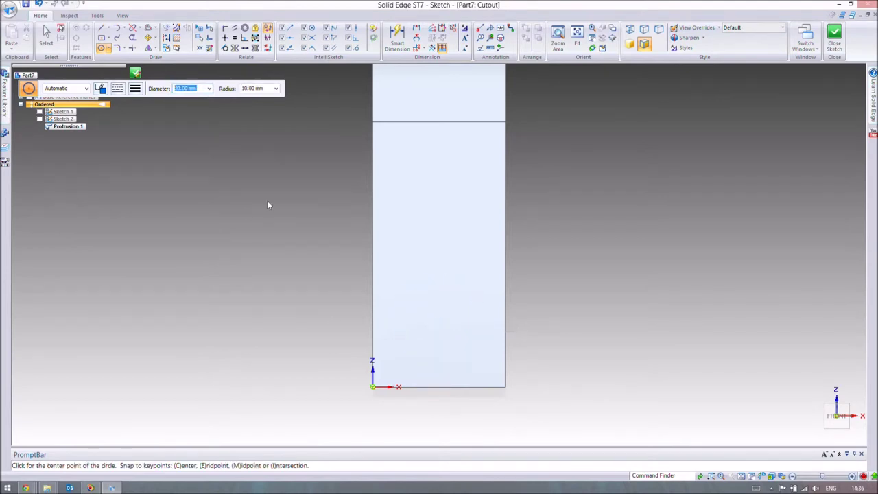
key("Escape")
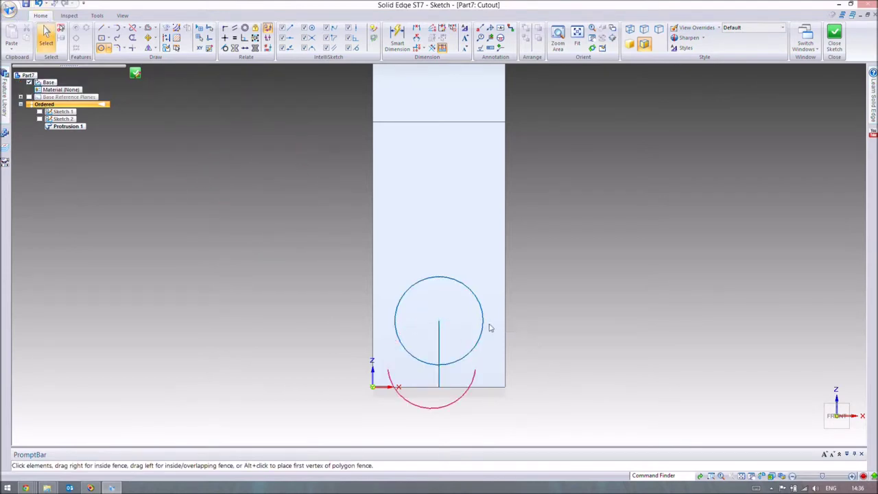
left_click(440, 343)
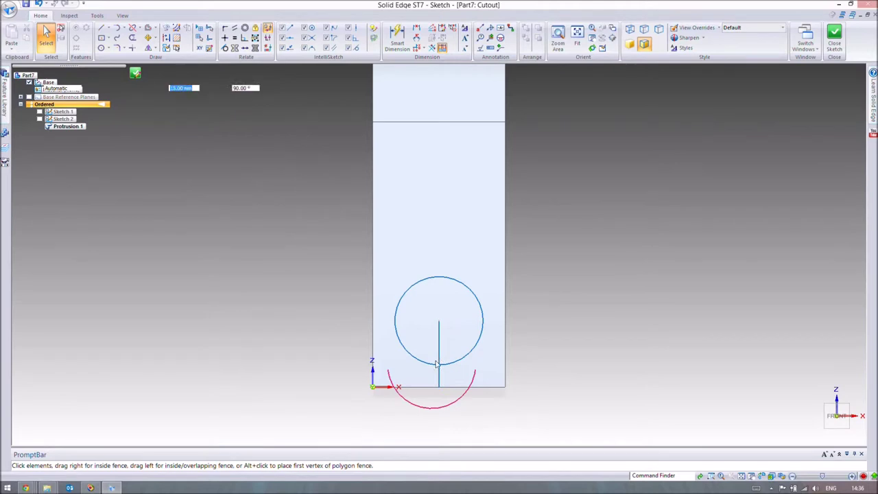
key("Delete")
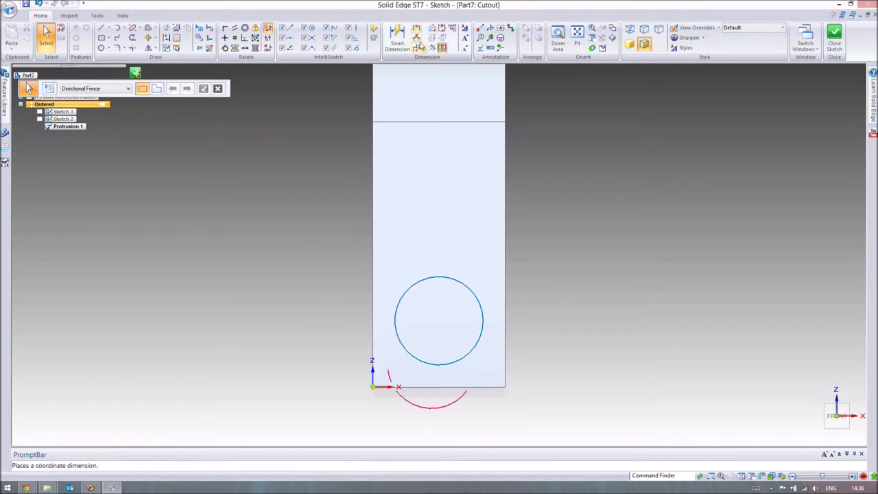
Try dimensioning the circle to the leg's right and bottom edges, discarding both dimensions.
left_click(417, 29)
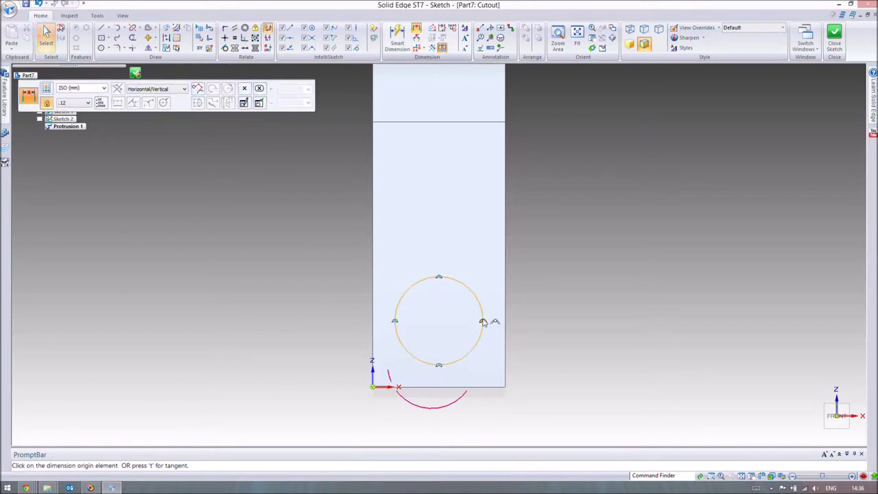
left_click(487, 322)
left_click(506, 323)
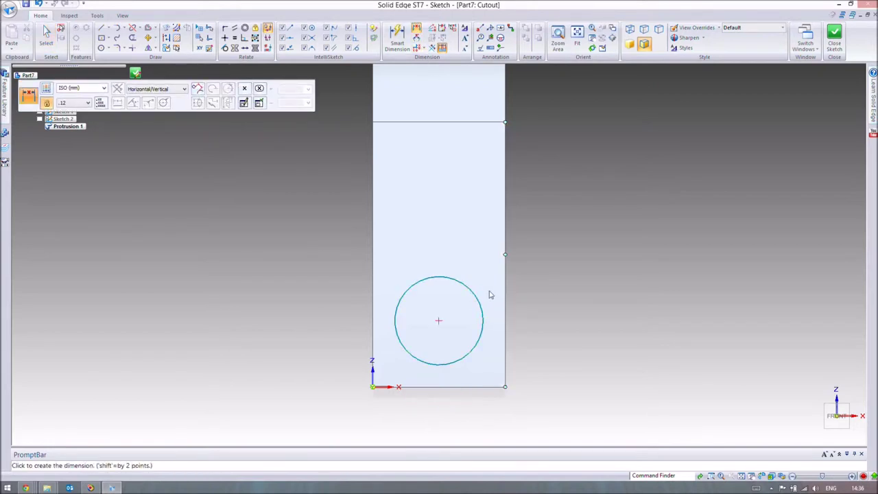
right_click(491, 279)
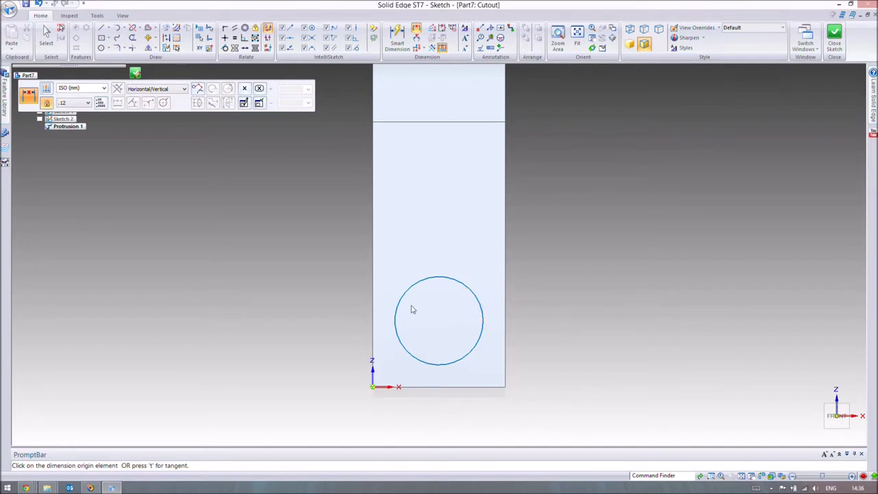
left_click(439, 367)
left_click(440, 387)
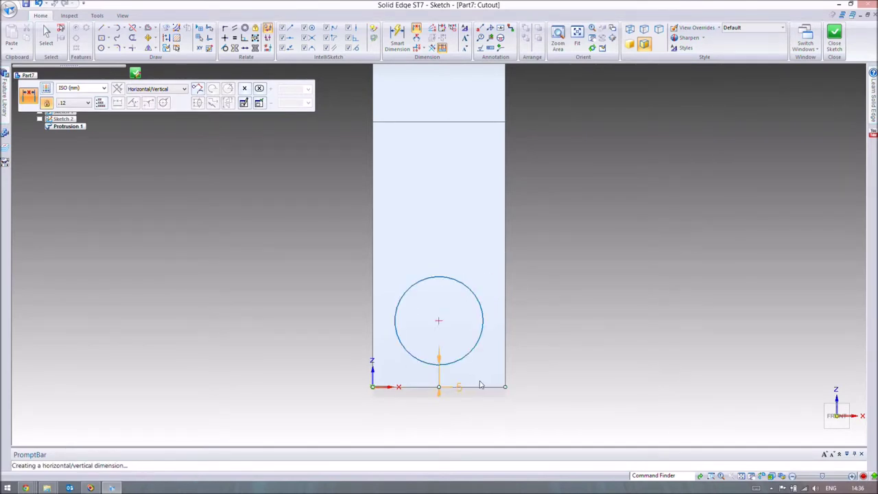
right_click(484, 381)
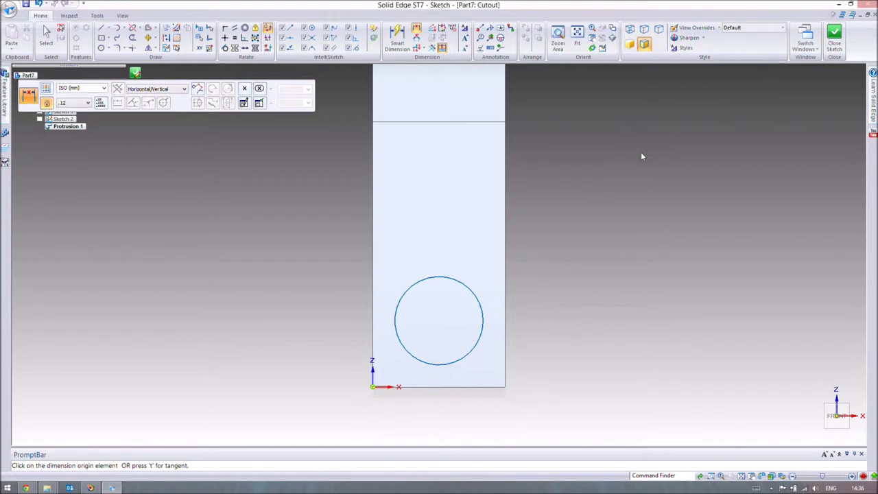
Close the sketch and cut the circle through all to finish Cutout 1 through both legs.
left_click(842, 43)
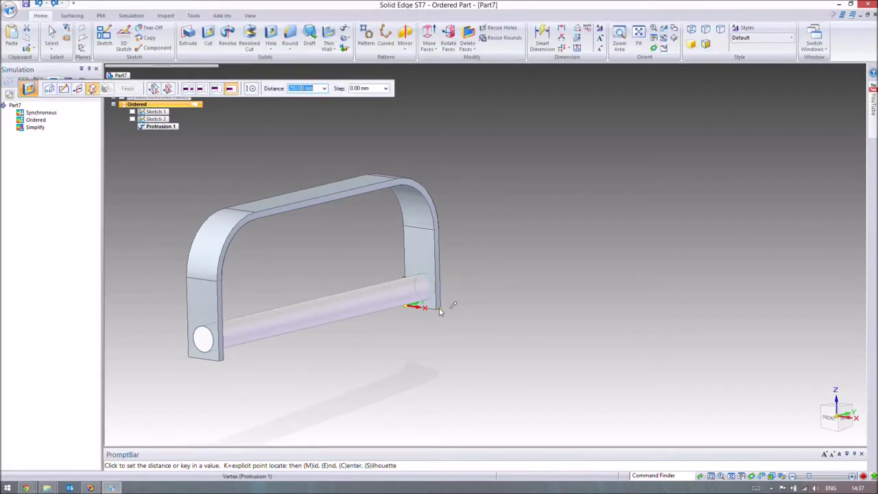
left_click(186, 88)
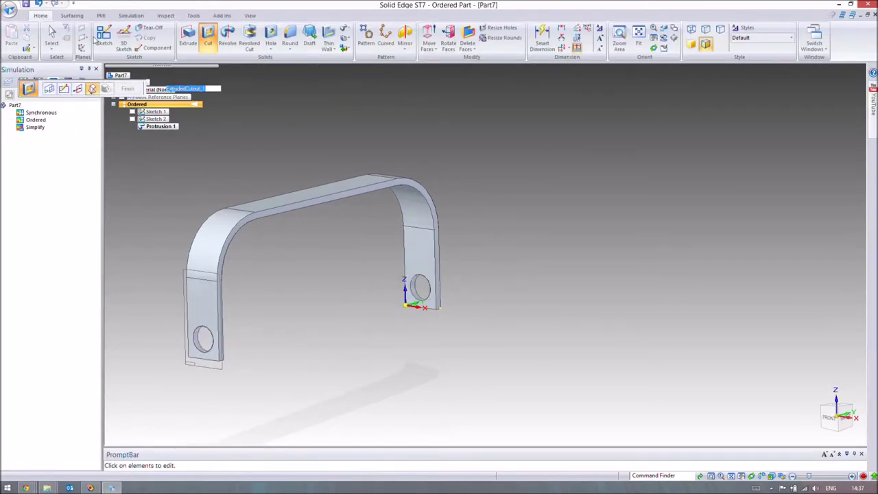
left_click(128, 88)
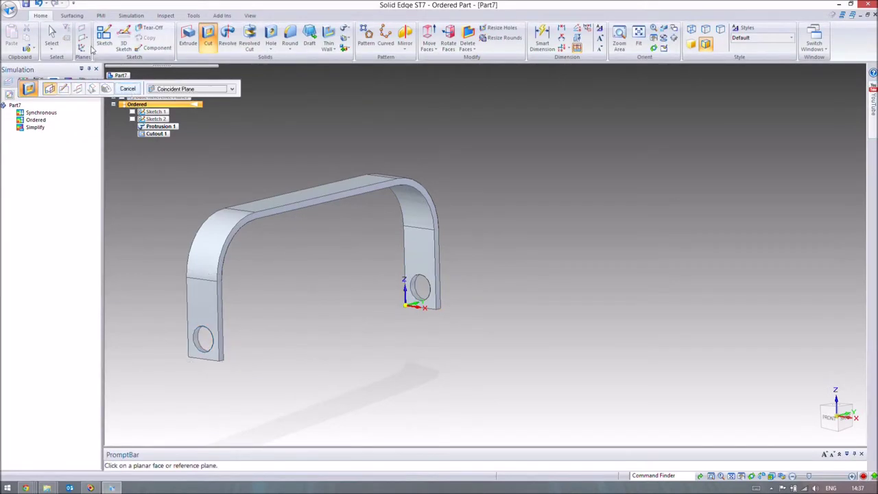
left_click(52, 36)
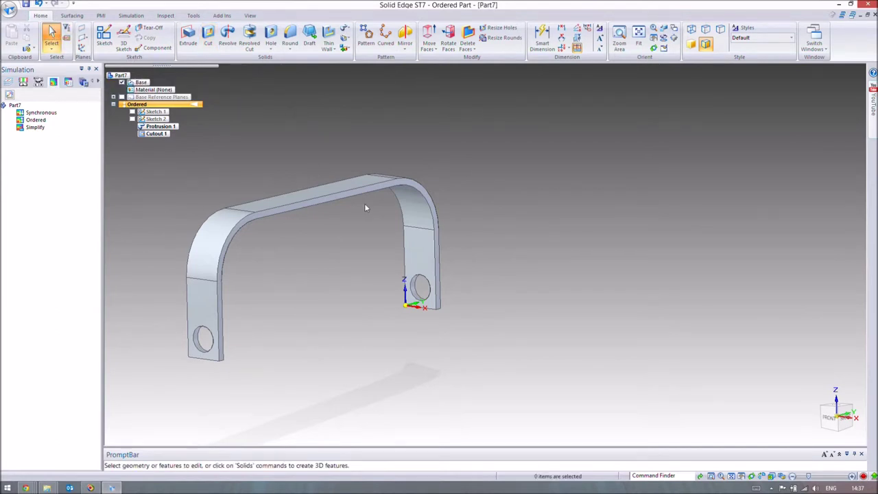
left_click(9, 8)
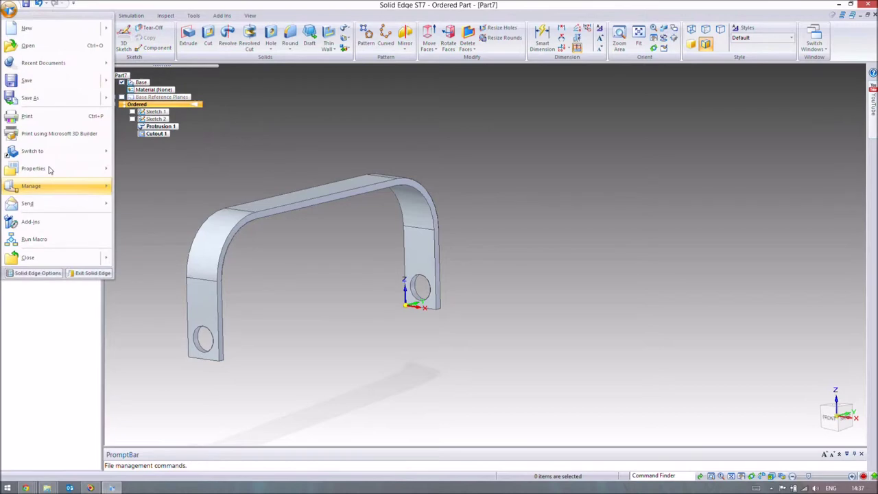
Apply ABS Plastic, medium impact from the Material Table so the handle turns black.
mouse_move(35, 170)
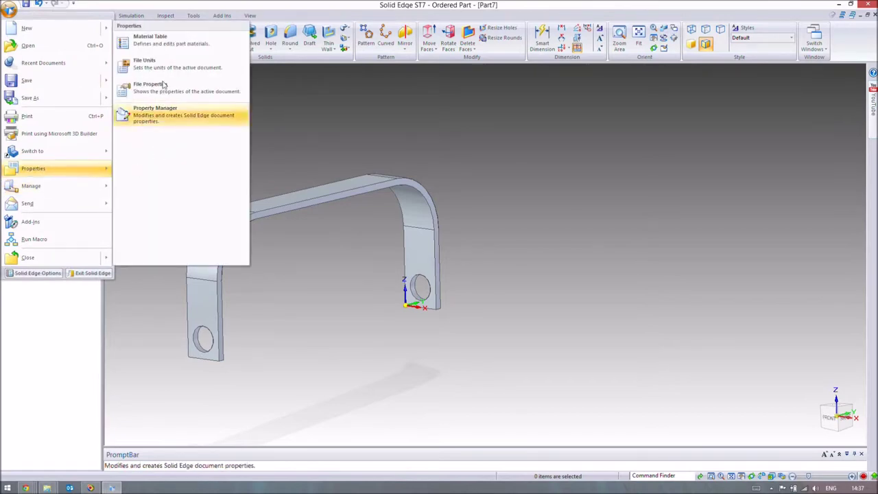
left_click(155, 40)
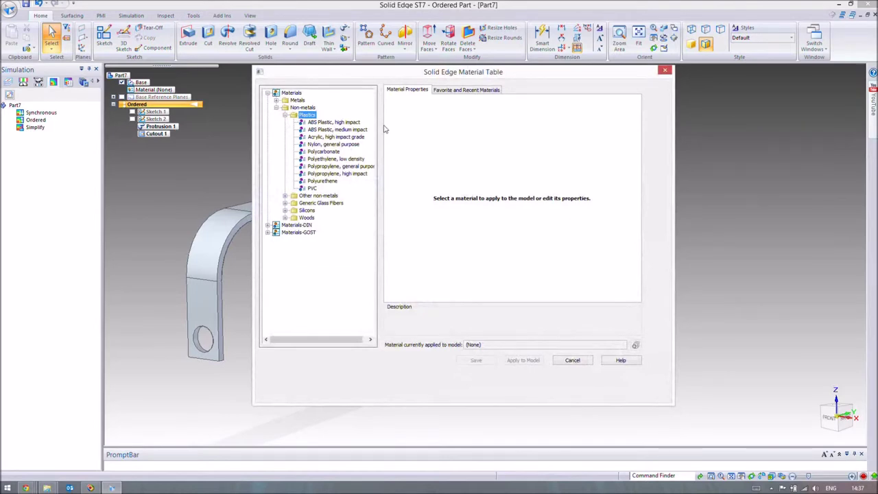
left_click(343, 130)
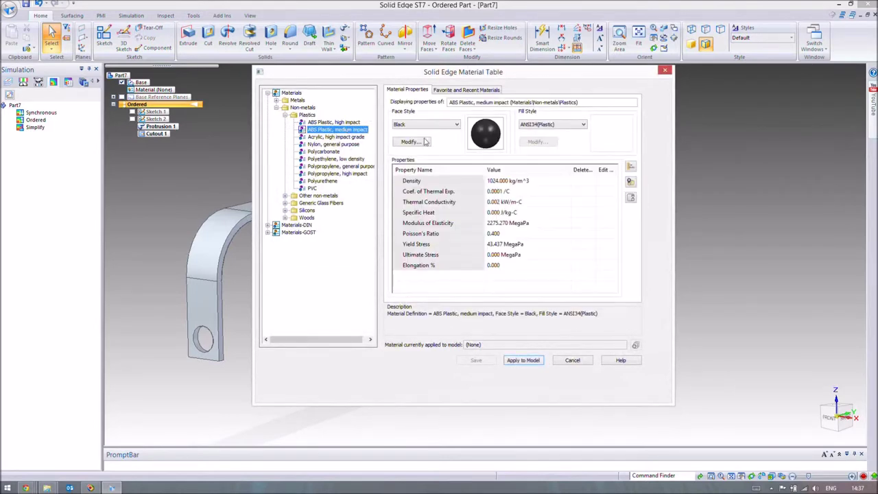
left_click(523, 360)
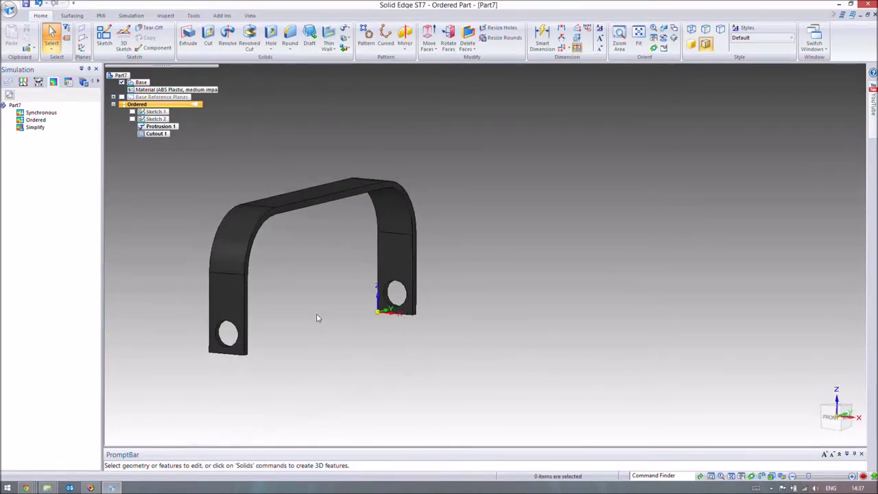
left_click(8, 10)
Save the handle part under the file name Handle.par.
left_click(30, 98)
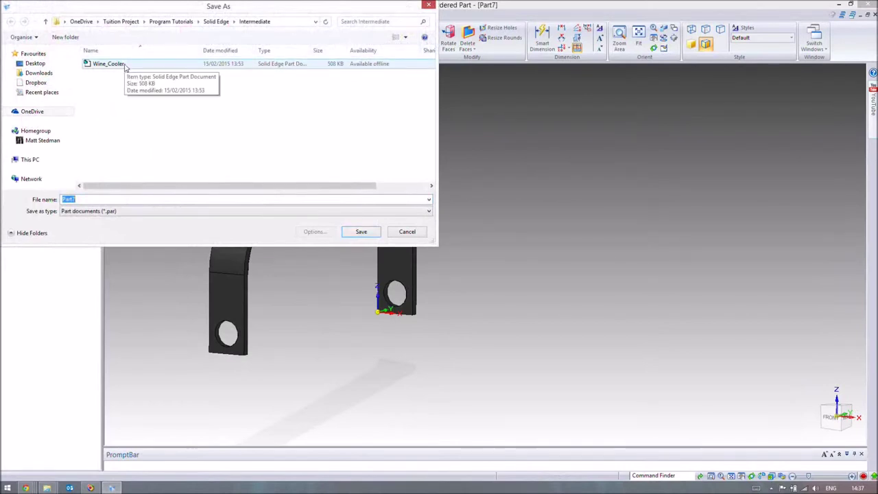
type("Handle")
key("Return")
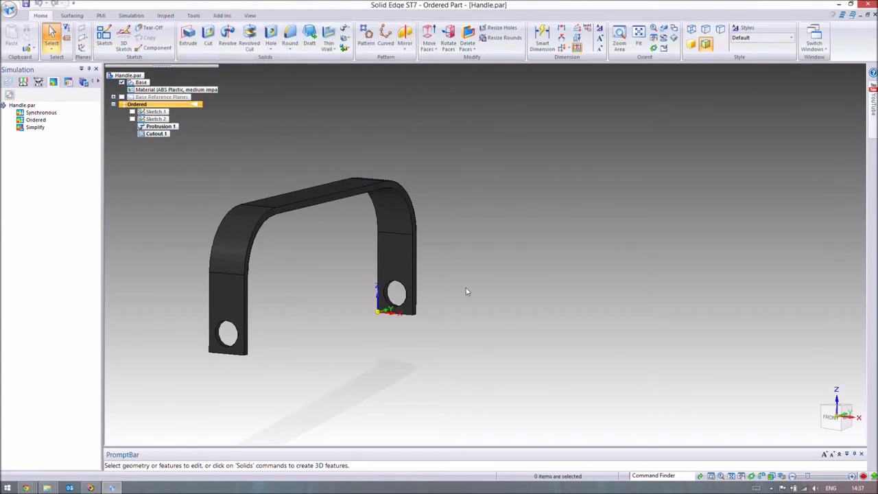
left_click(11, 11)
left_click(33, 29)
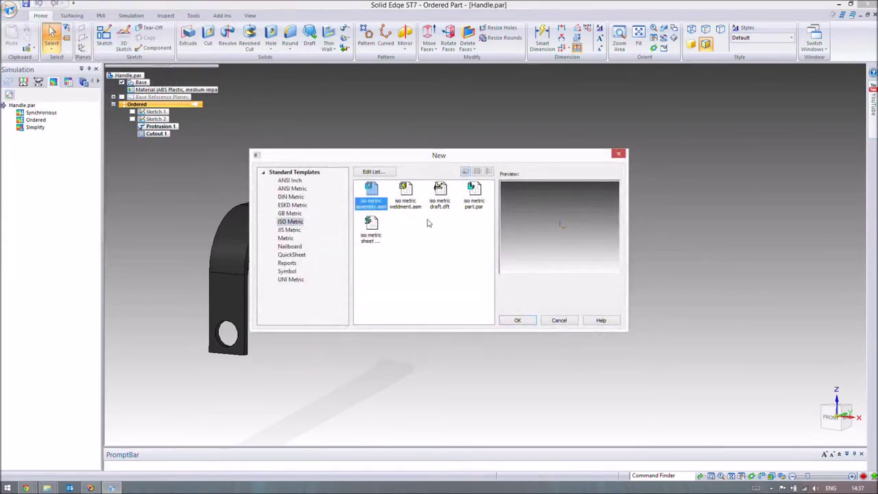
Create a new iso metric part and sketch a 20 mm circle at the origin for an extrusion.
double_click(472, 205)
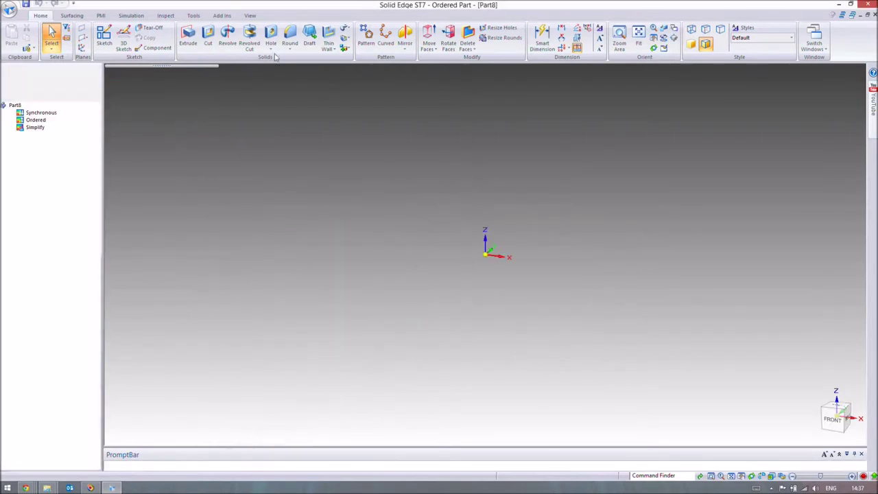
left_click(188, 34)
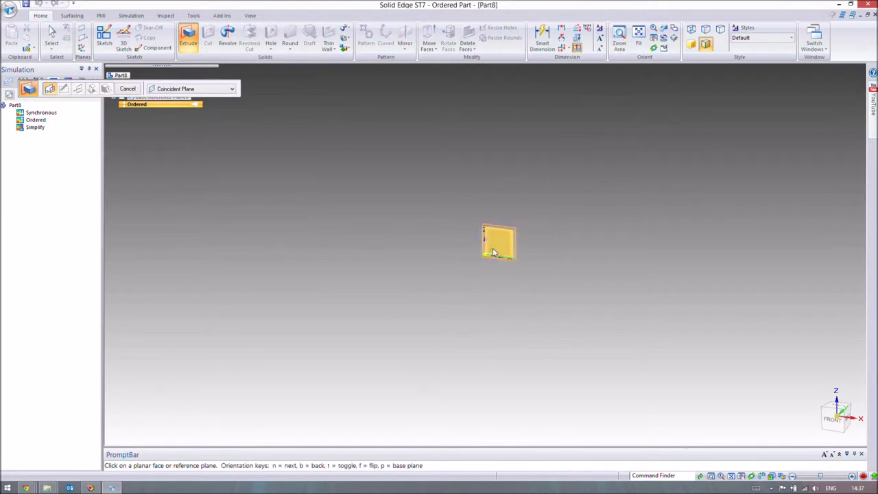
left_click(491, 245)
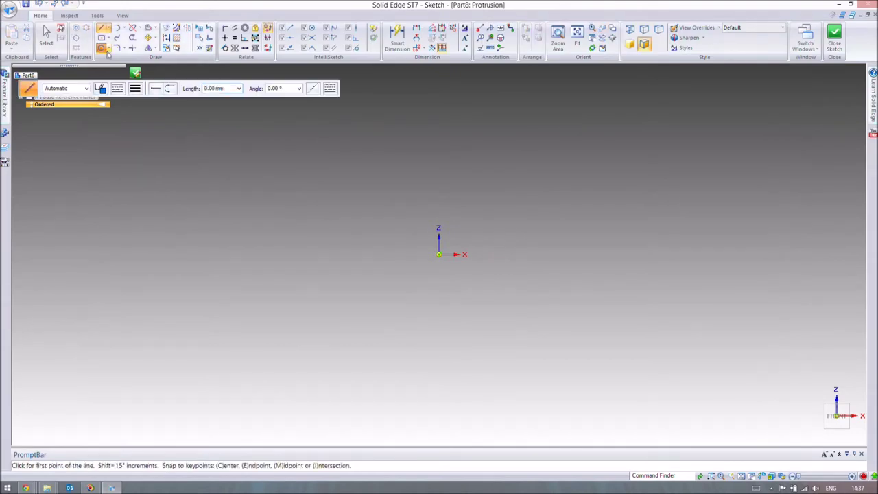
left_click(100, 47)
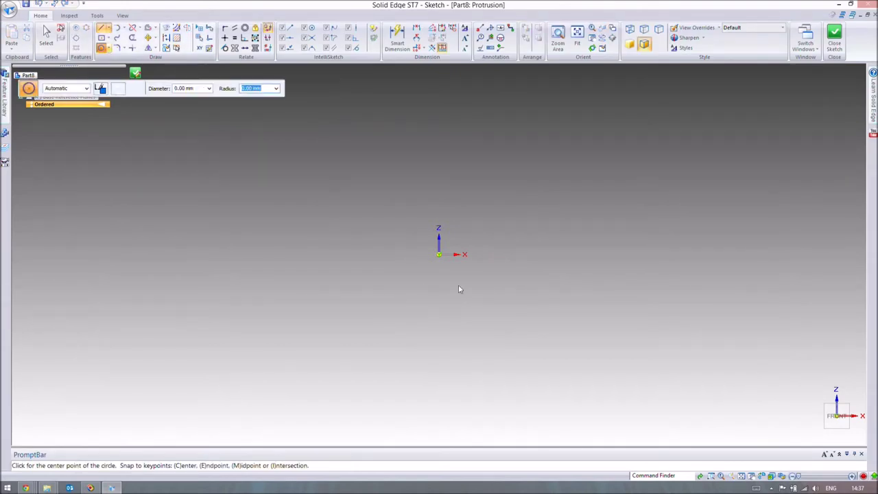
left_click(439, 255)
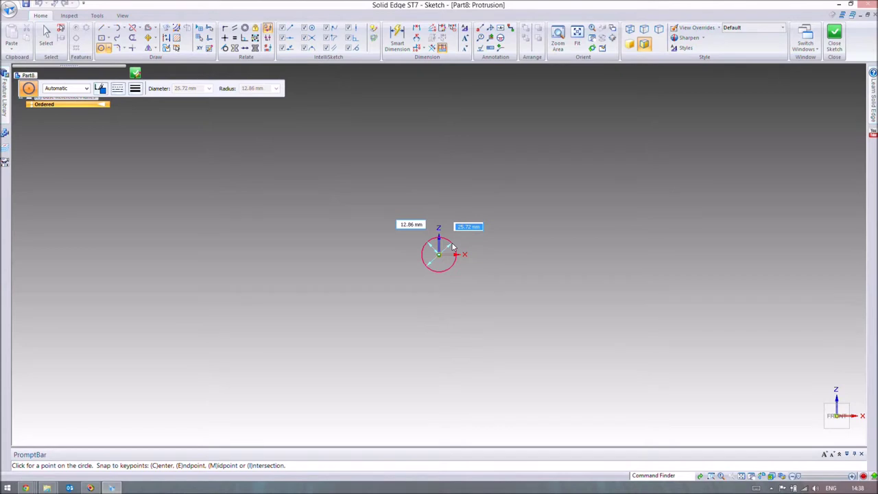
type("20")
key("Return")
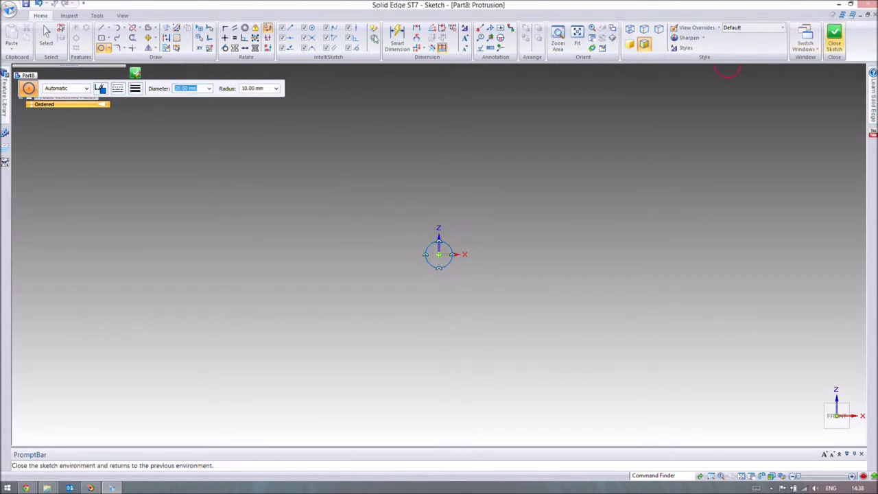
left_click(835, 37)
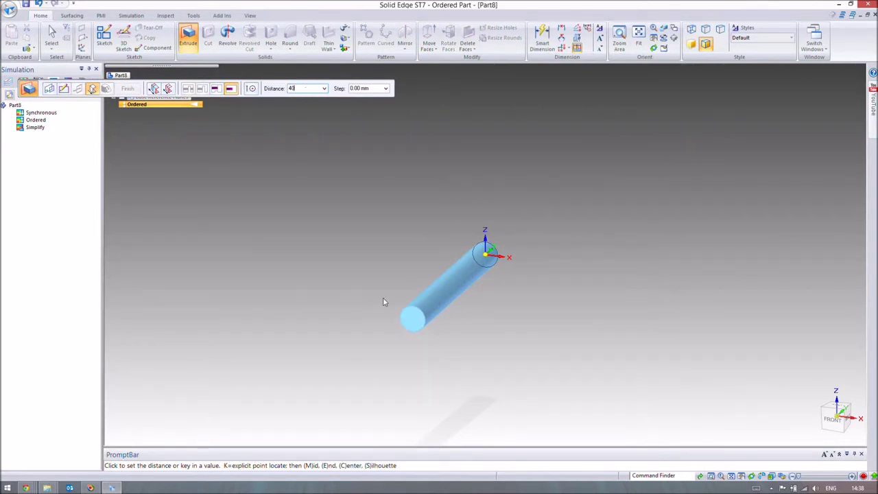
Set the extrusion distance to 15 mm and finish the cylinder.
key("Return")
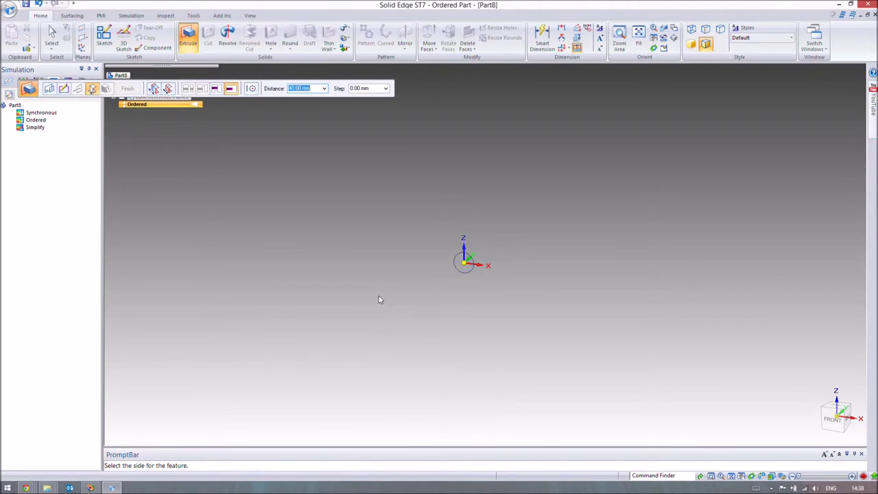
scroll(379, 300, "down", 1)
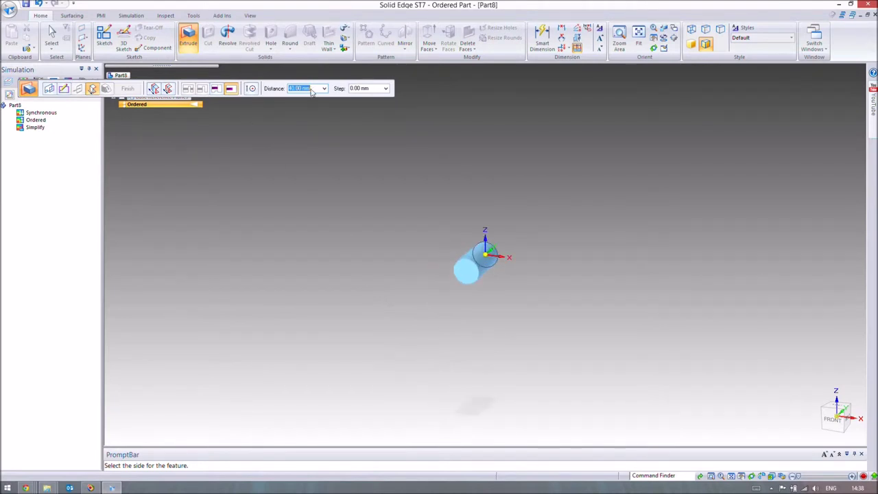
key("Return")
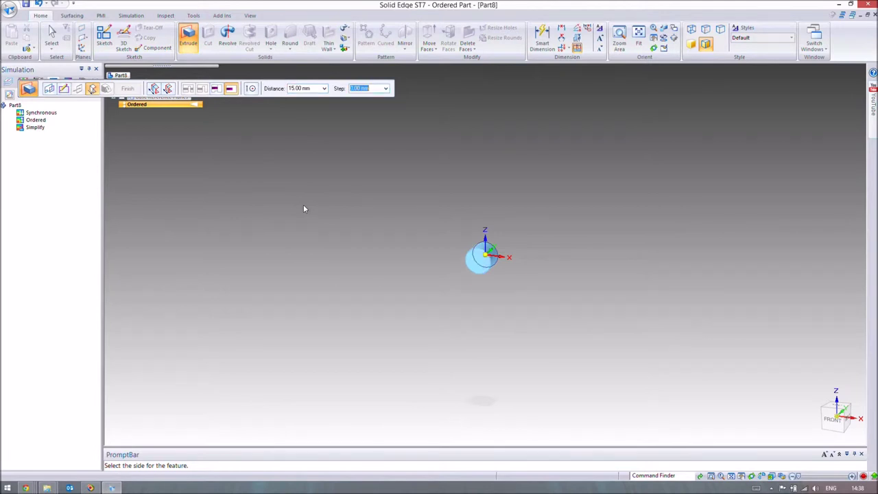
left_click(303, 204)
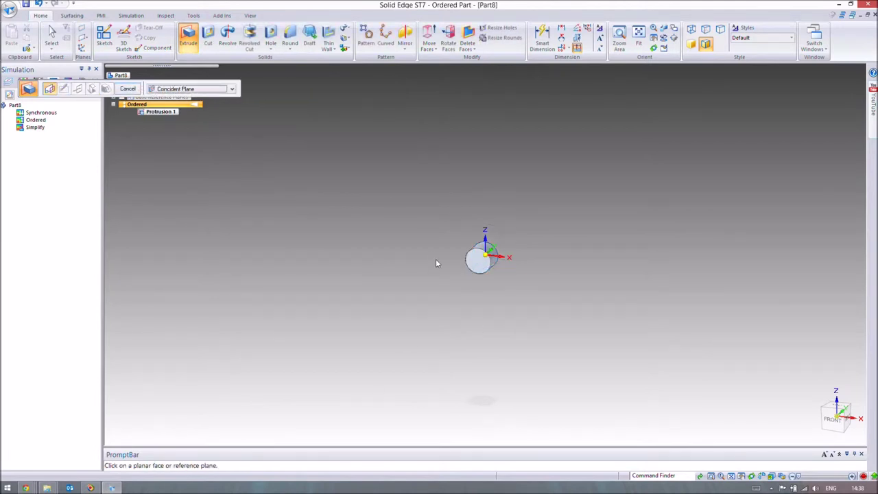
Sketch a 30 mm circle at the origin on the cylinder's end face and extrude it as Protrusion 2.
left_click(477, 267)
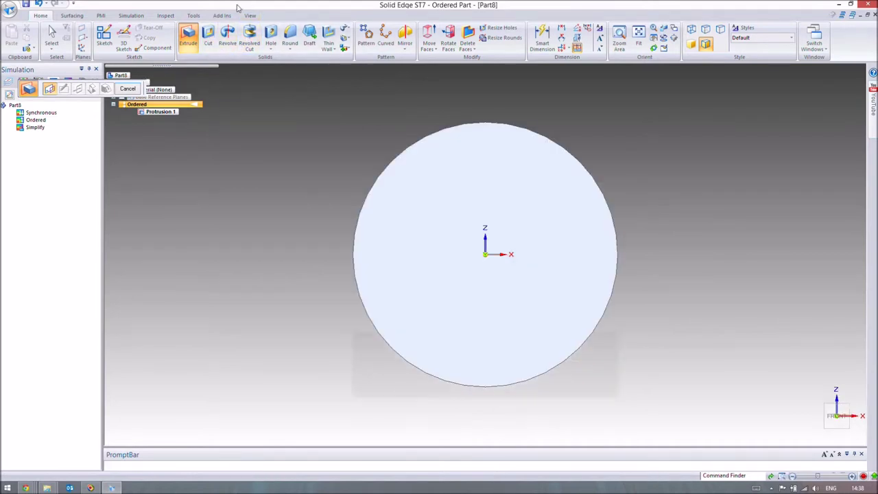
left_click(117, 47)
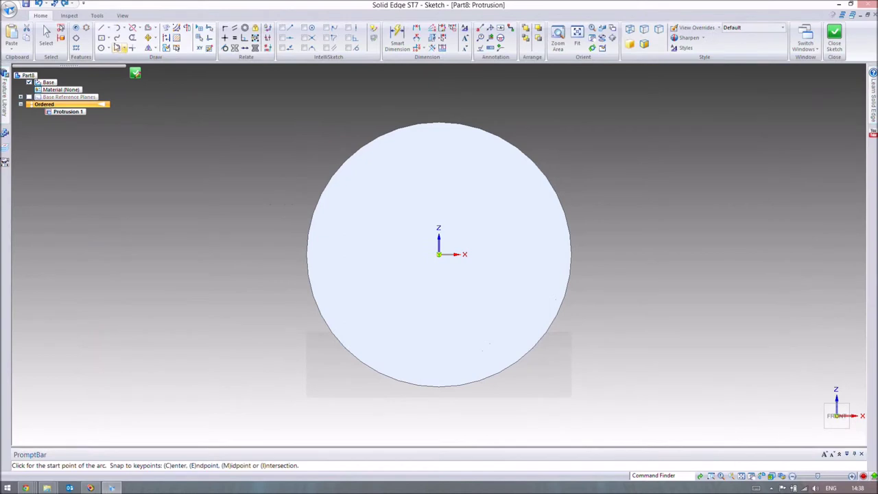
left_click(101, 47)
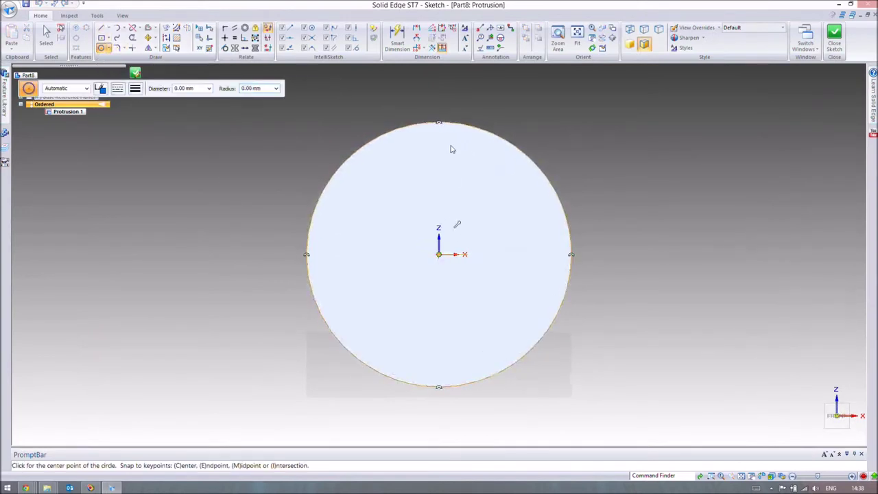
left_click(439, 255)
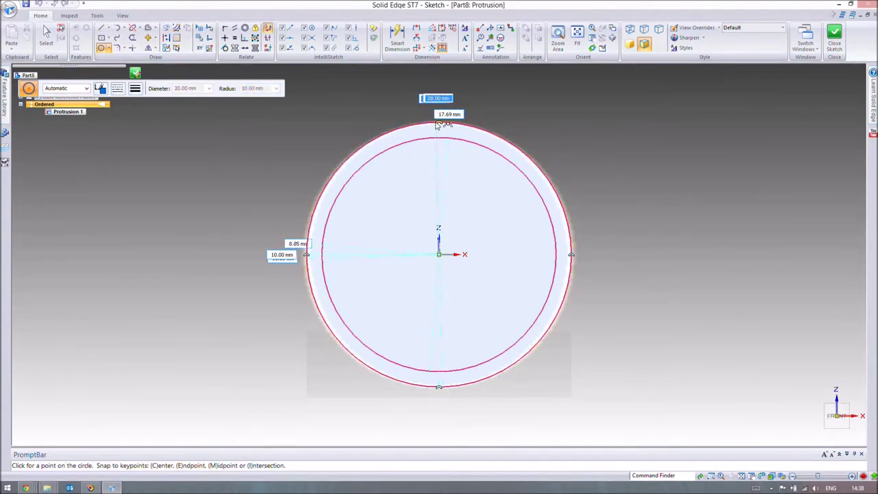
type("30")
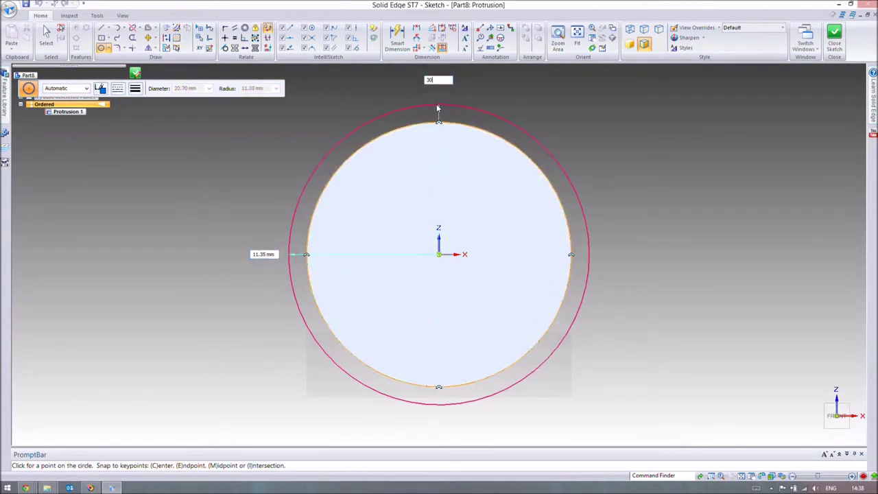
key("Return")
key("Escape")
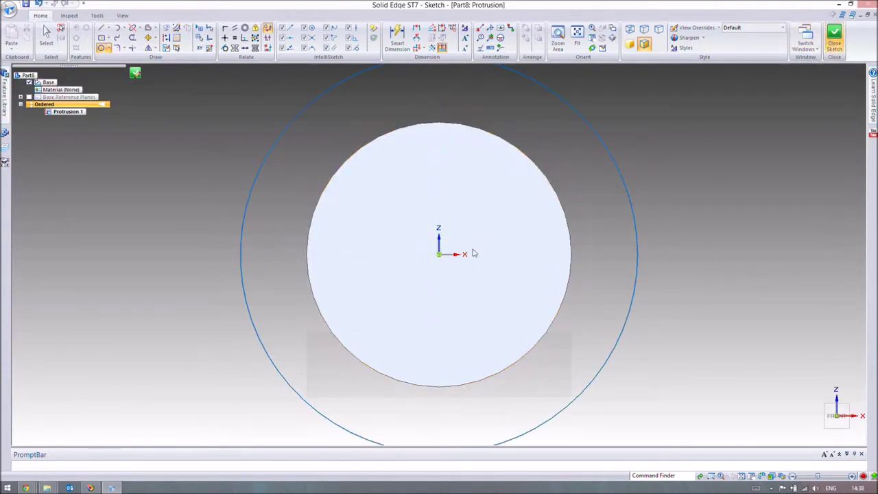
key("ctrl+z")
scroll(260, 316, "down", 5)
key("ctrl+z")
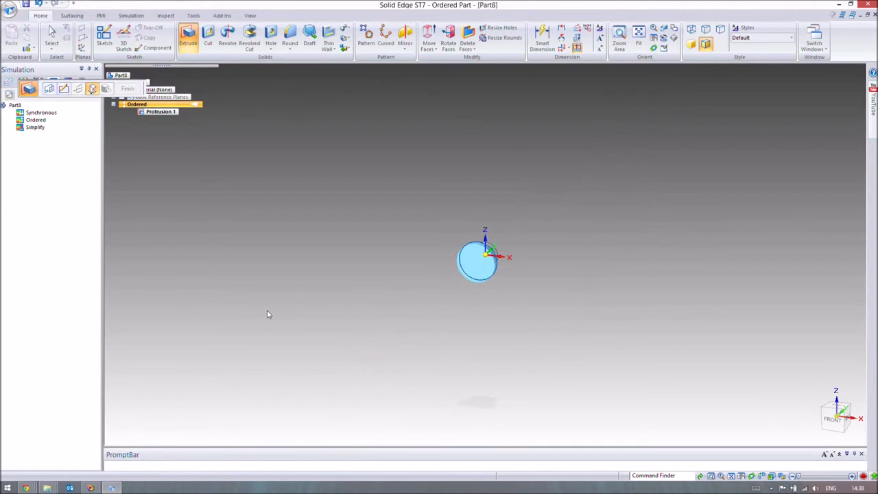
left_click(128, 89)
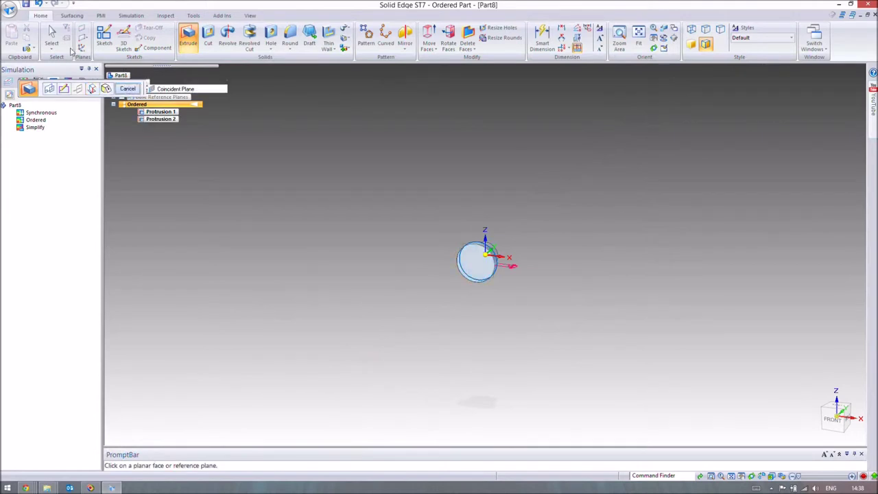
Apply Polypropylene, high impact from the Material Table so the bolt turns yellow.
left_click(9, 12)
mouse_move(74, 176)
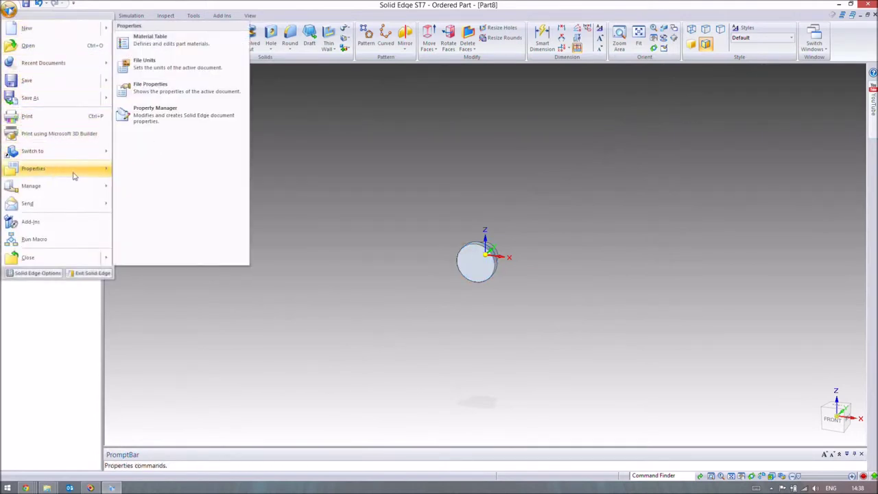
left_click(180, 42)
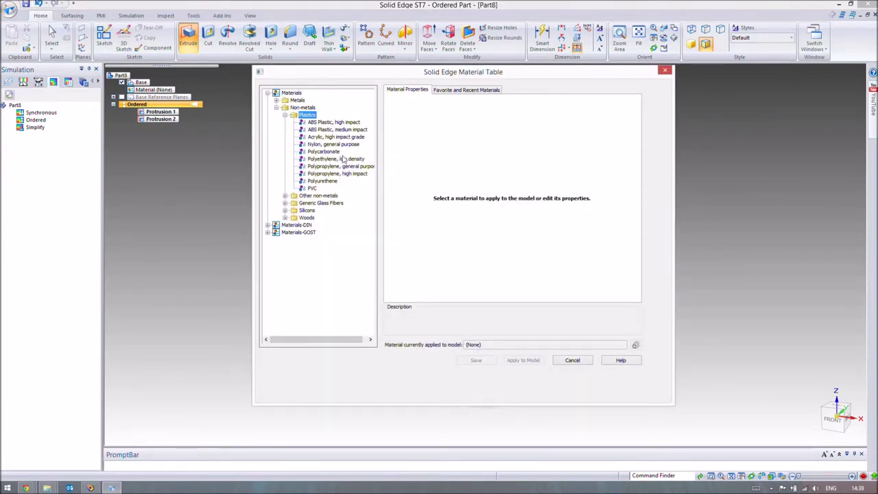
left_click(347, 174)
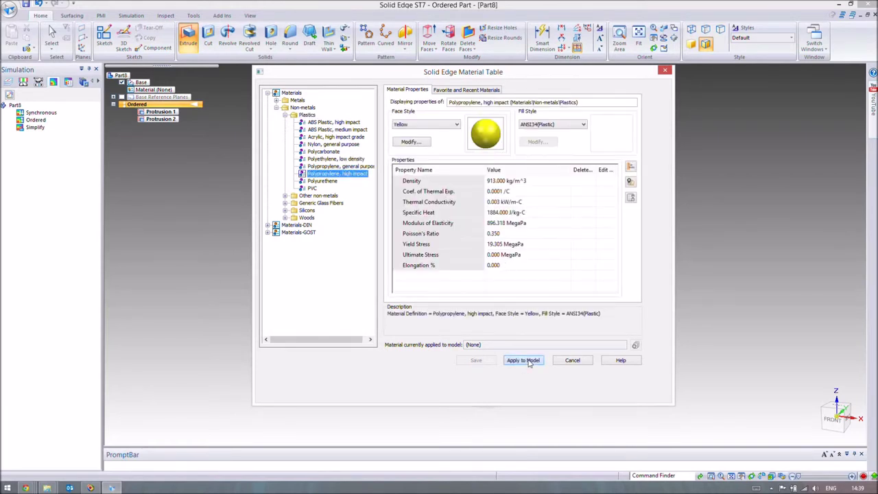
left_click(529, 362)
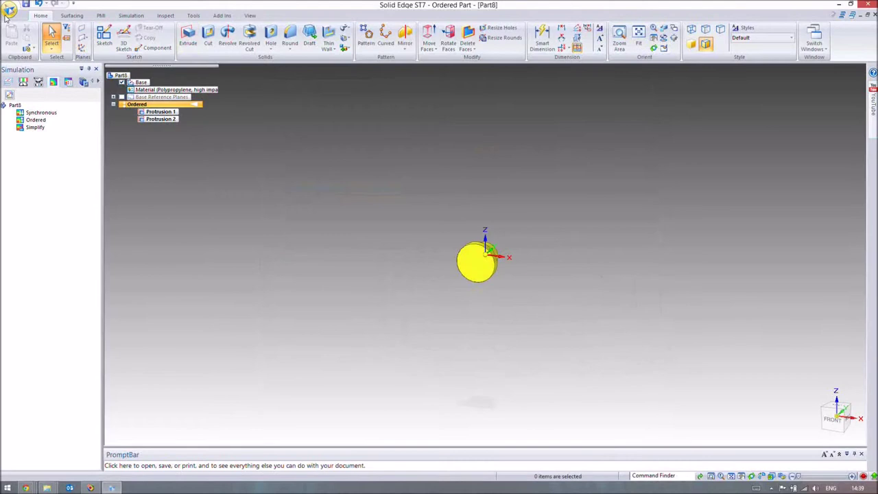
Save the part as Bolt.par.
left_click(8, 12)
left_click(251, 145)
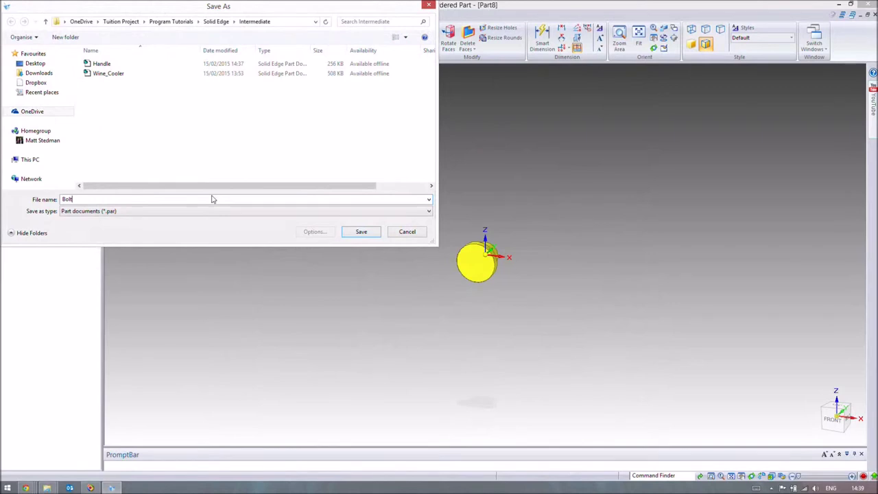
type("Bolt")
key("Return")
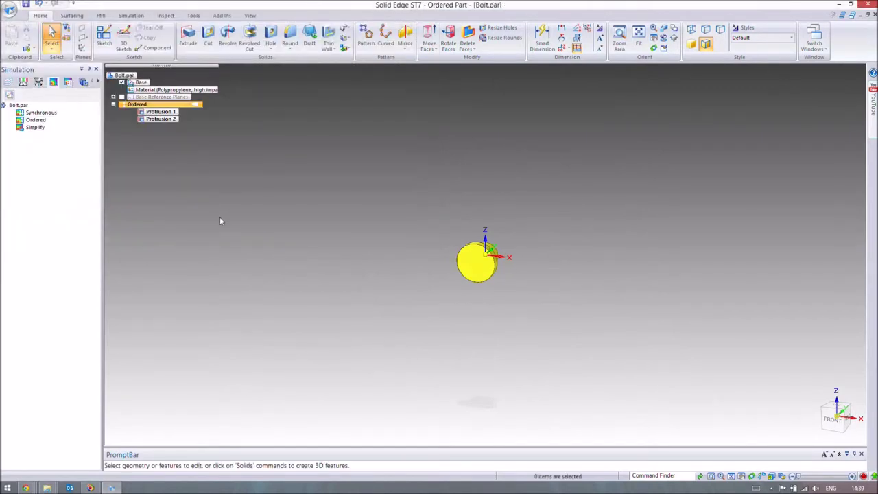
left_click(8, 13)
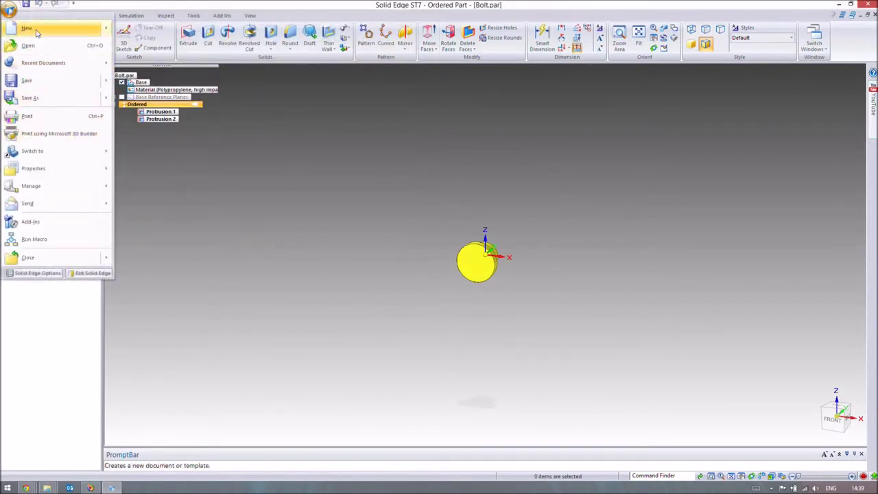
Create a new metric assembly and browse the Parts Library to Program Tutorials > Solid Edge > Intermediate.
mouse_move(64, 32)
left_click(172, 133)
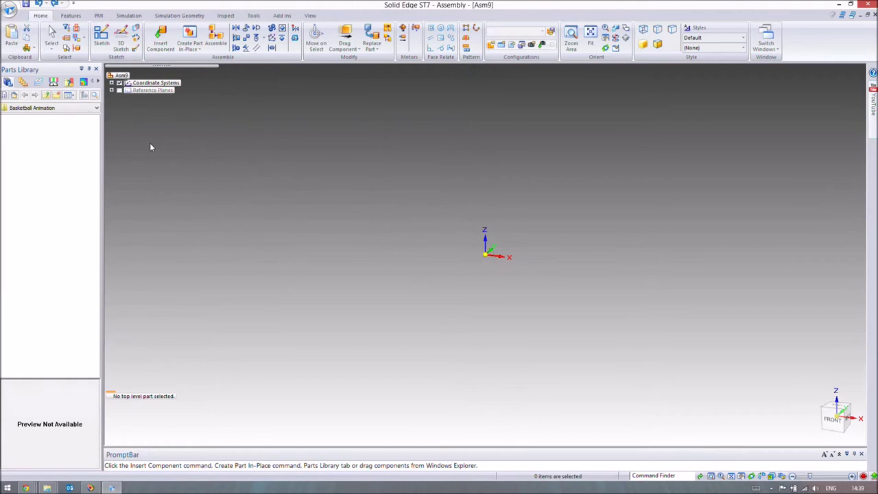
left_click(46, 94)
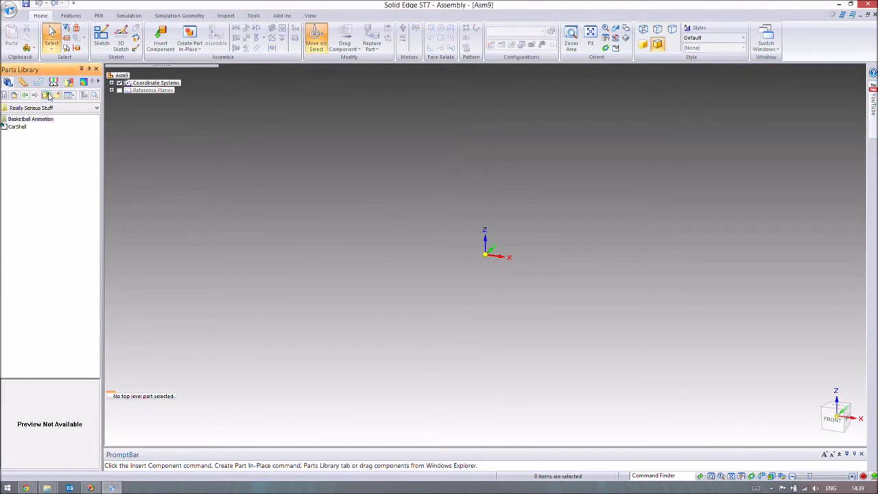
left_click(46, 95)
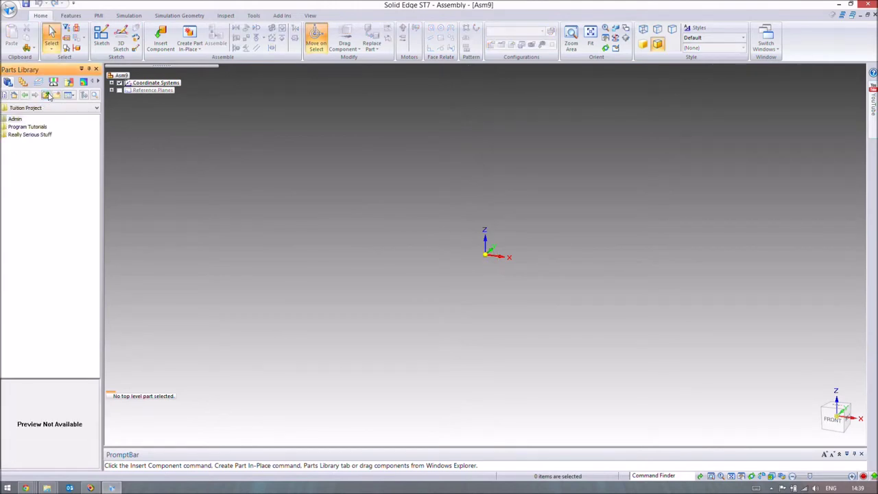
double_click(39, 129)
double_click(24, 121)
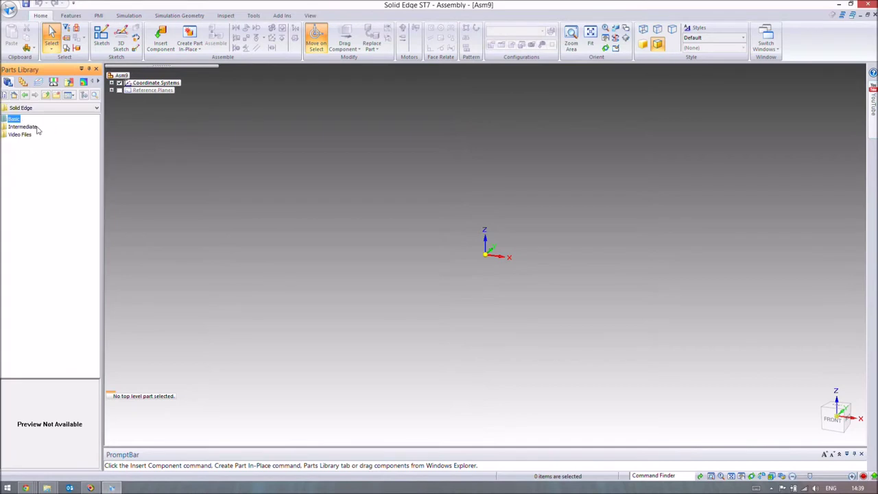
double_click(33, 128)
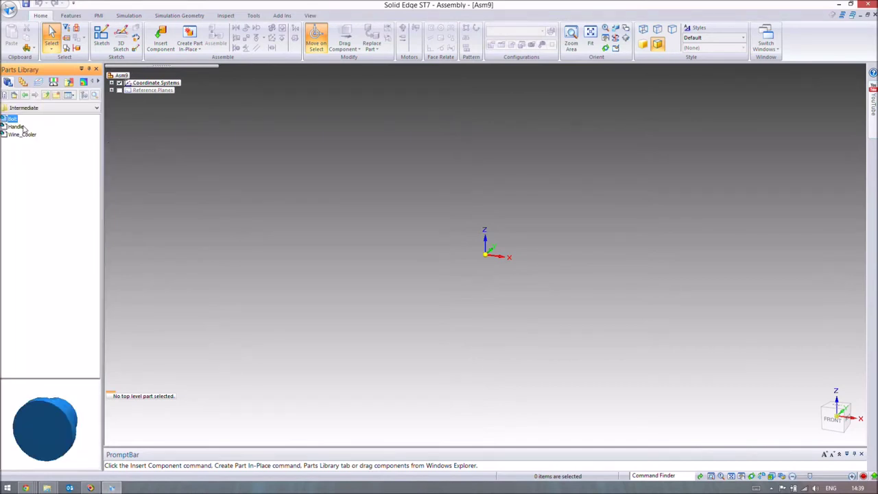
Drag Wine_Cooler into the assembly and orbit to see it from the side.
left_click(21, 135)
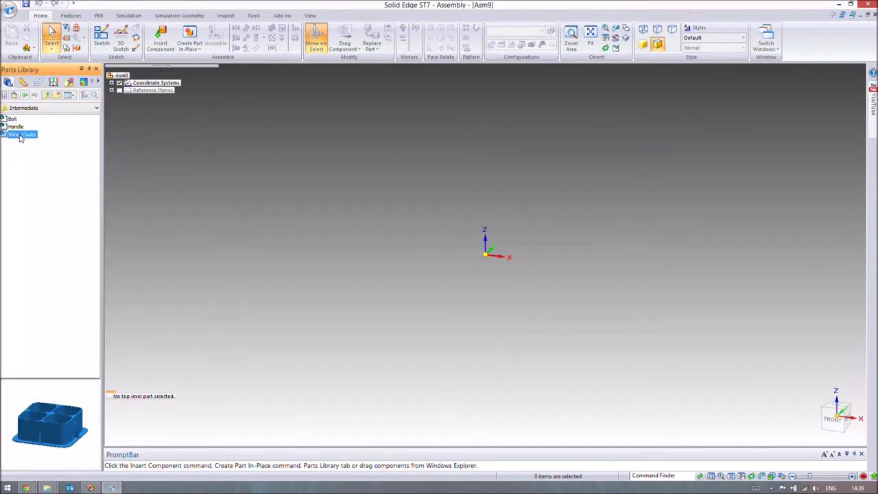
left_click_drag(453, 177, 480, 170)
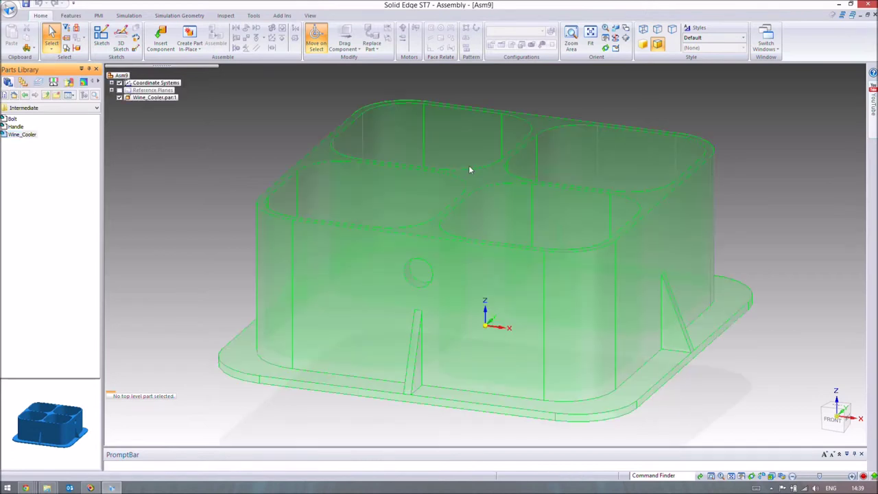
scroll(480, 233, "down", 2)
middle_click_drag(522, 244, 580, 291)
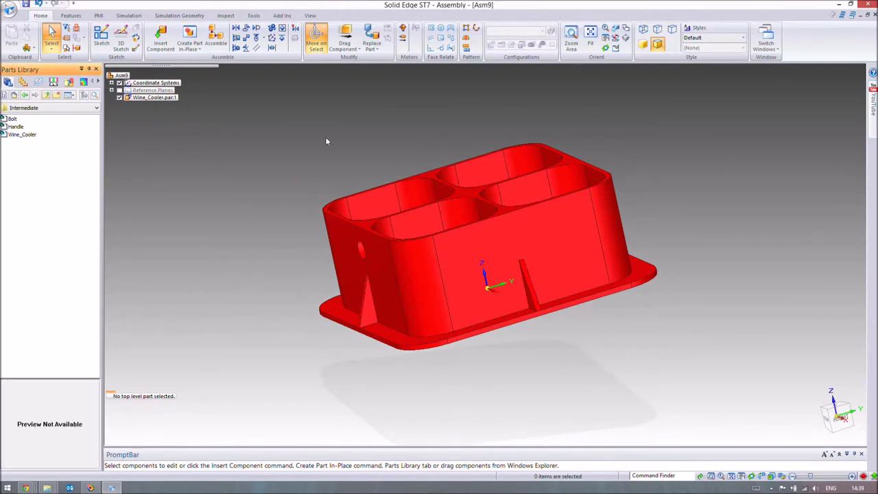
Place the Handle part and align its end hole axis with the cooler's side hole.
left_click(15, 127)
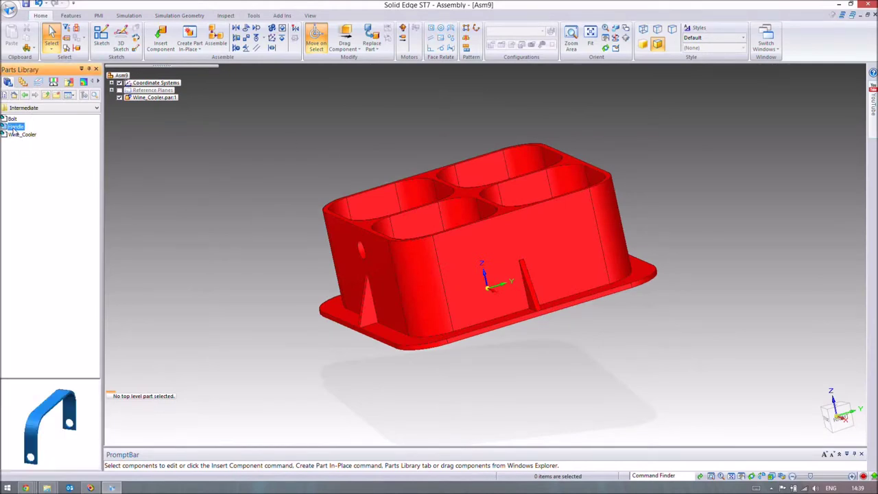
left_click_drag(284, 143, 284, 143)
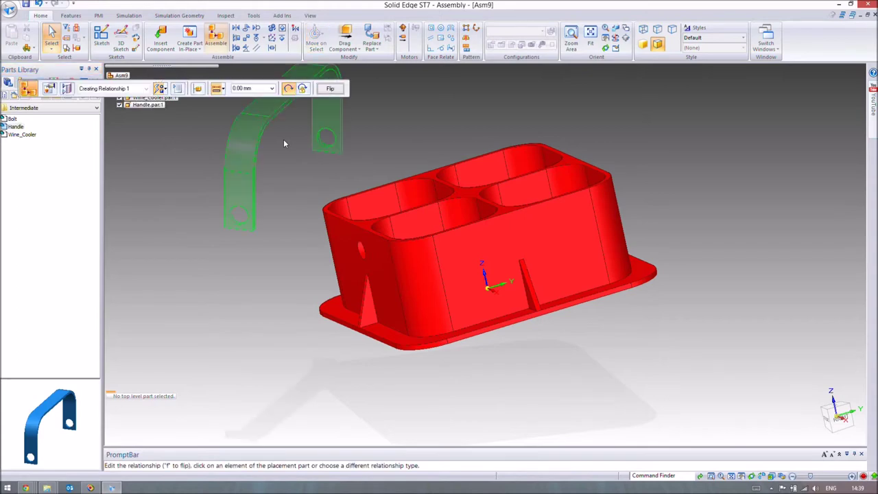
left_click(240, 223)
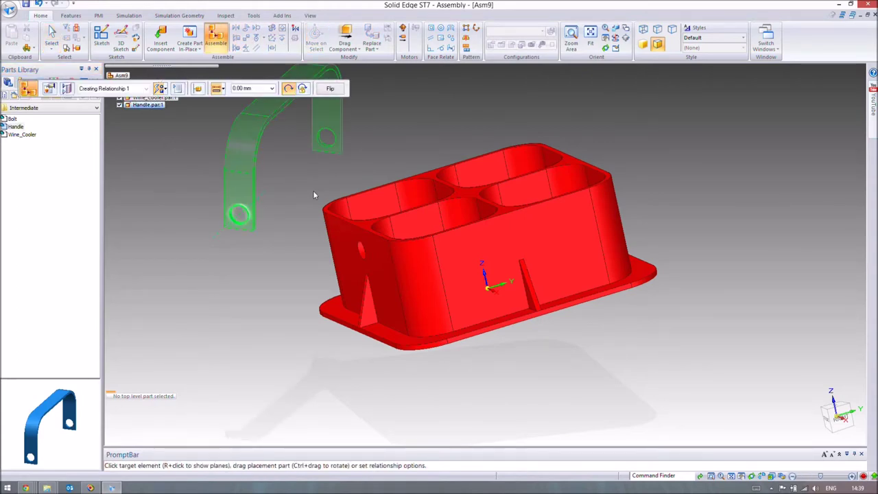
middle_click_drag(313, 195, 387, 262)
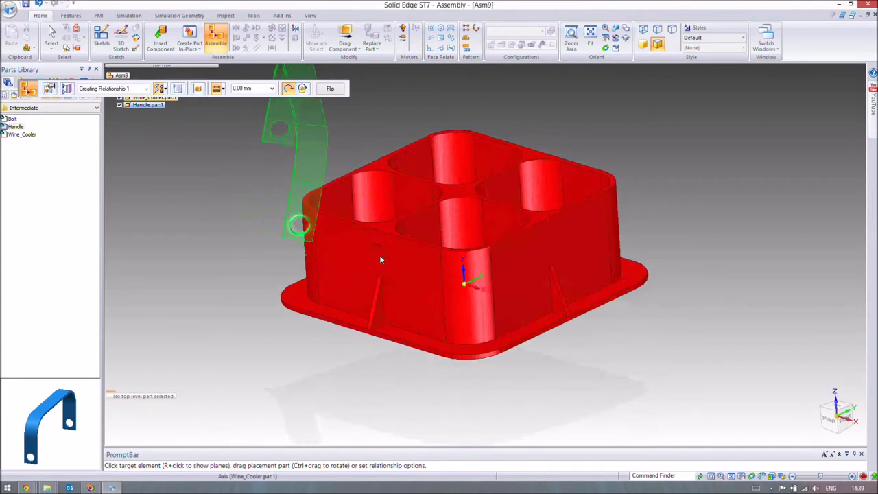
left_click(381, 253)
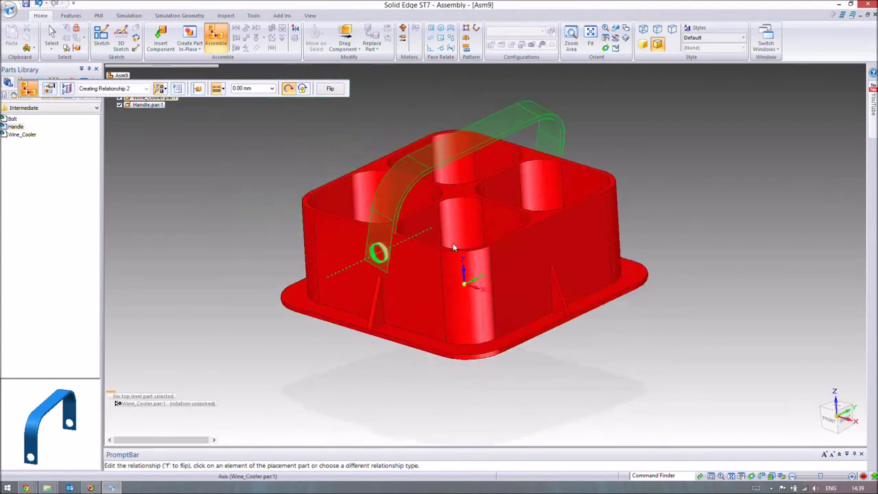
Mate the handle's faces against the cooler wall to fix it in place.
middle_click_drag(432, 241, 347, 231)
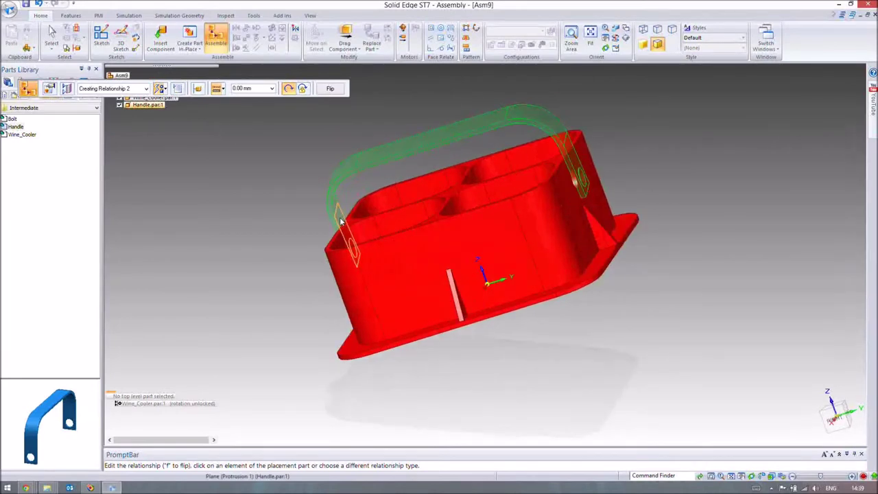
left_click(320, 232)
middle_click_drag(319, 232, 409, 258)
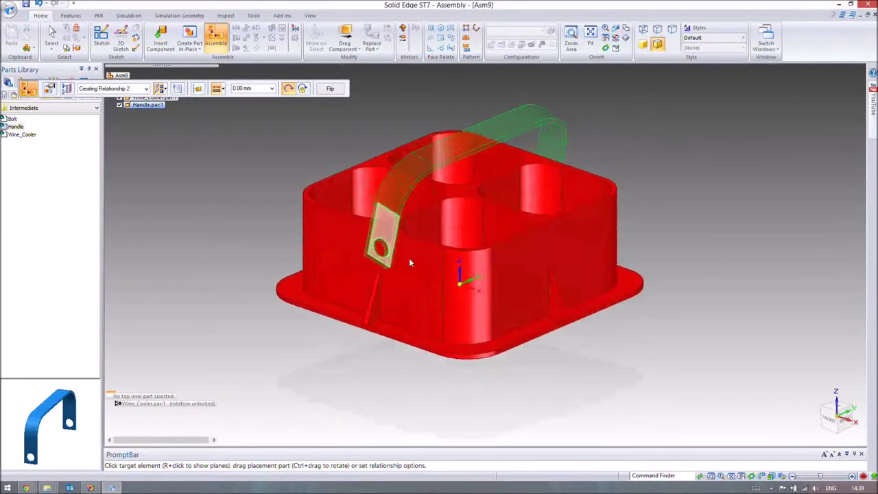
left_click(491, 239)
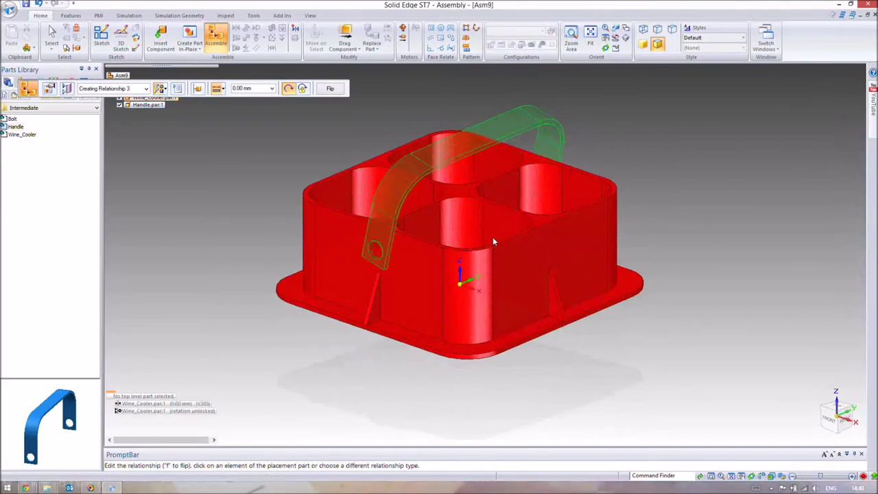
middle_click_drag(493, 237, 526, 180)
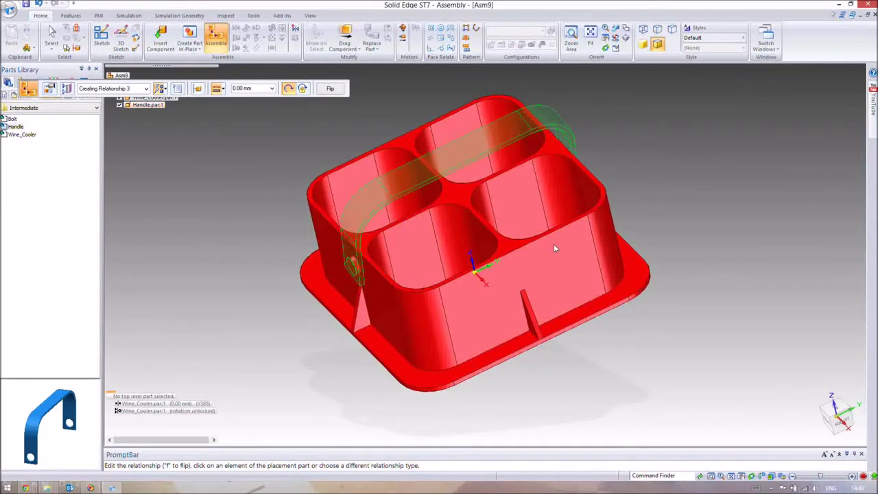
middle_click_drag(555, 249, 610, 199)
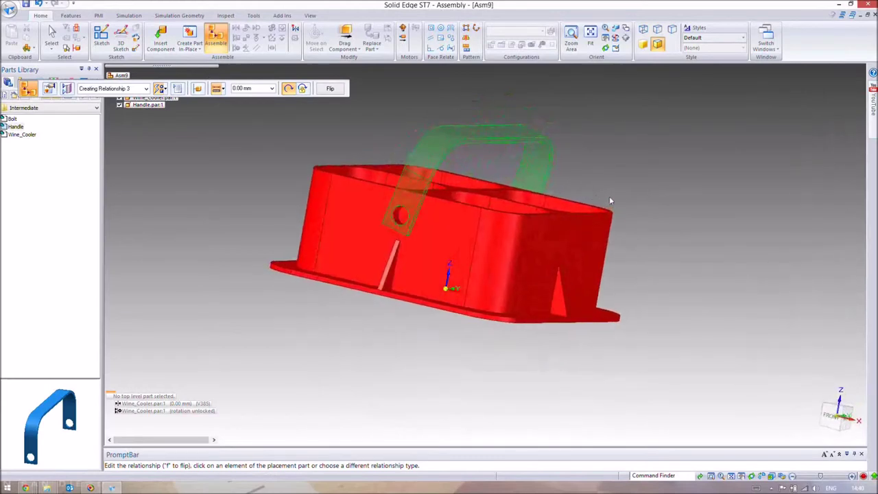
left_click(480, 144)
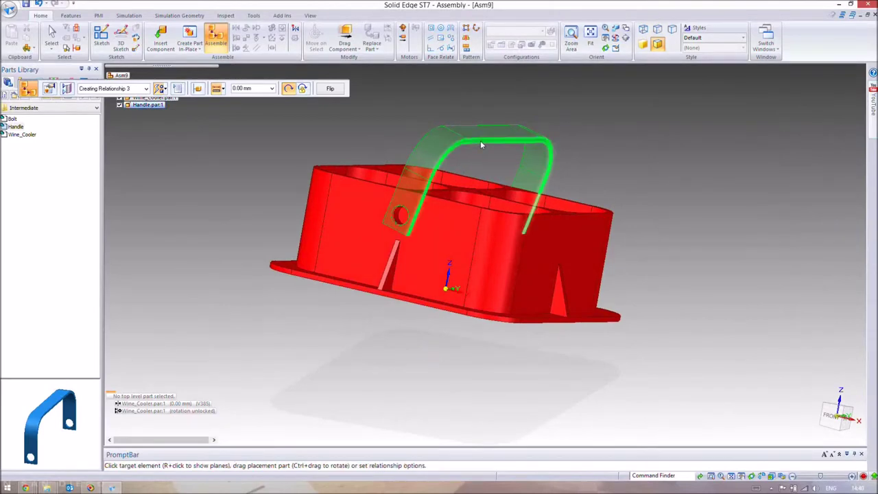
left_click(550, 232)
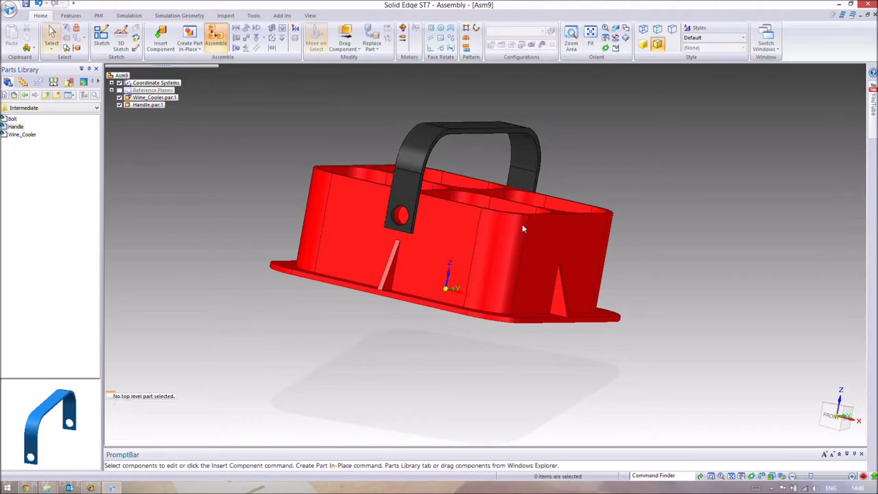
Place the Bolt part and align its axis with the handle's foot hole.
middle_click_drag(544, 202, 478, 226)
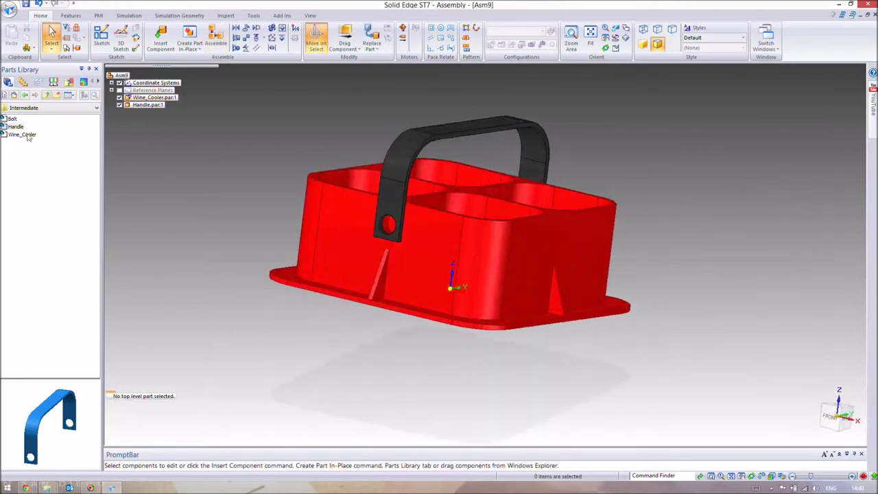
left_click_drag(13, 121, 282, 332)
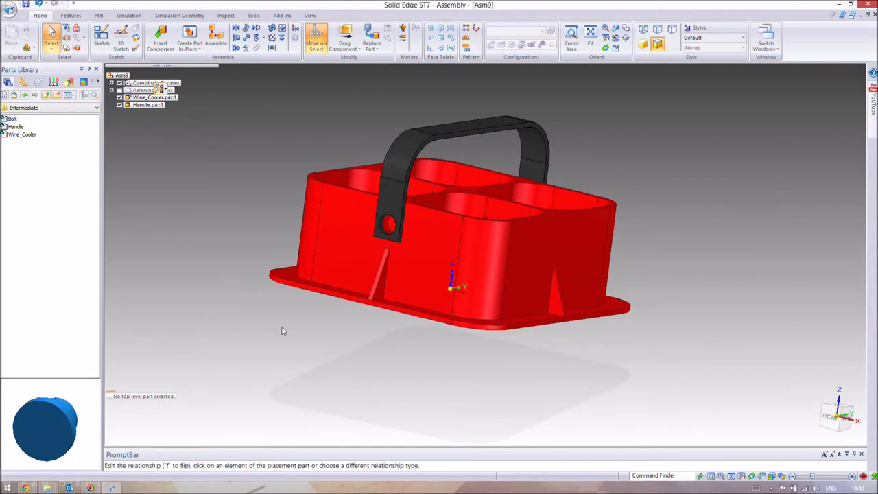
middle_click_drag(274, 330, 231, 349)
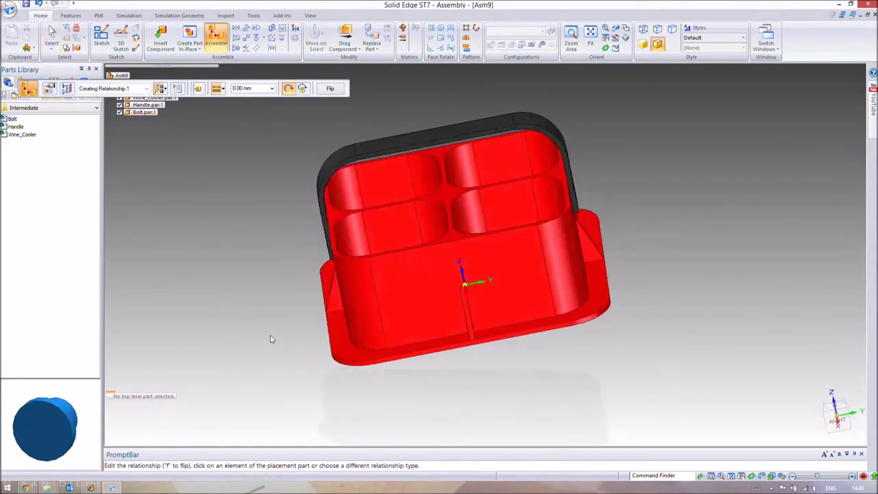
middle_click_drag(281, 319, 309, 330)
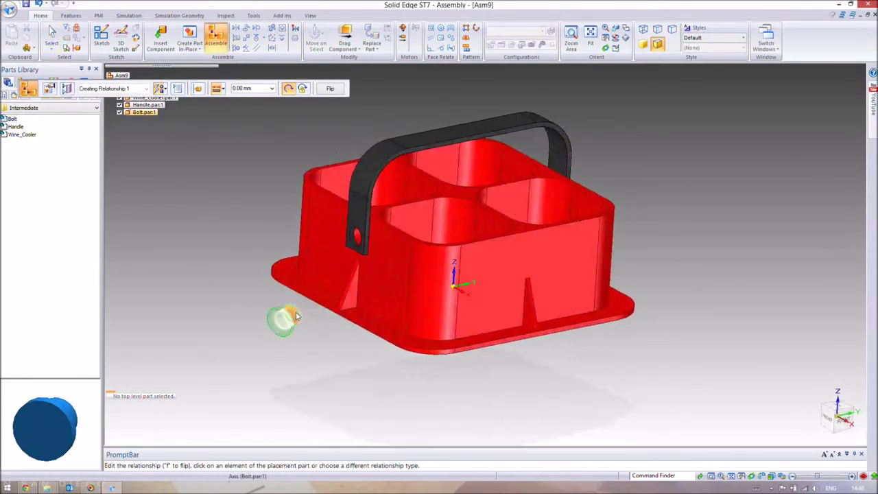
left_click(294, 316)
left_click(350, 244)
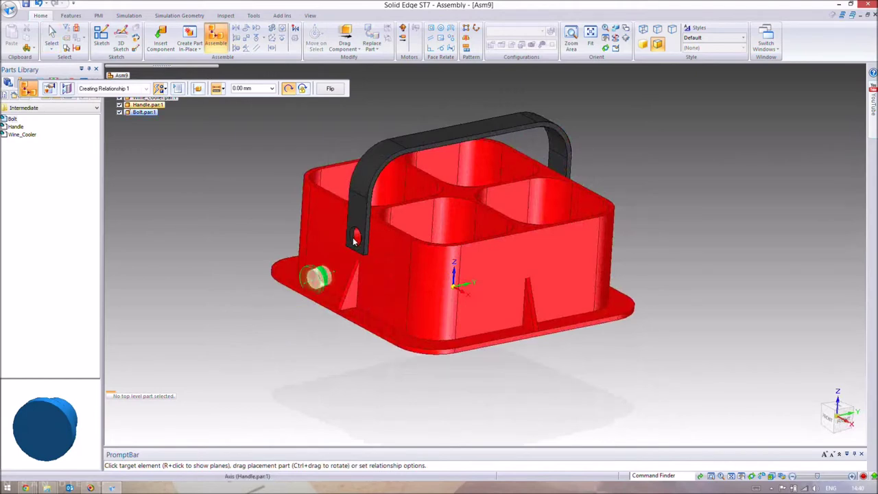
Mate the bolt's face flush against the handle plate and finish placing it.
middle_click_drag(343, 246, 190, 214)
scroll(326, 238, "up", 6)
left_click(289, 203)
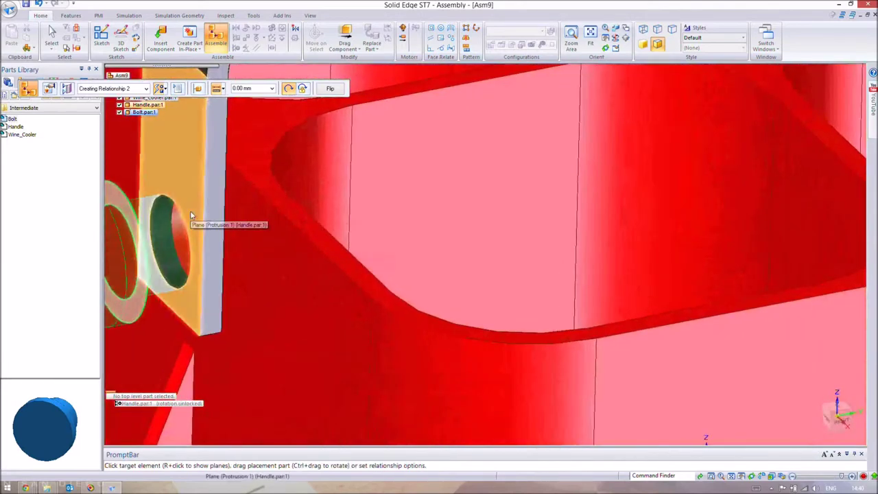
left_click(192, 215)
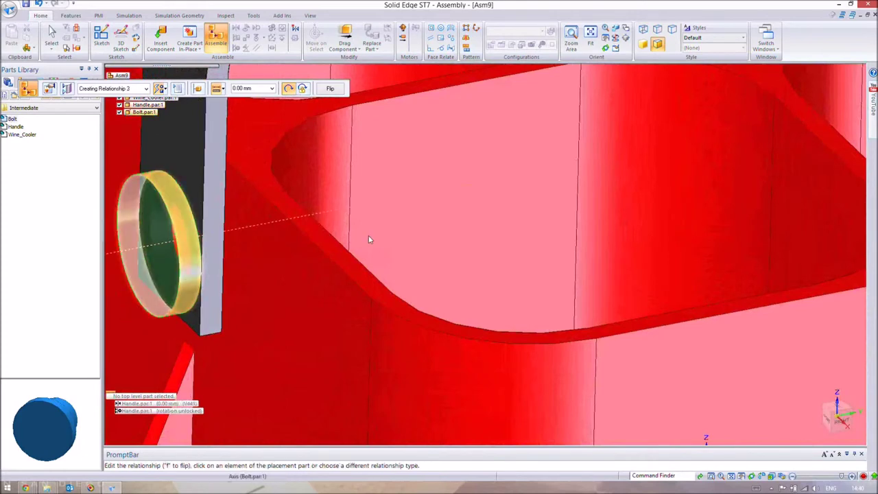
key("Escape")
key("ctrl+shift+f")
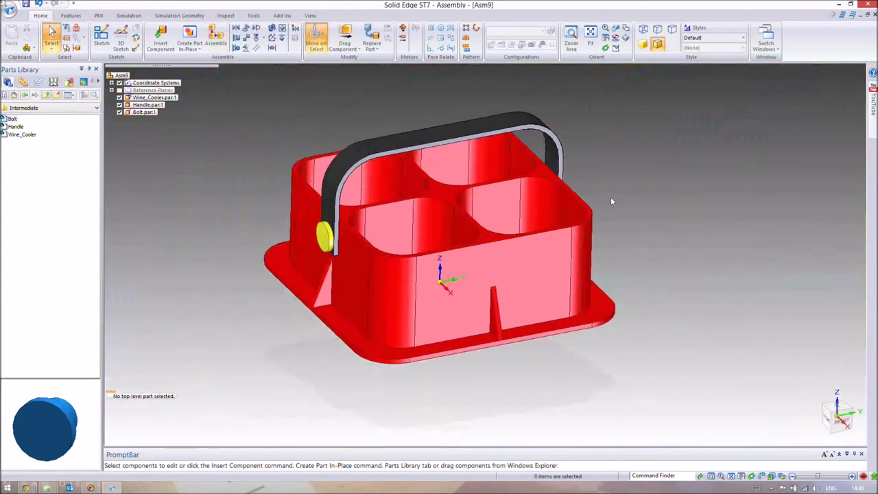
Paste a second bolt and insert it, reversed, into the handle's other end hole.
key("ctrl+v")
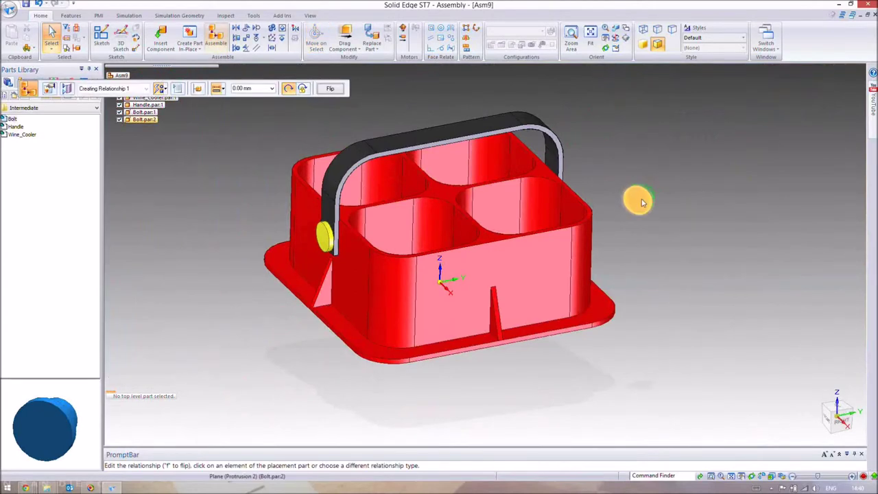
middle_click_drag(603, 217, 558, 246)
left_click(540, 254)
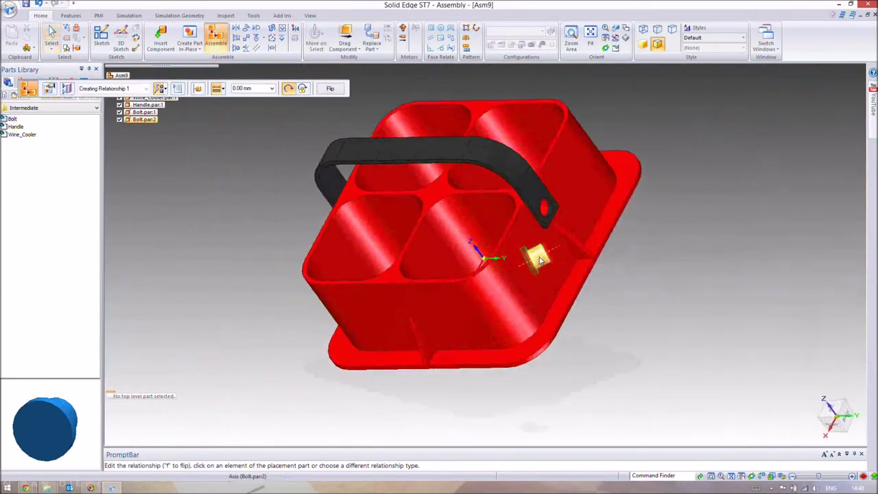
left_click(545, 213)
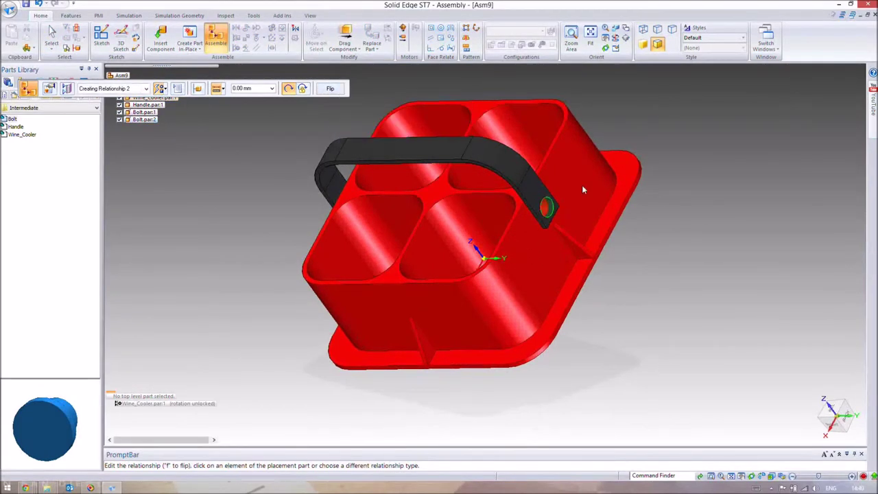
scroll(590, 199, "up", 3)
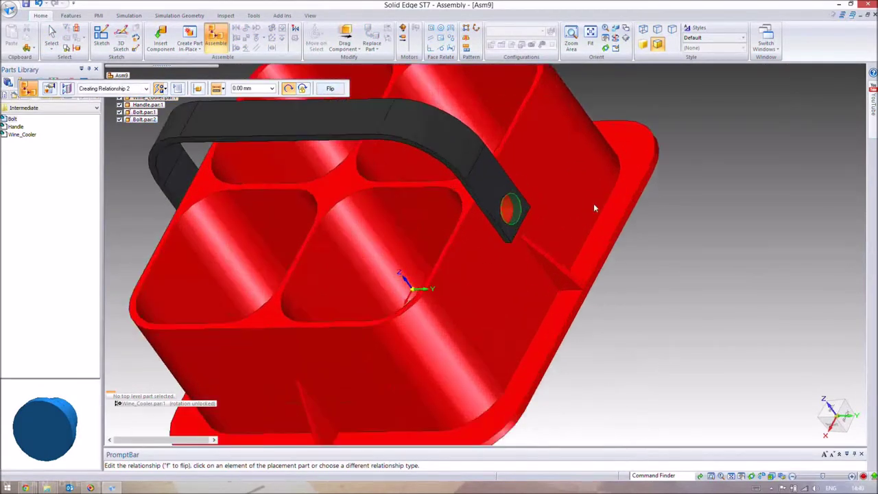
left_click(329, 89)
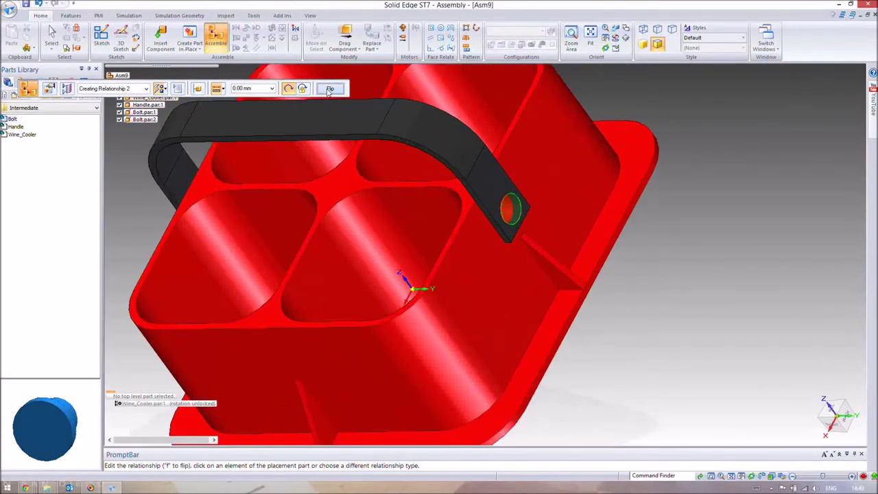
Mate the bolt's end plane (Protrusion 2) to the handle's end hole and accept Bolt.par:2.
right_click(487, 210)
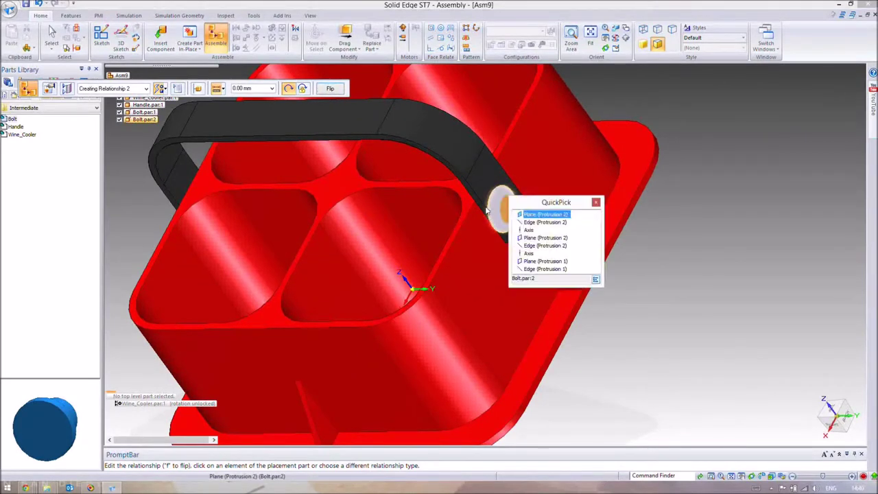
left_click(544, 238)
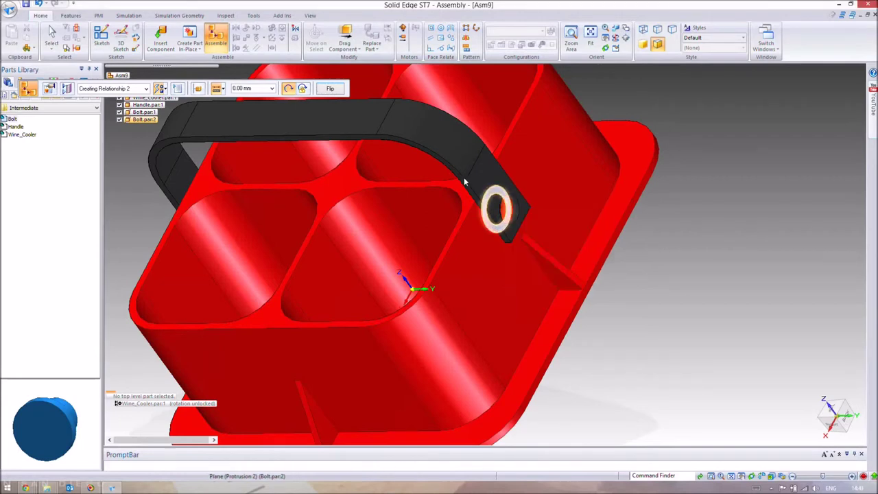
left_click(508, 185)
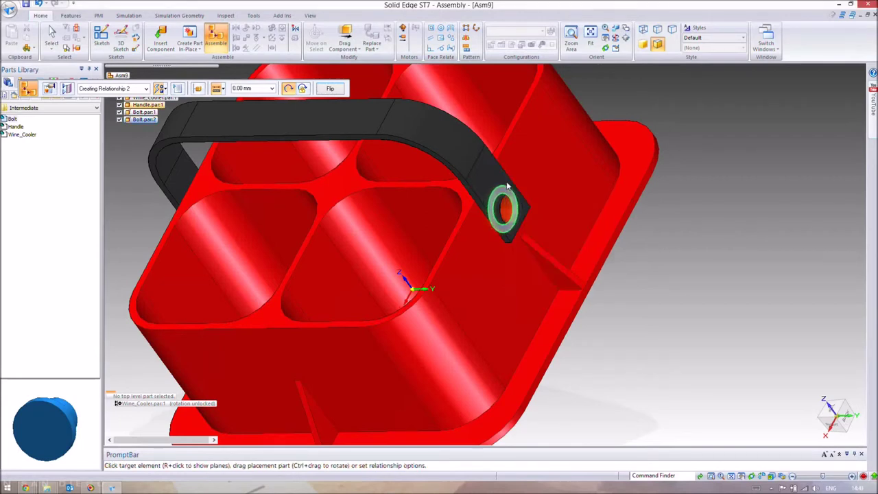
right_click(643, 208)
key("ctrl+i")
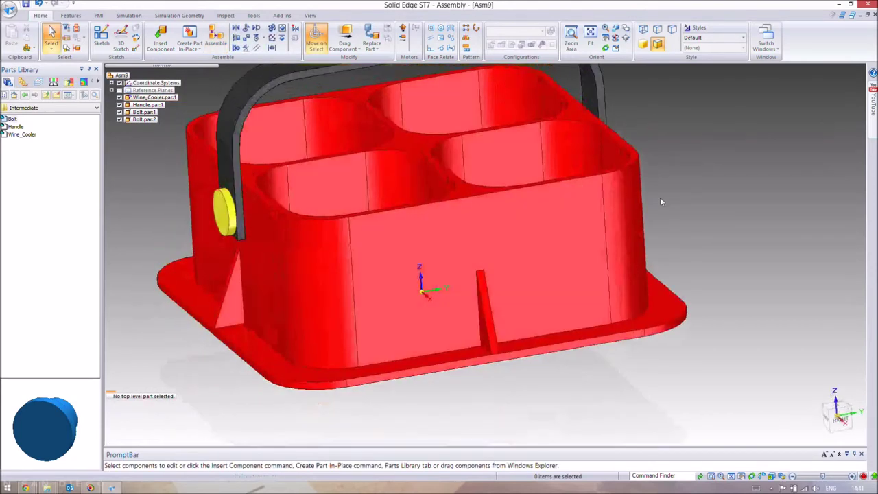
key("ctrl+i")
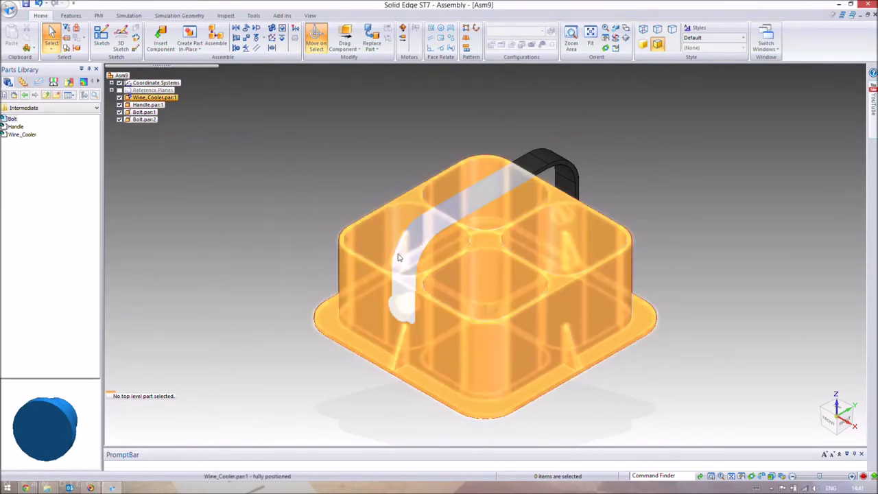
middle_click_drag(634, 197, 600, 208)
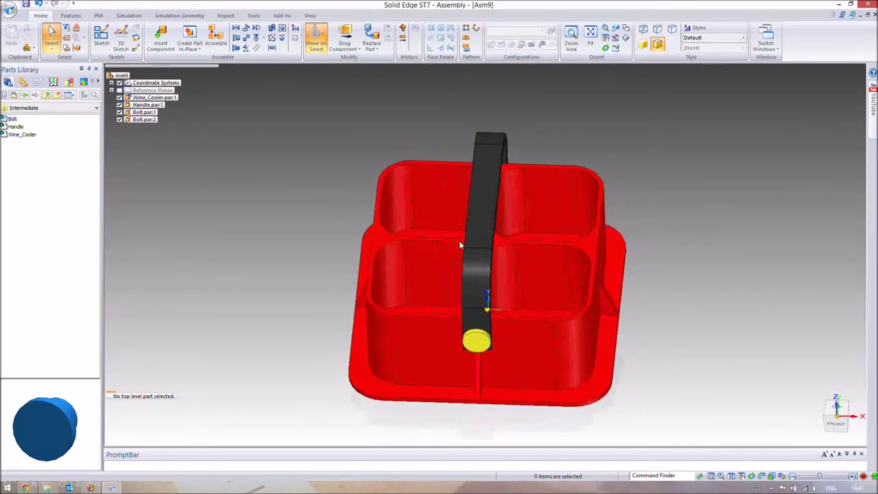
middle_click_drag(460, 244, 722, 200)
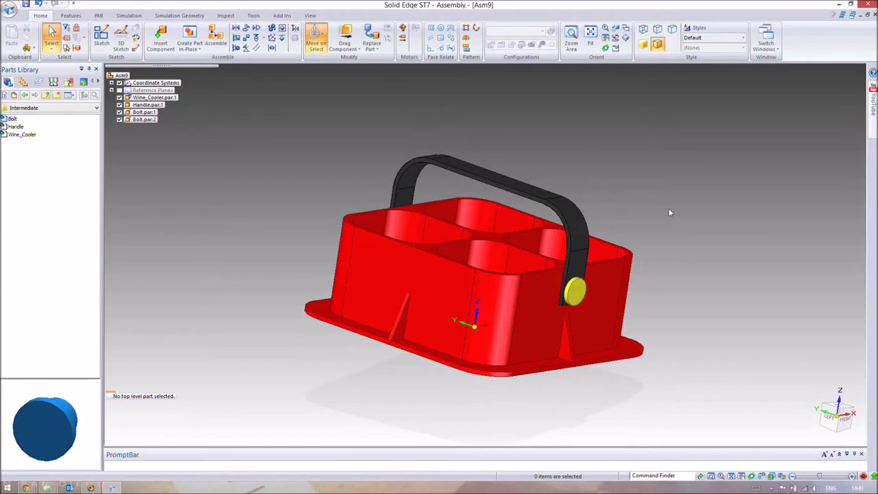
middle_click_drag(670, 213, 512, 213)
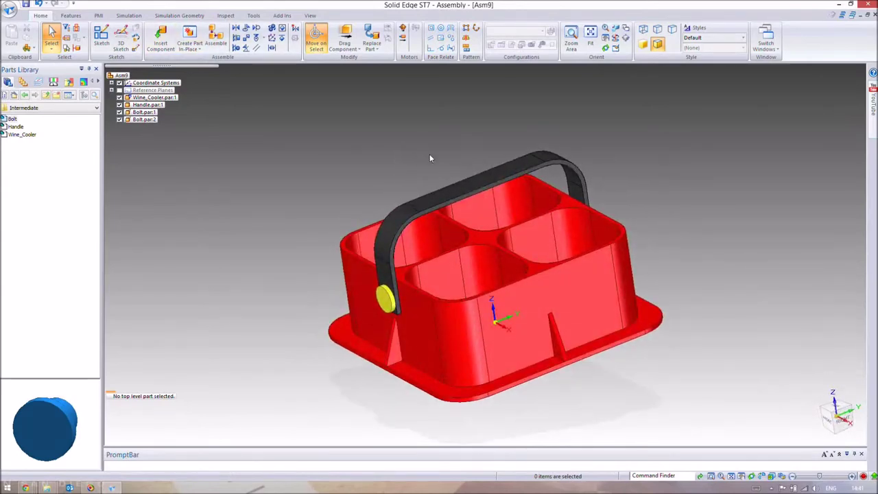
mouse_move(430, 158)
middle_mouse_down()
mouse_move(519, 119)
mouse_move(433, 133)
mouse_move(430, 144)
middle_mouse_up()
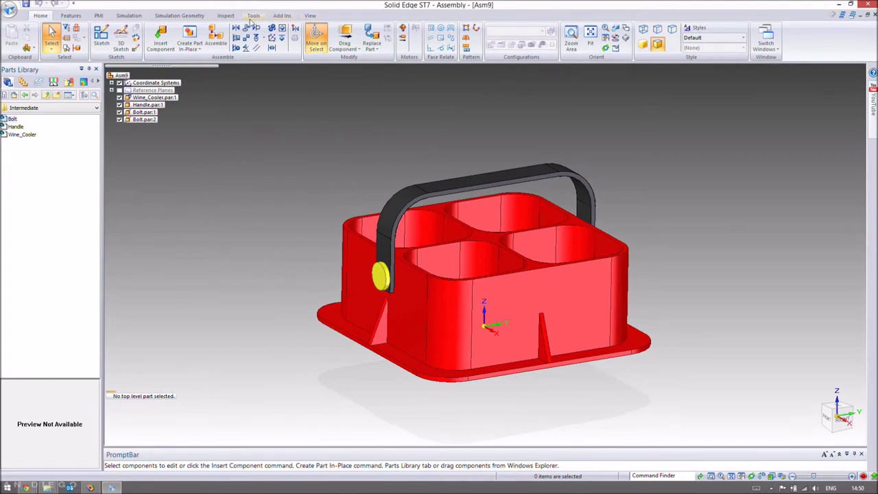
left_click(252, 17)
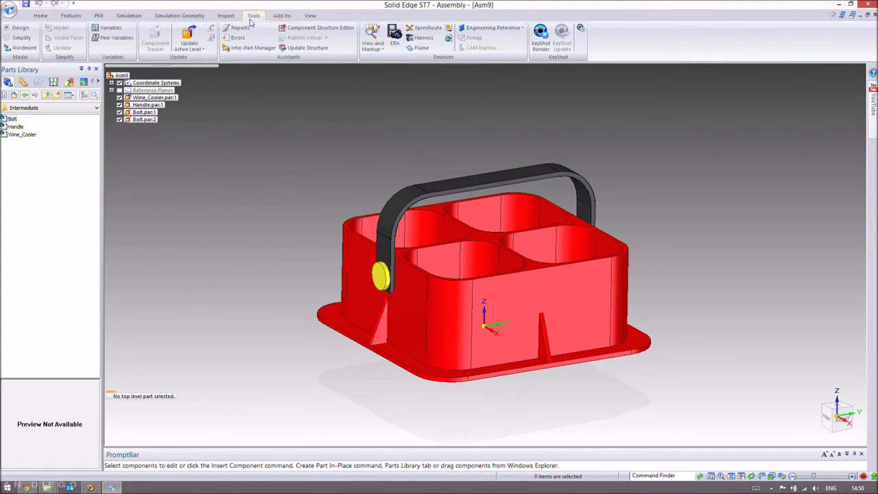
Switch Asm9 into the ERA (Explode-Render-Animate) environment.
left_click(396, 46)
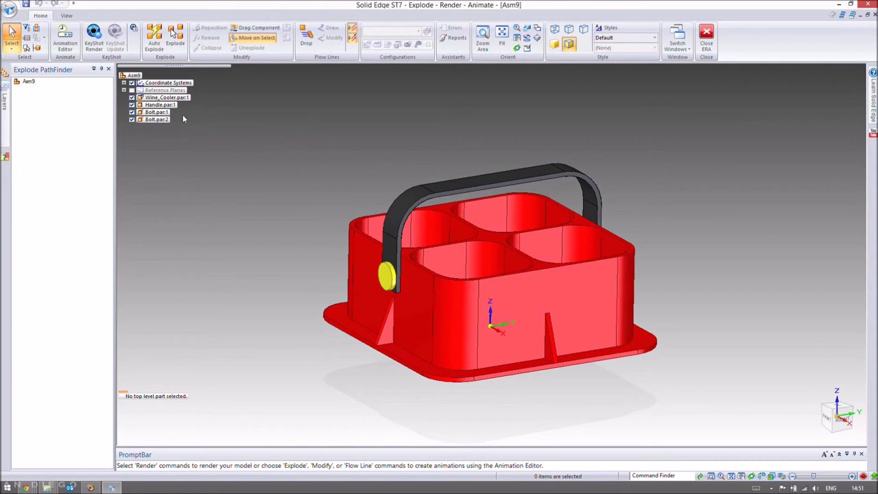
Auto-explode the top-level assembly, separating the handle and both bolts from the cooler.
left_click(155, 45)
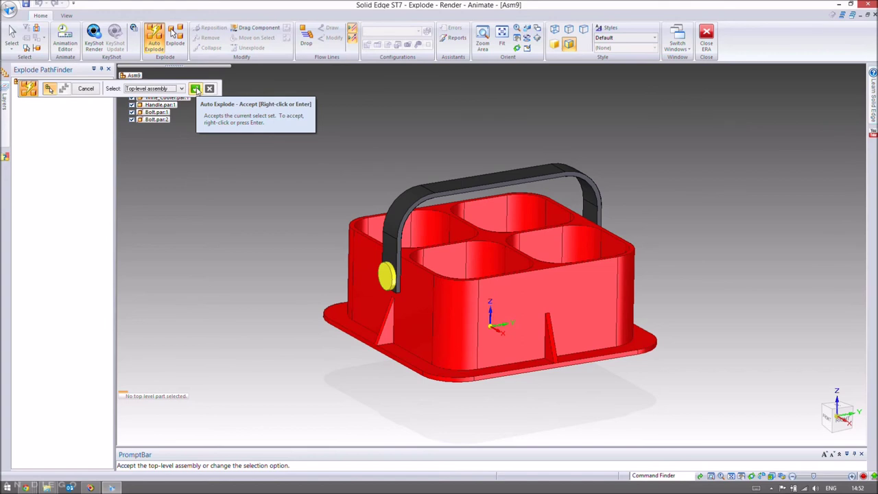
left_click(196, 89)
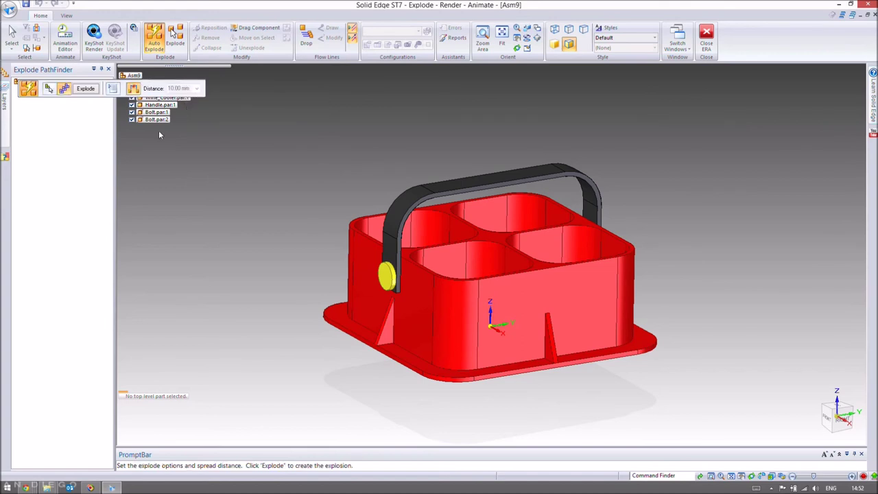
left_click(85, 88)
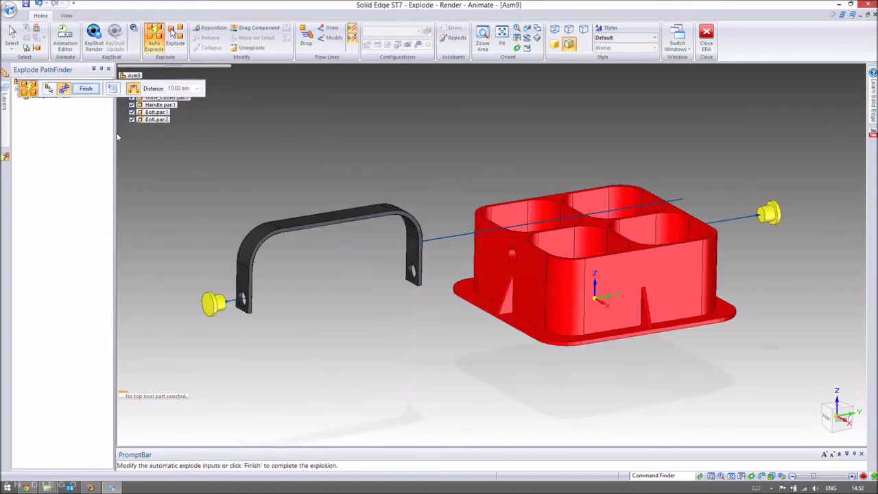
View the explosion from the Right and finish Auto Explode, storing it as an Explosion.
key("ctrl+r")
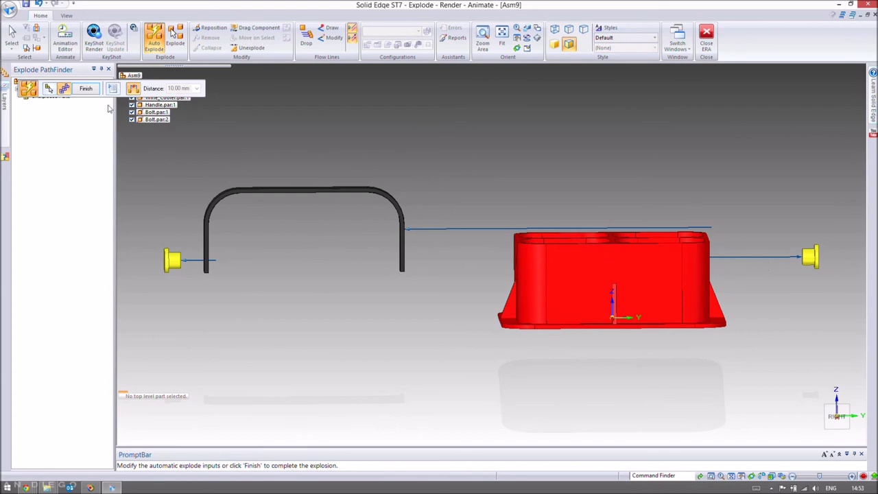
left_click(49, 88)
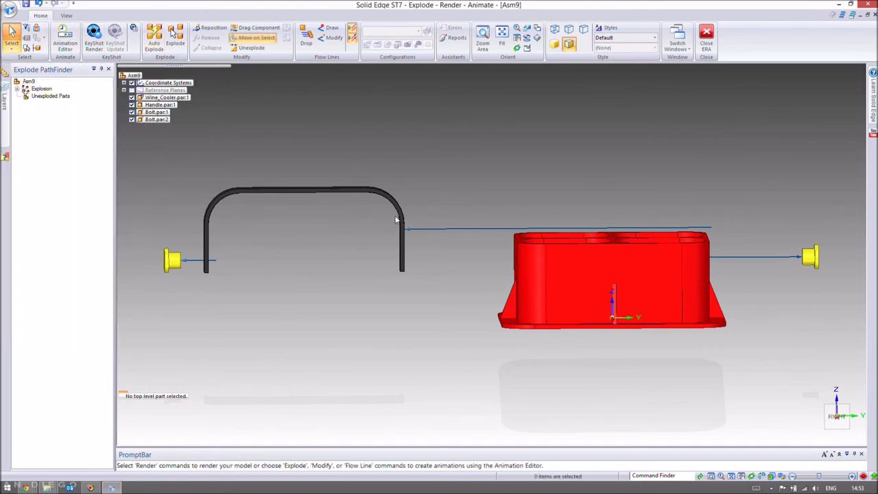
left_click(403, 221)
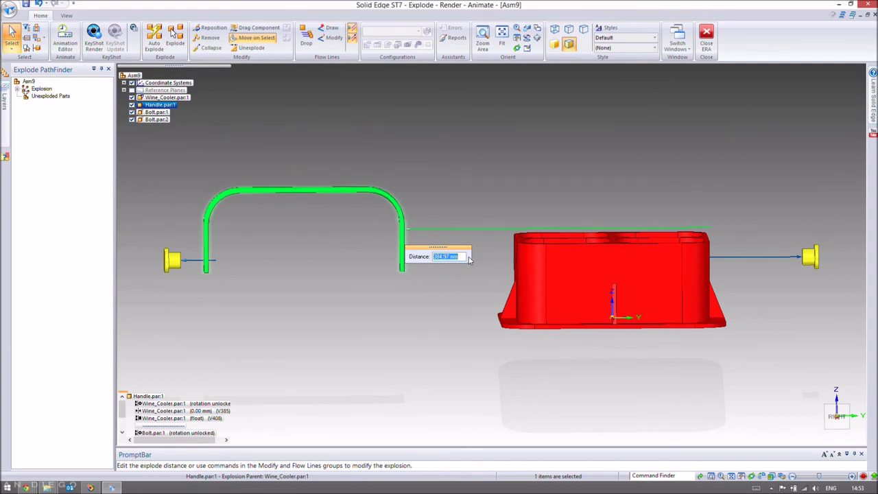
Set the handle's explode distance from the cooler to 250 mm.
type("200")
key("Return")
middle_click_drag(478, 278, 484, 307)
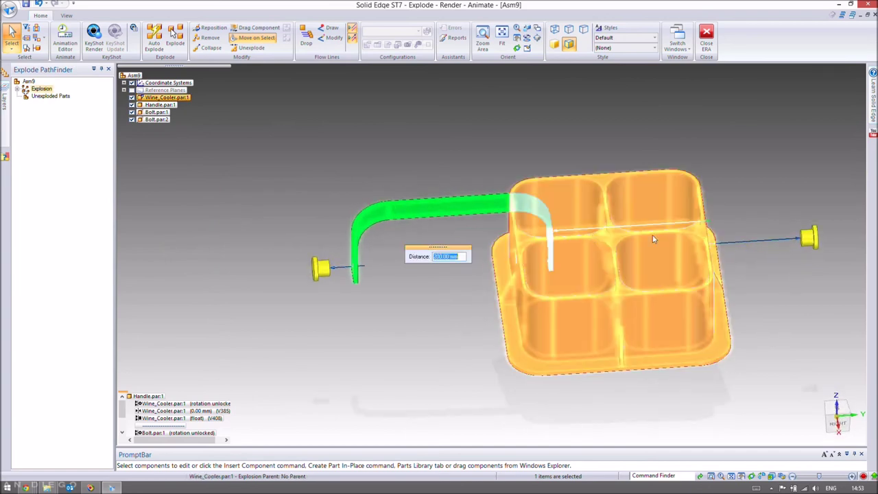
type("250")
key("Return")
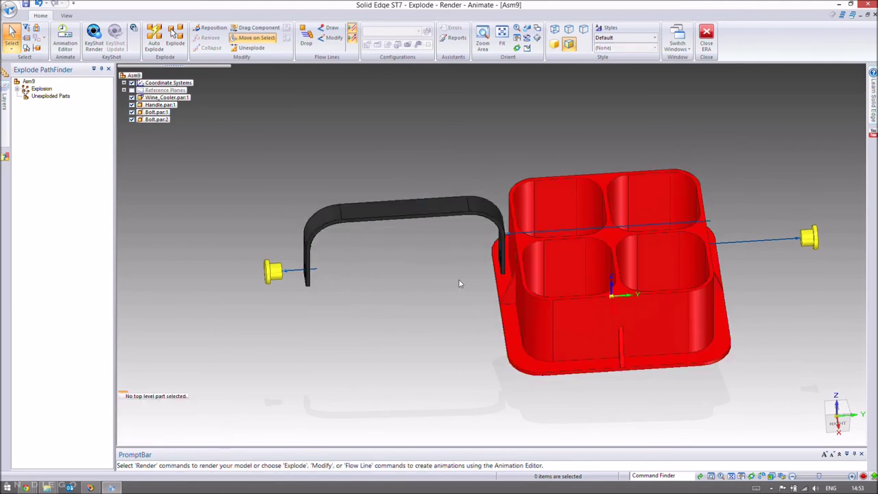
middle_click_drag(487, 266, 484, 269)
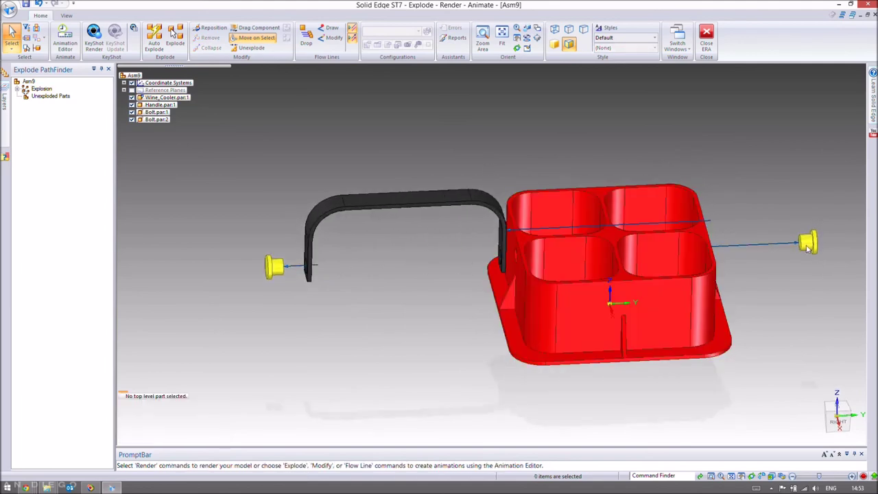
Set both bolts' explode distances to 40 mm and review from Right and isometric views.
left_click(814, 248)
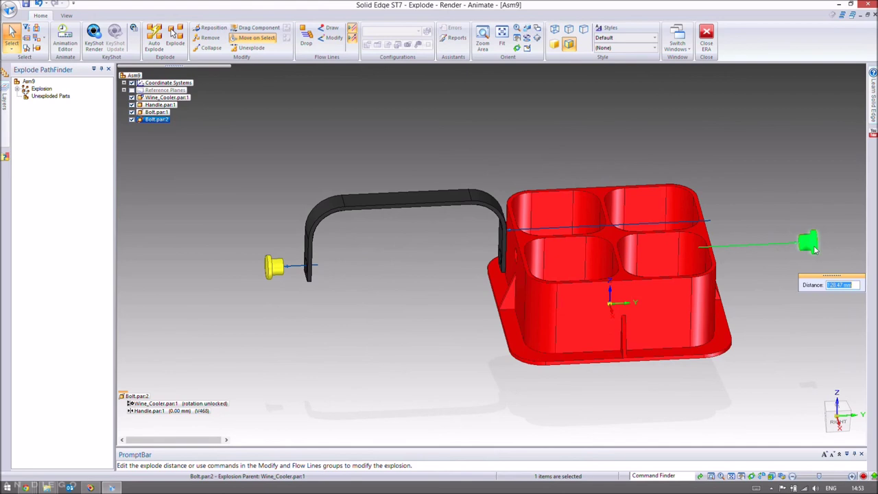
type("40")
key("Return")
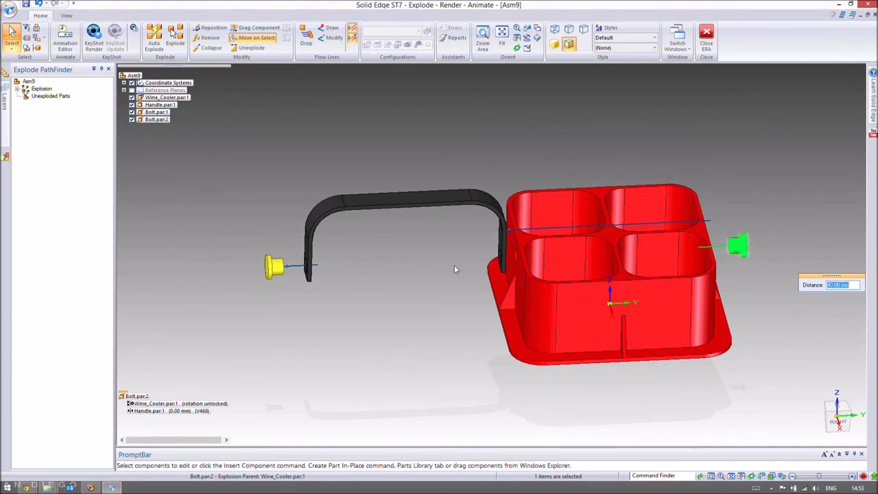
left_click(279, 271)
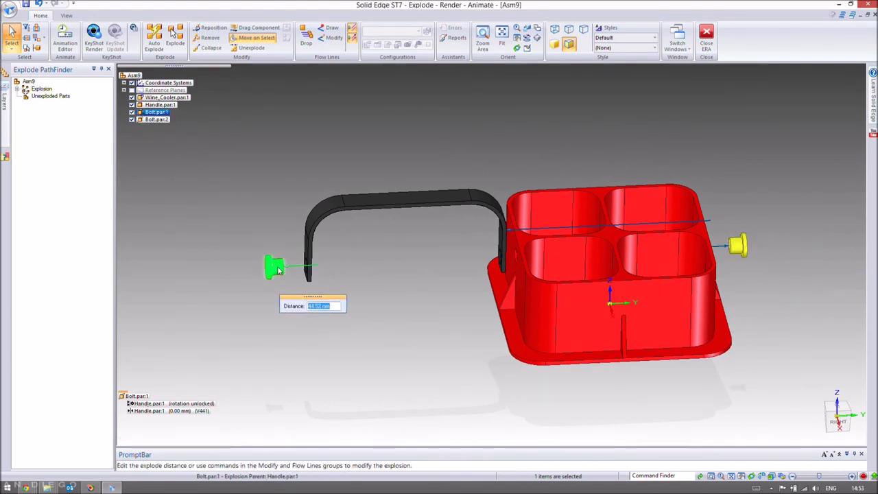
type("40")
key("Return")
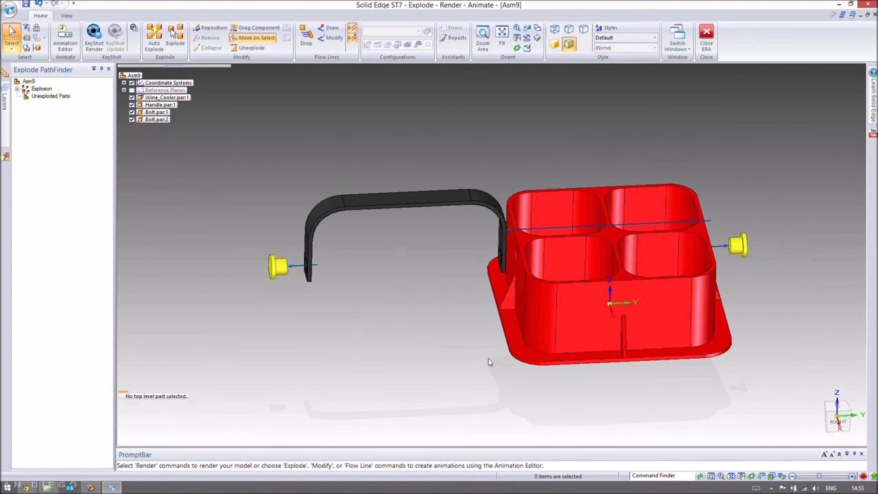
key("ctrl+r")
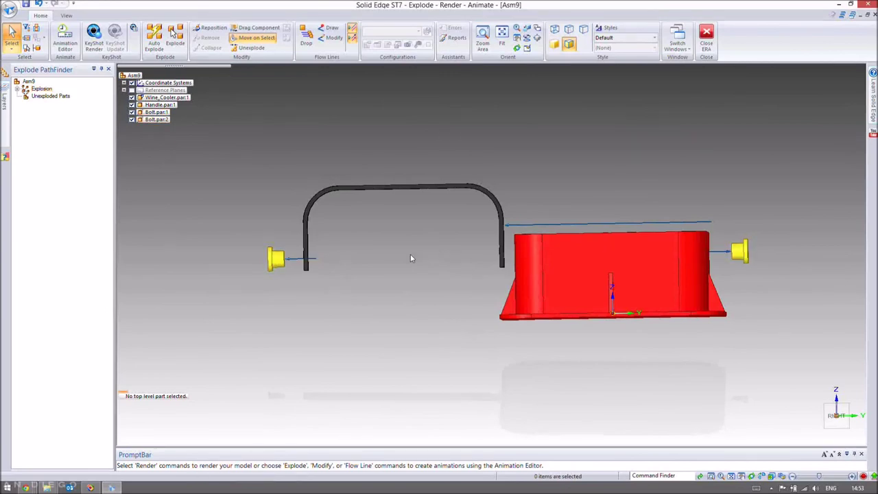
key("ctrl+i")
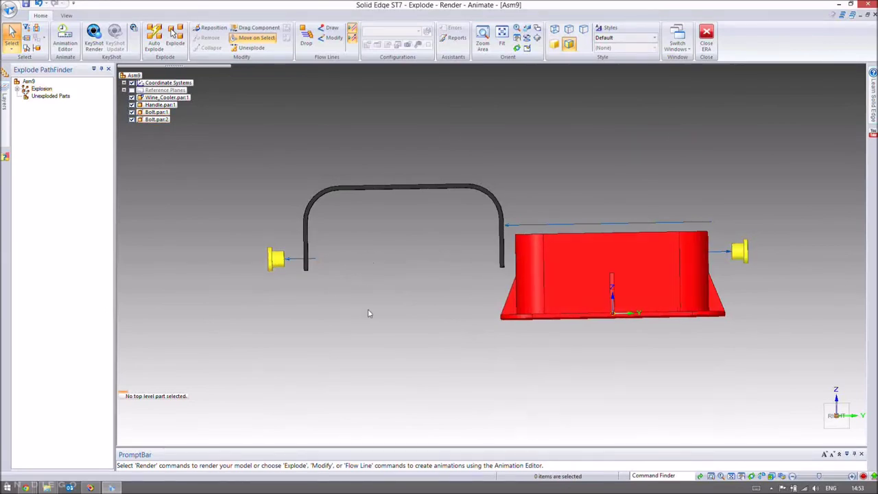